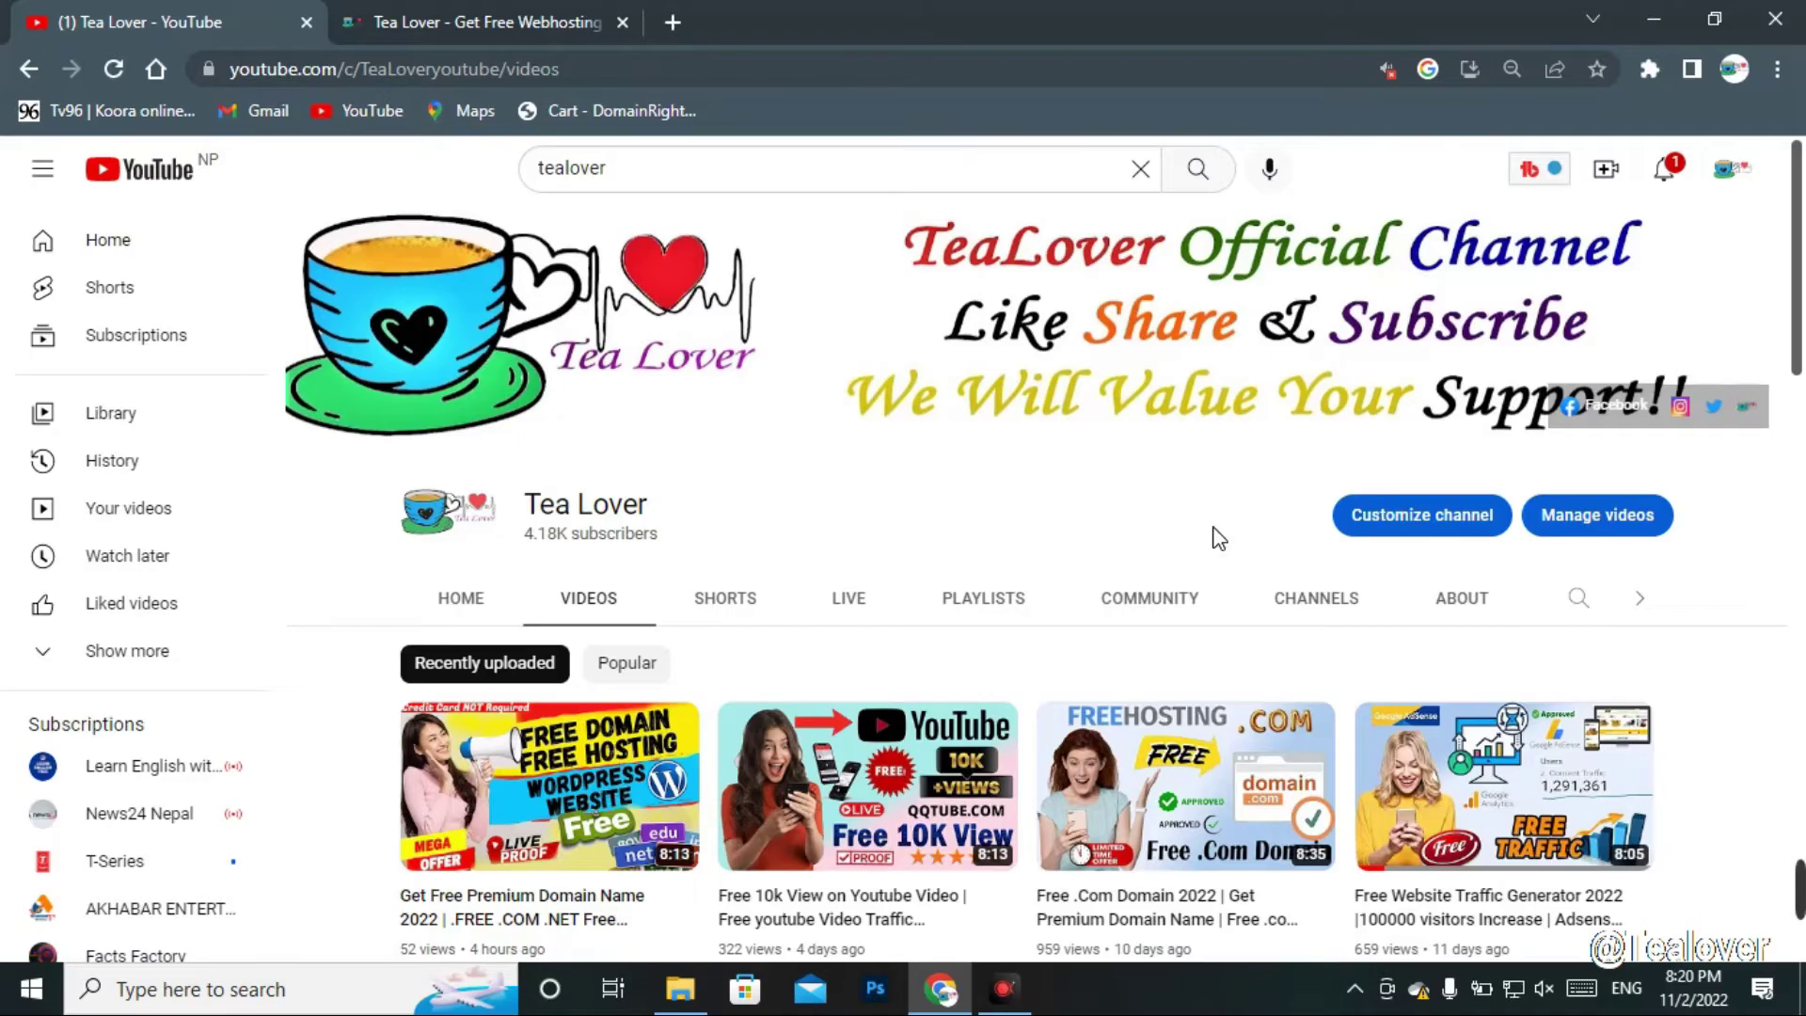
- Browse the Tea Lover YouTube channel's uploaded videos and the latest posts on its website
{"action": "scroll", "coordinate": [1219, 536], "scroll_direction": "down", "scroll_amount": 5}
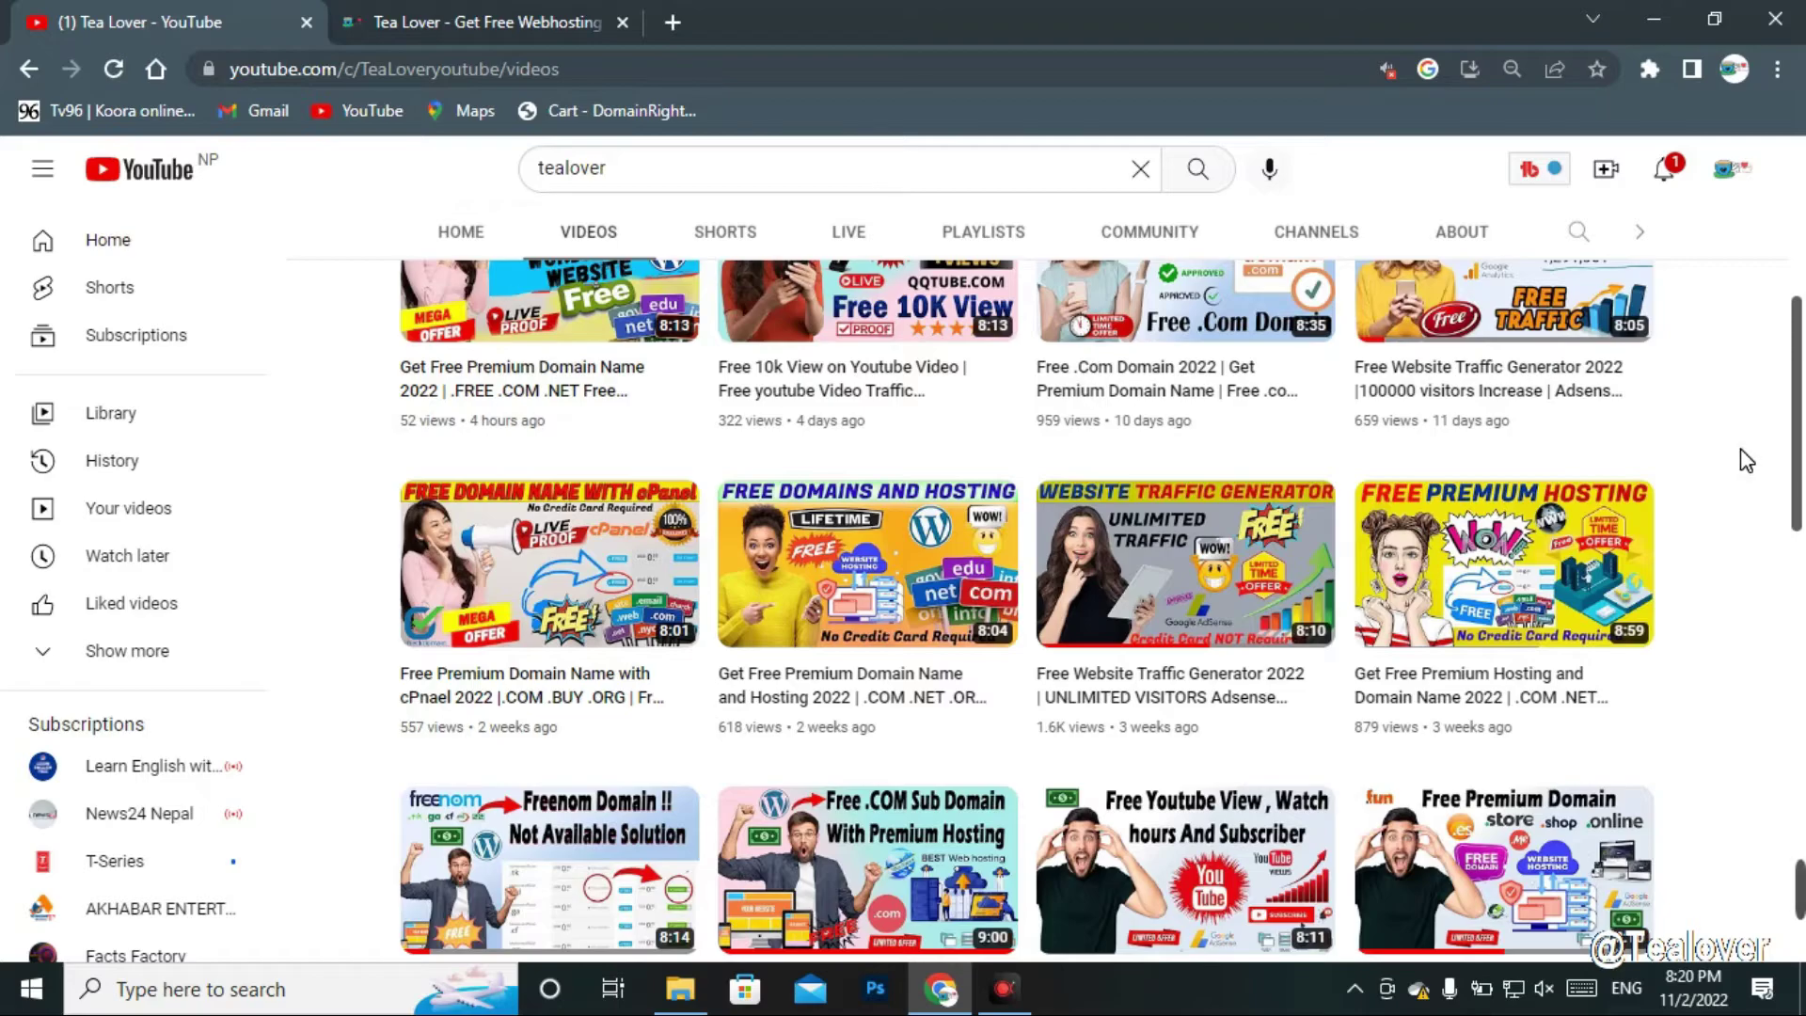
{"action": "scroll", "coordinate": [1743, 453], "scroll_direction": "down", "scroll_amount": 6}
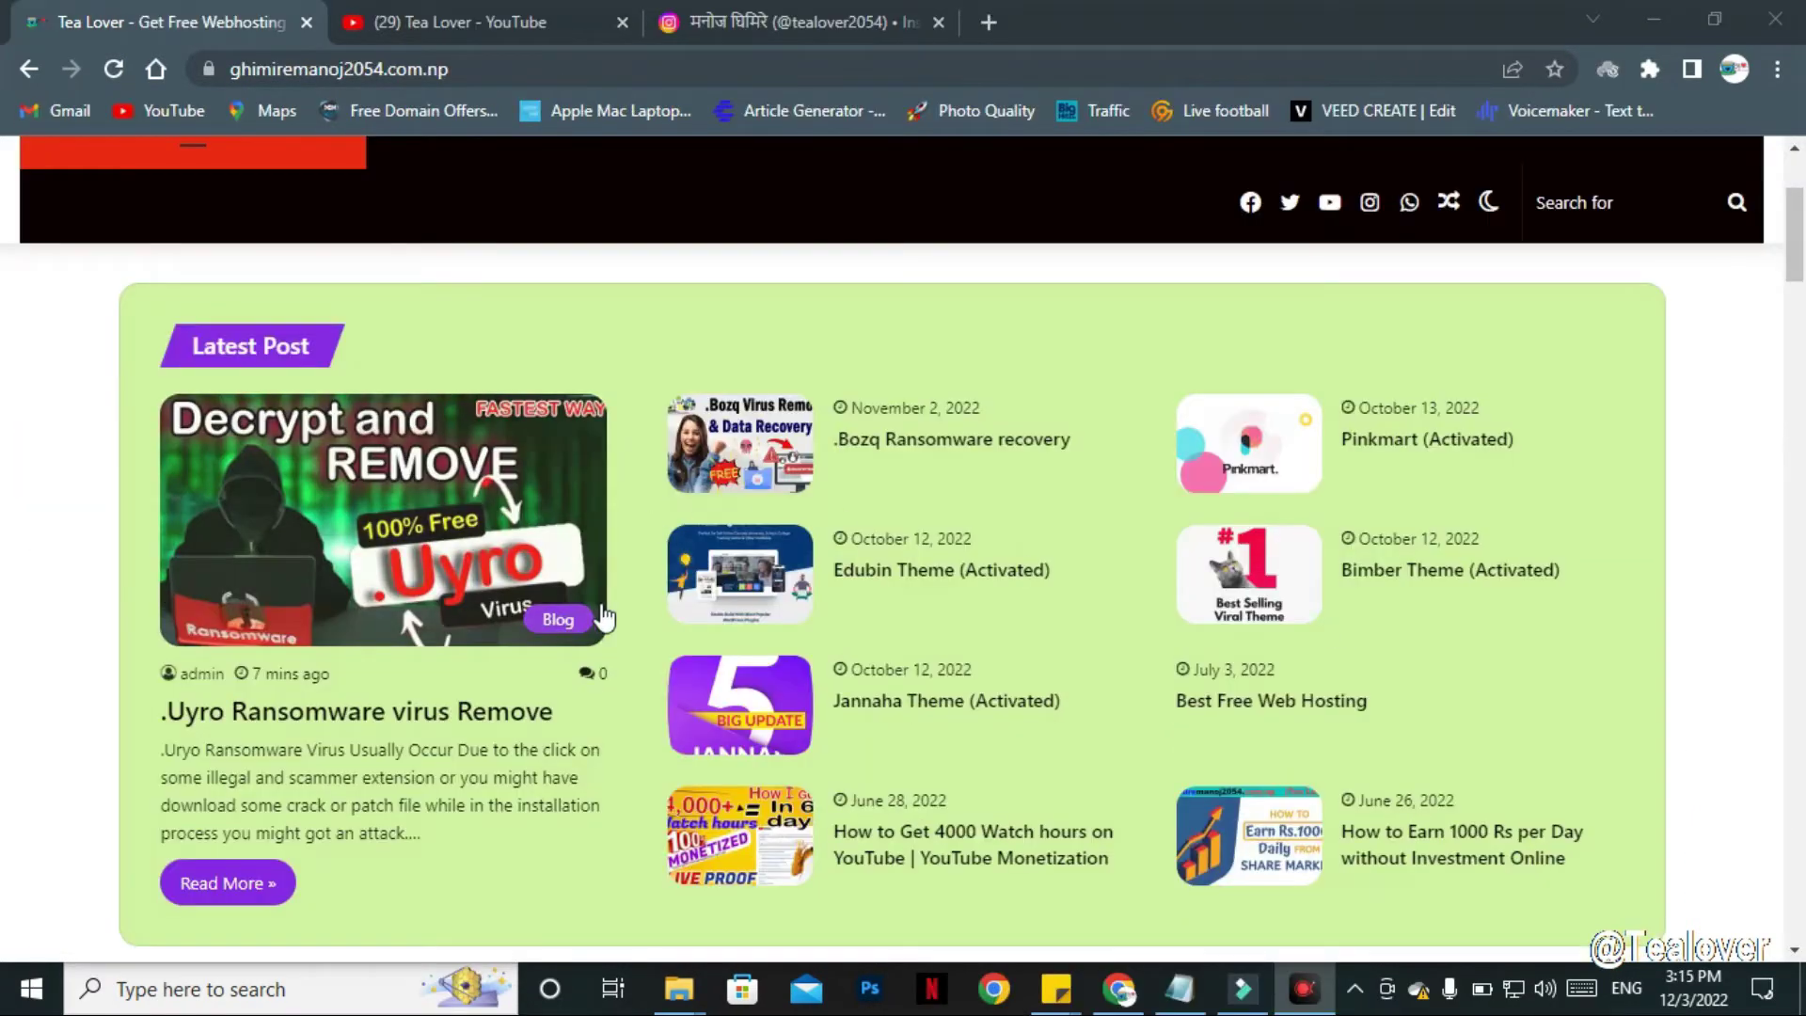
{"action": "scroll", "coordinate": [498, 517], "scroll_direction": "down", "scroll_amount": 2}
{"action": "scroll", "coordinate": [376, 498], "scroll_direction": "up", "scroll_amount": 2}
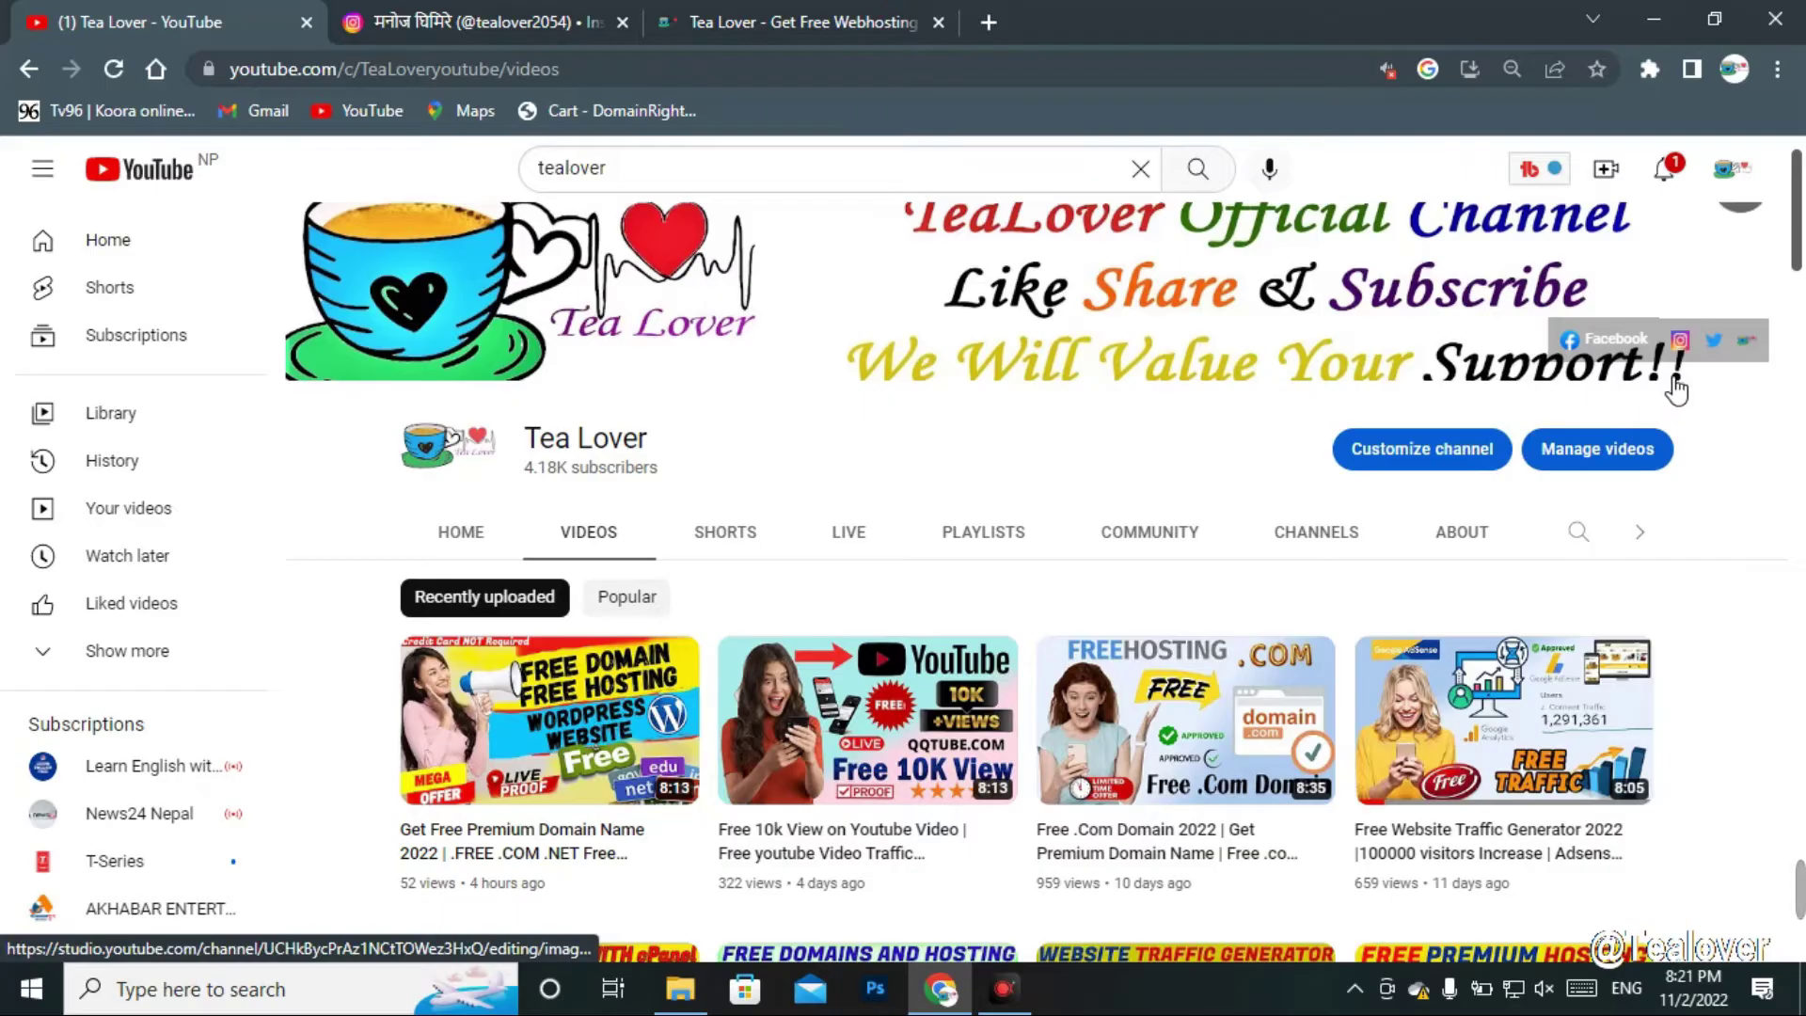
- View the channel's Instagram profile header, and look over the latest posts on the Tea Lover website
{"action": "left_click", "coordinate": [508, 21]}
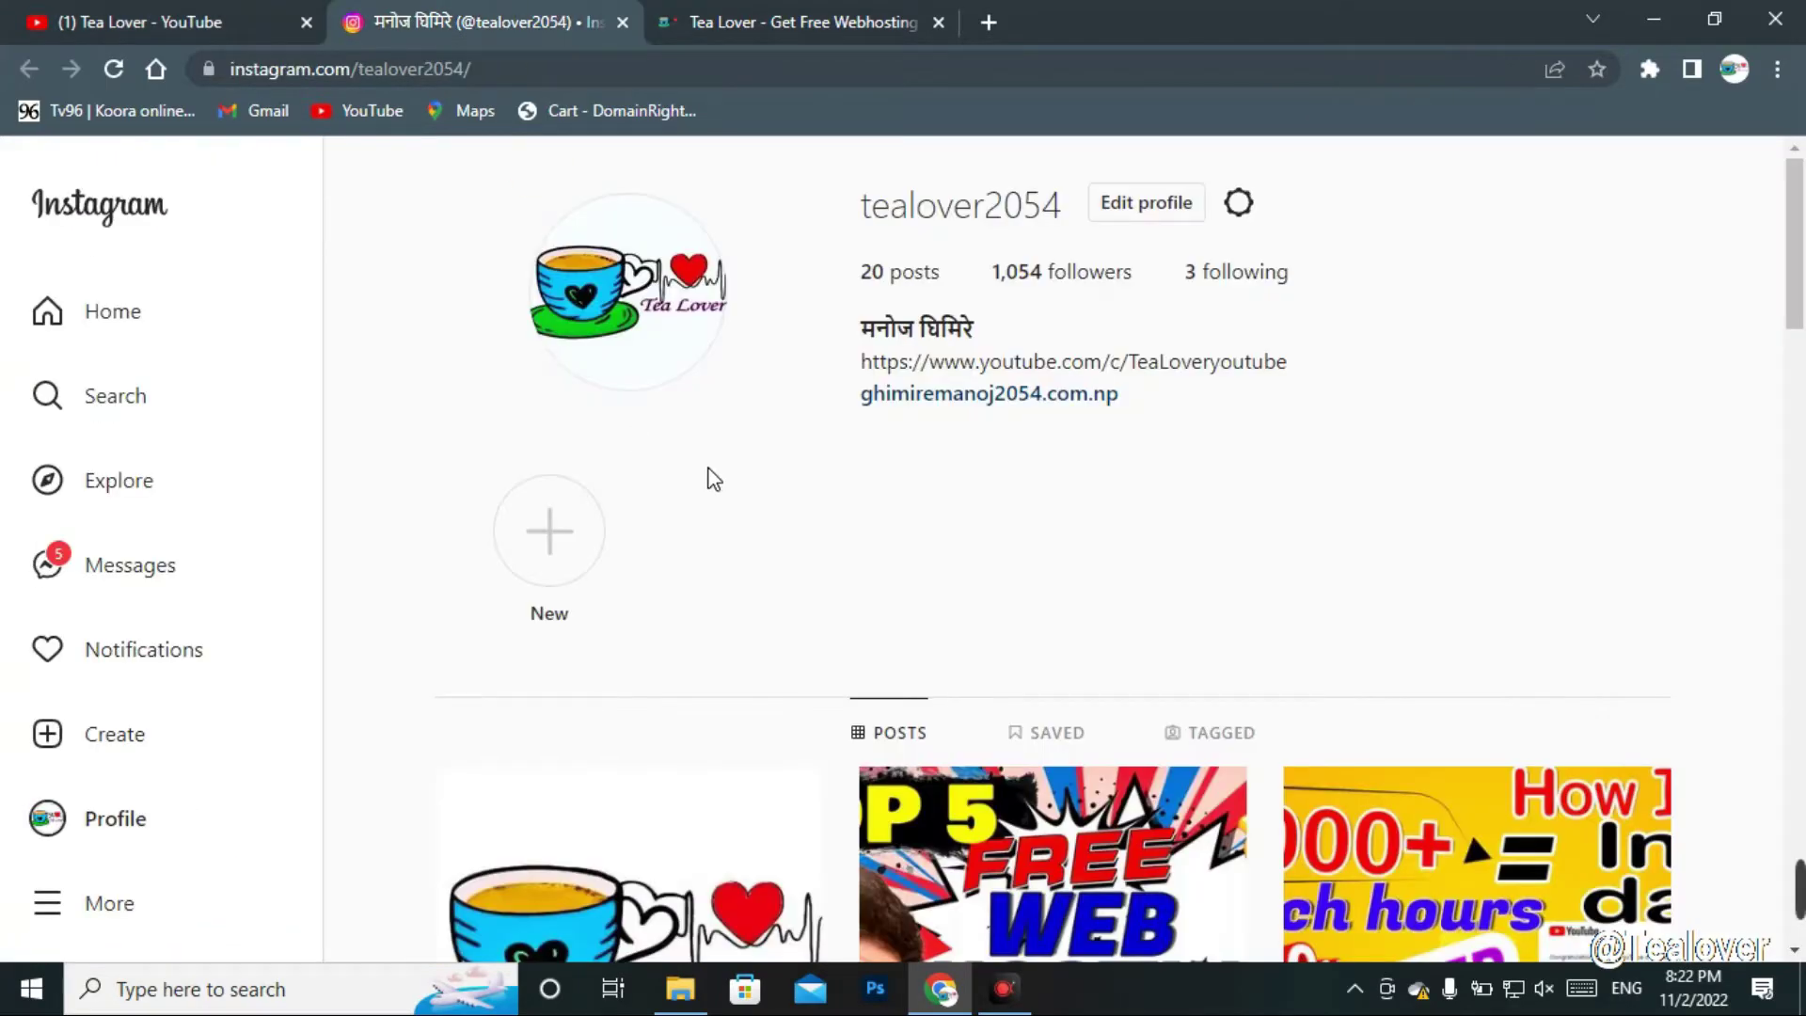
{"action": "left_click_drag", "start_coordinate": [856, 193], "coordinate": [1045, 201]}
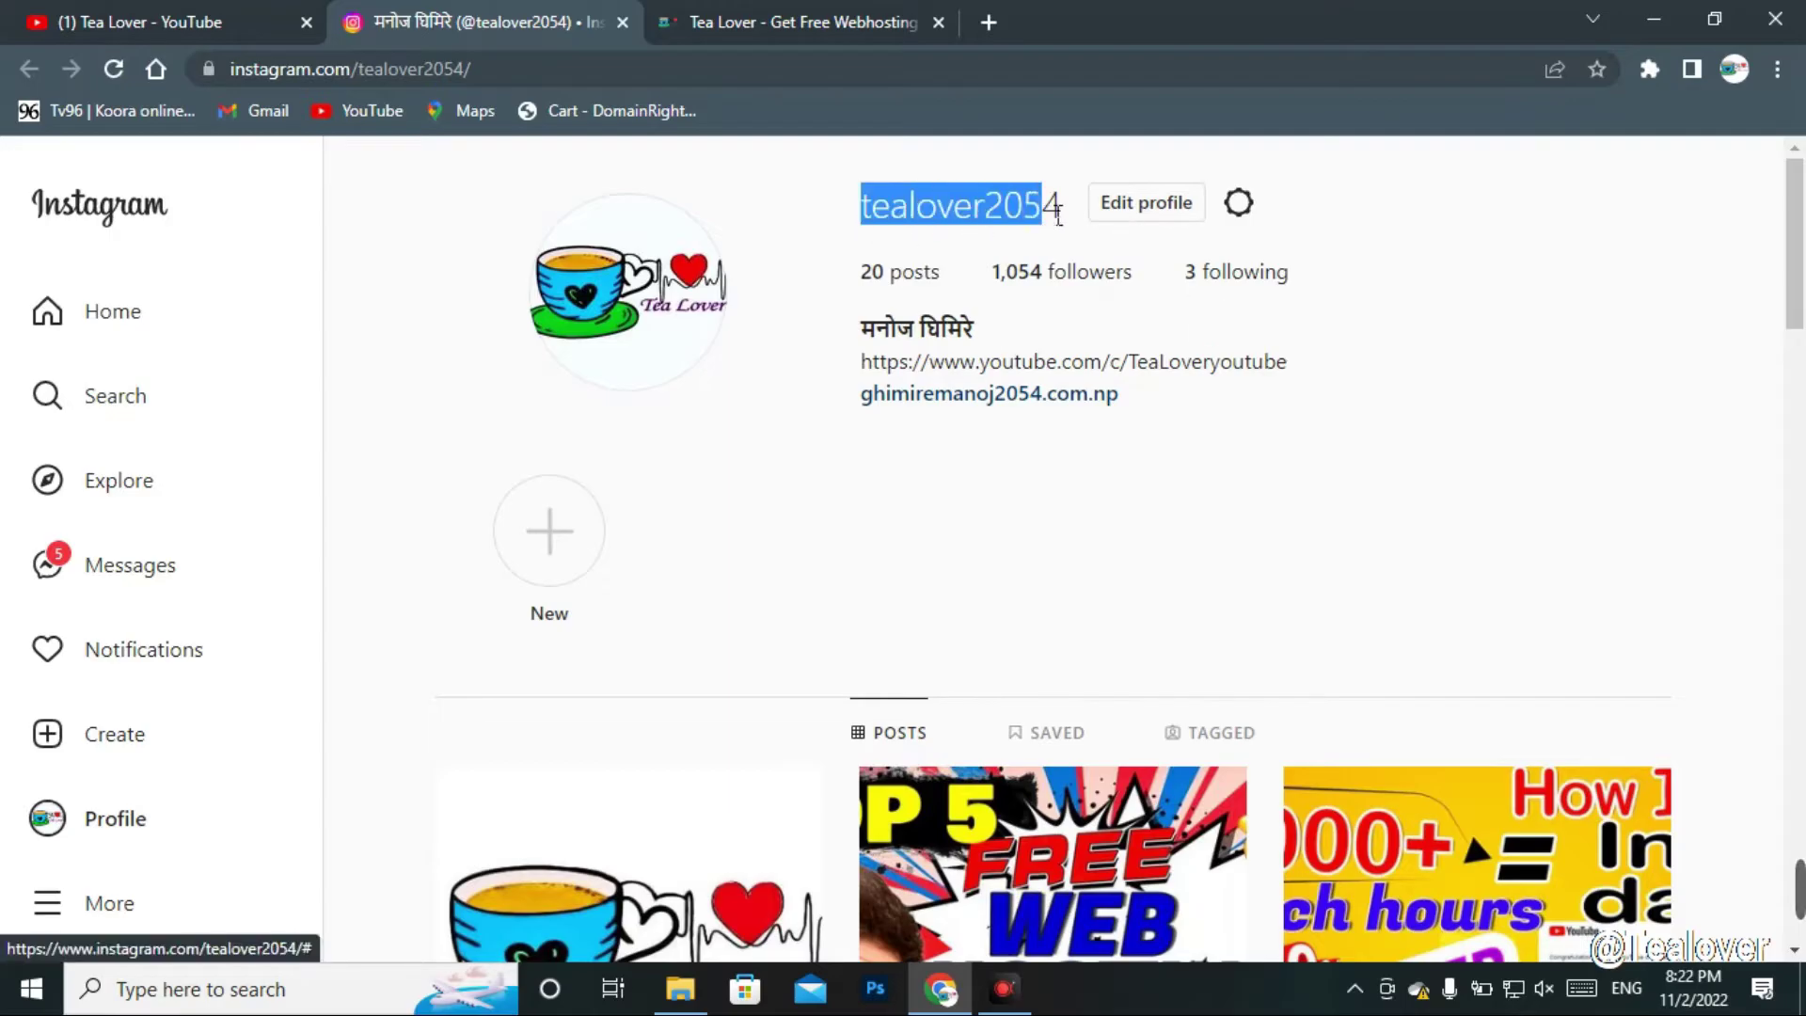
{"action": "left_click", "coordinate": [877, 177]}
{"action": "left_click", "coordinate": [754, 21]}
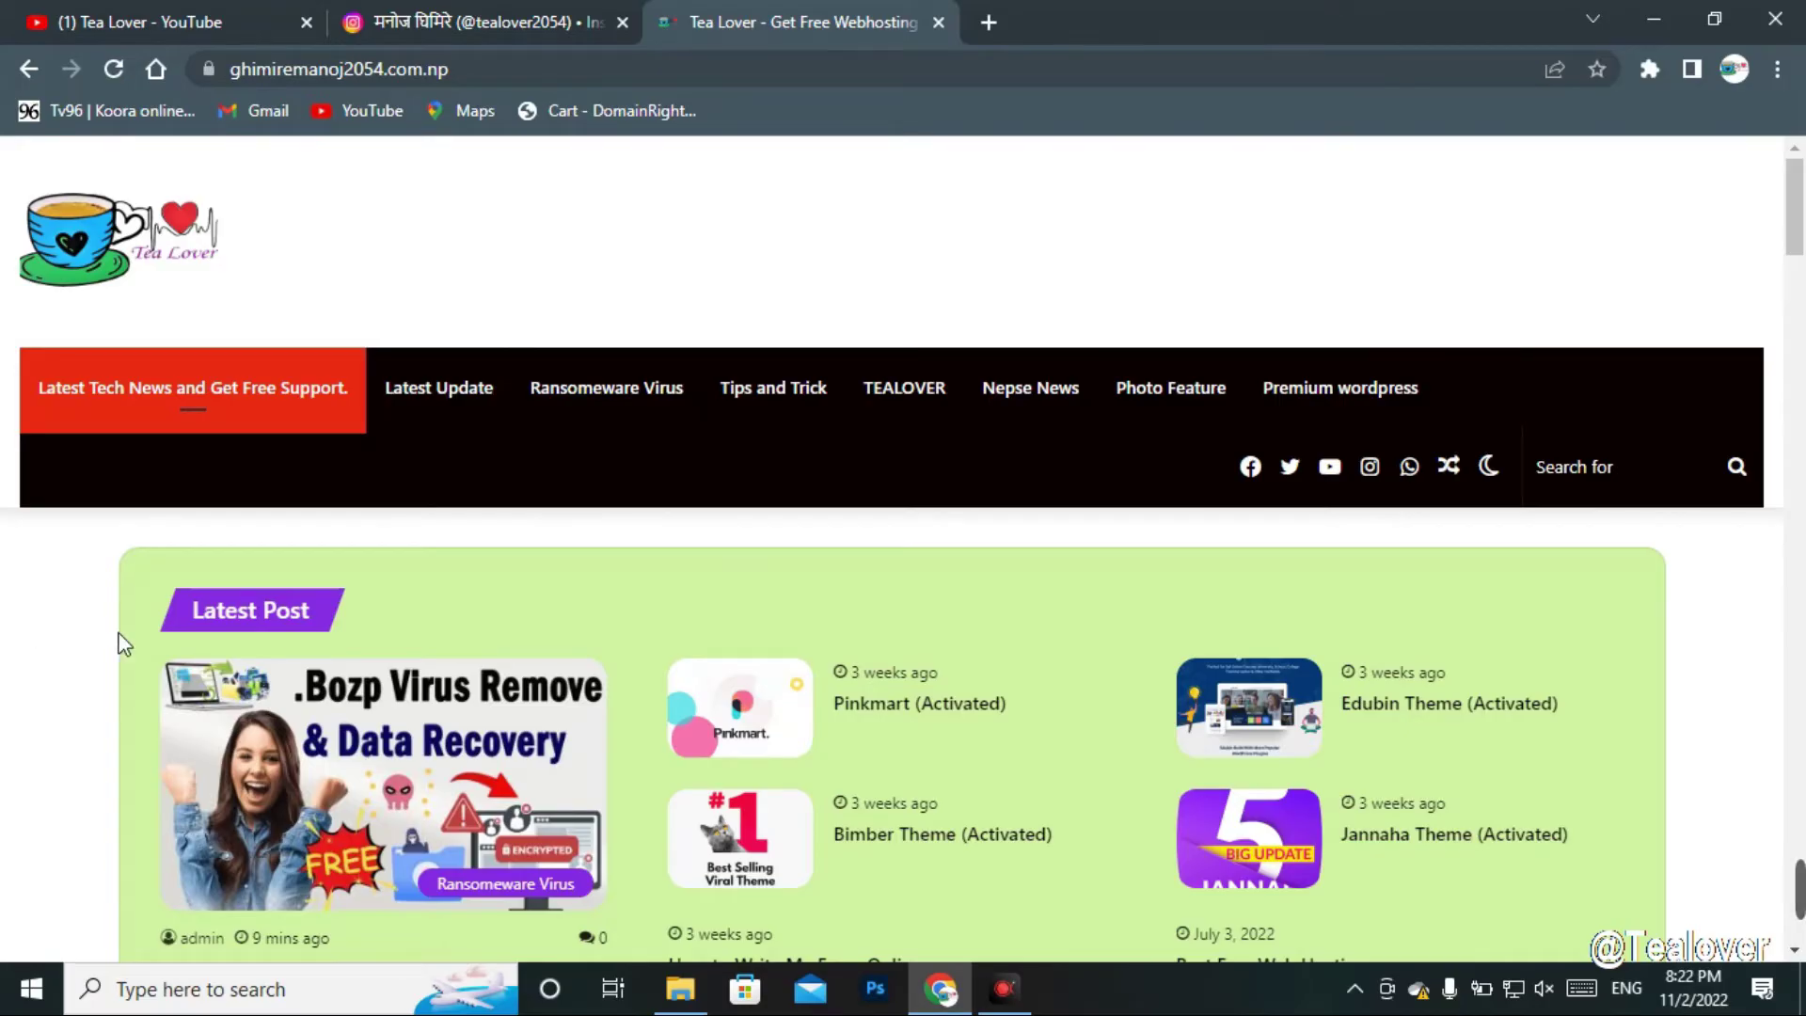
{"action": "scroll", "coordinate": [610, 711], "scroll_direction": "down", "scroll_amount": 3}
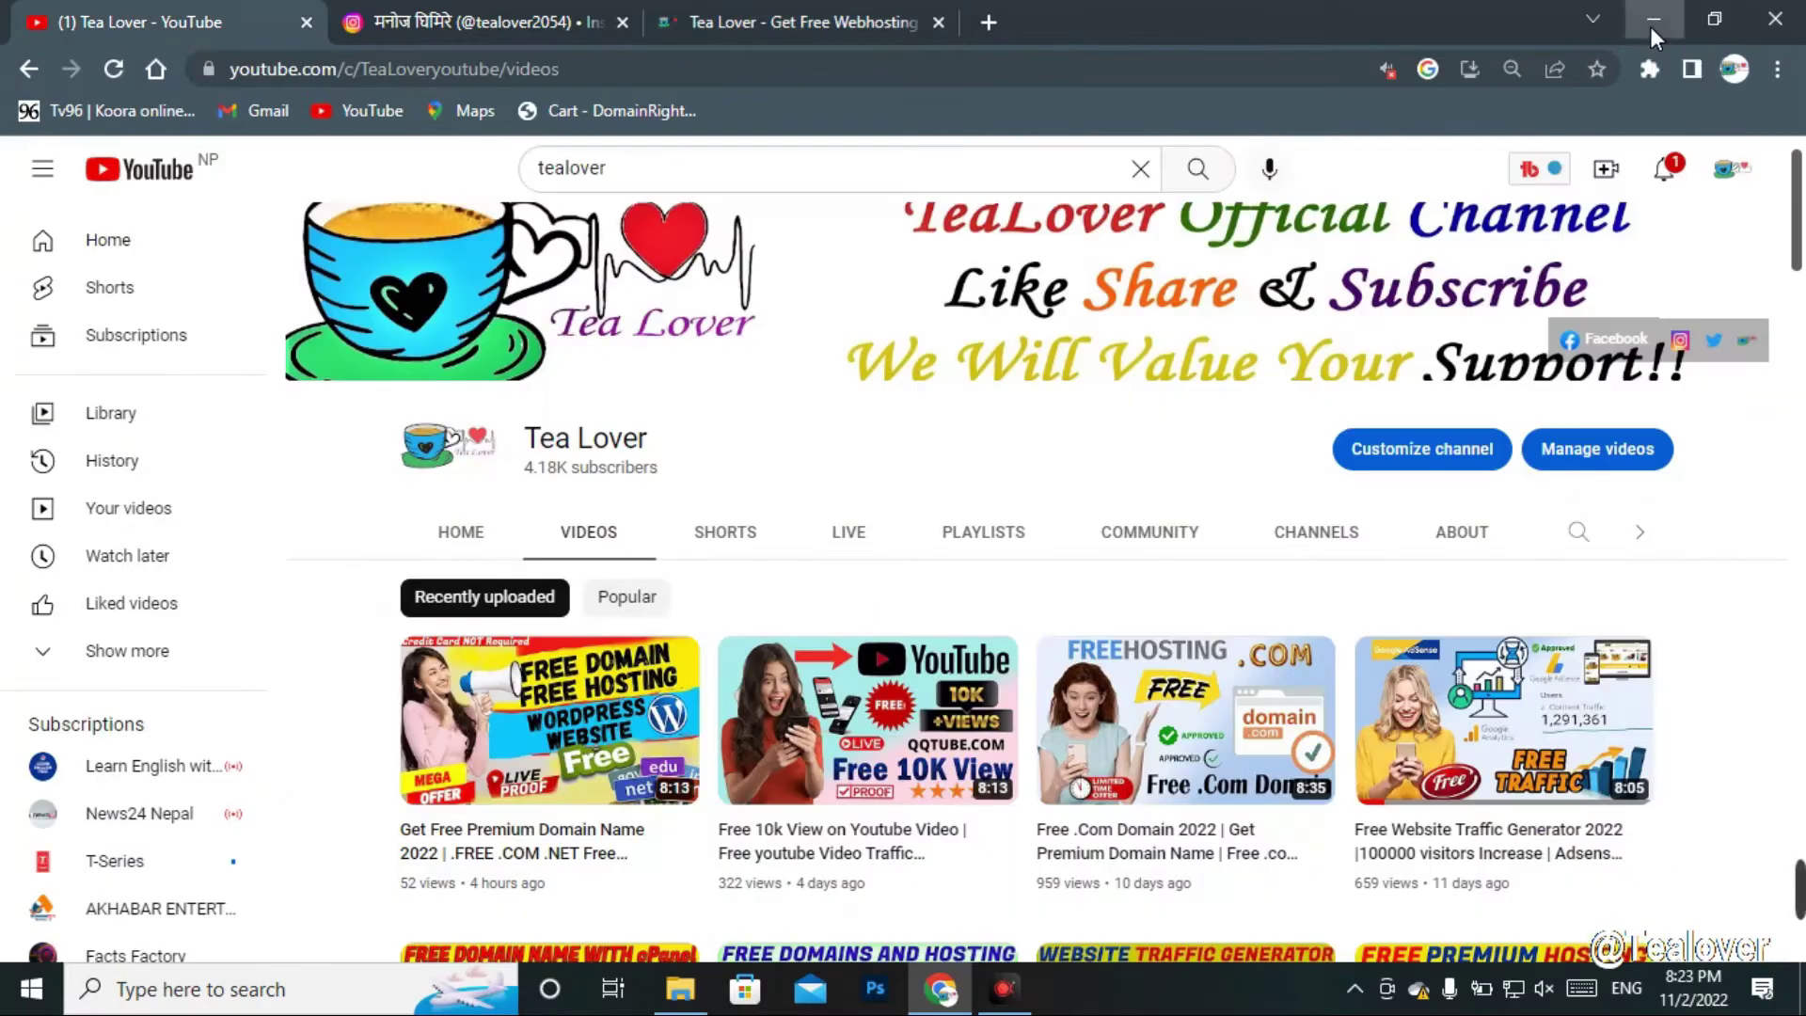
- Minimize the browser and examine the encrypted .Uyro files in the Ransomeware folder
{"action": "left_click", "coordinate": [1652, 26]}
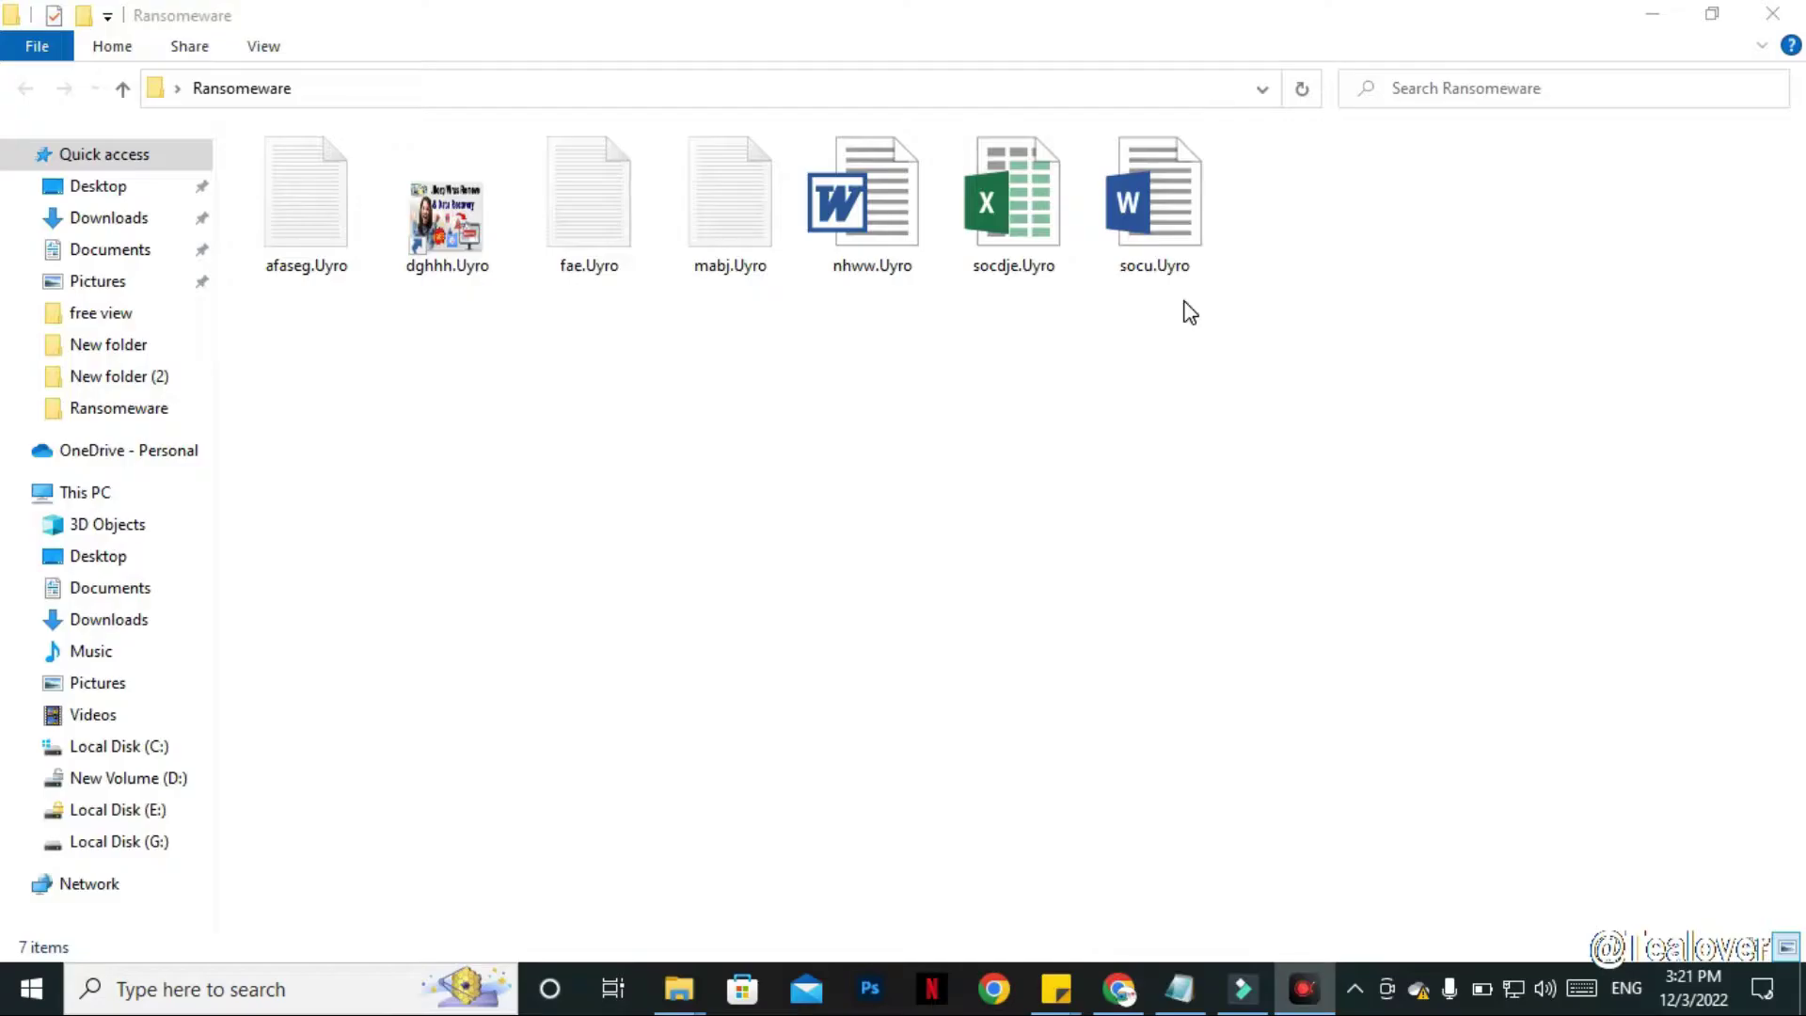
{"action": "left_click", "coordinate": [1184, 297]}
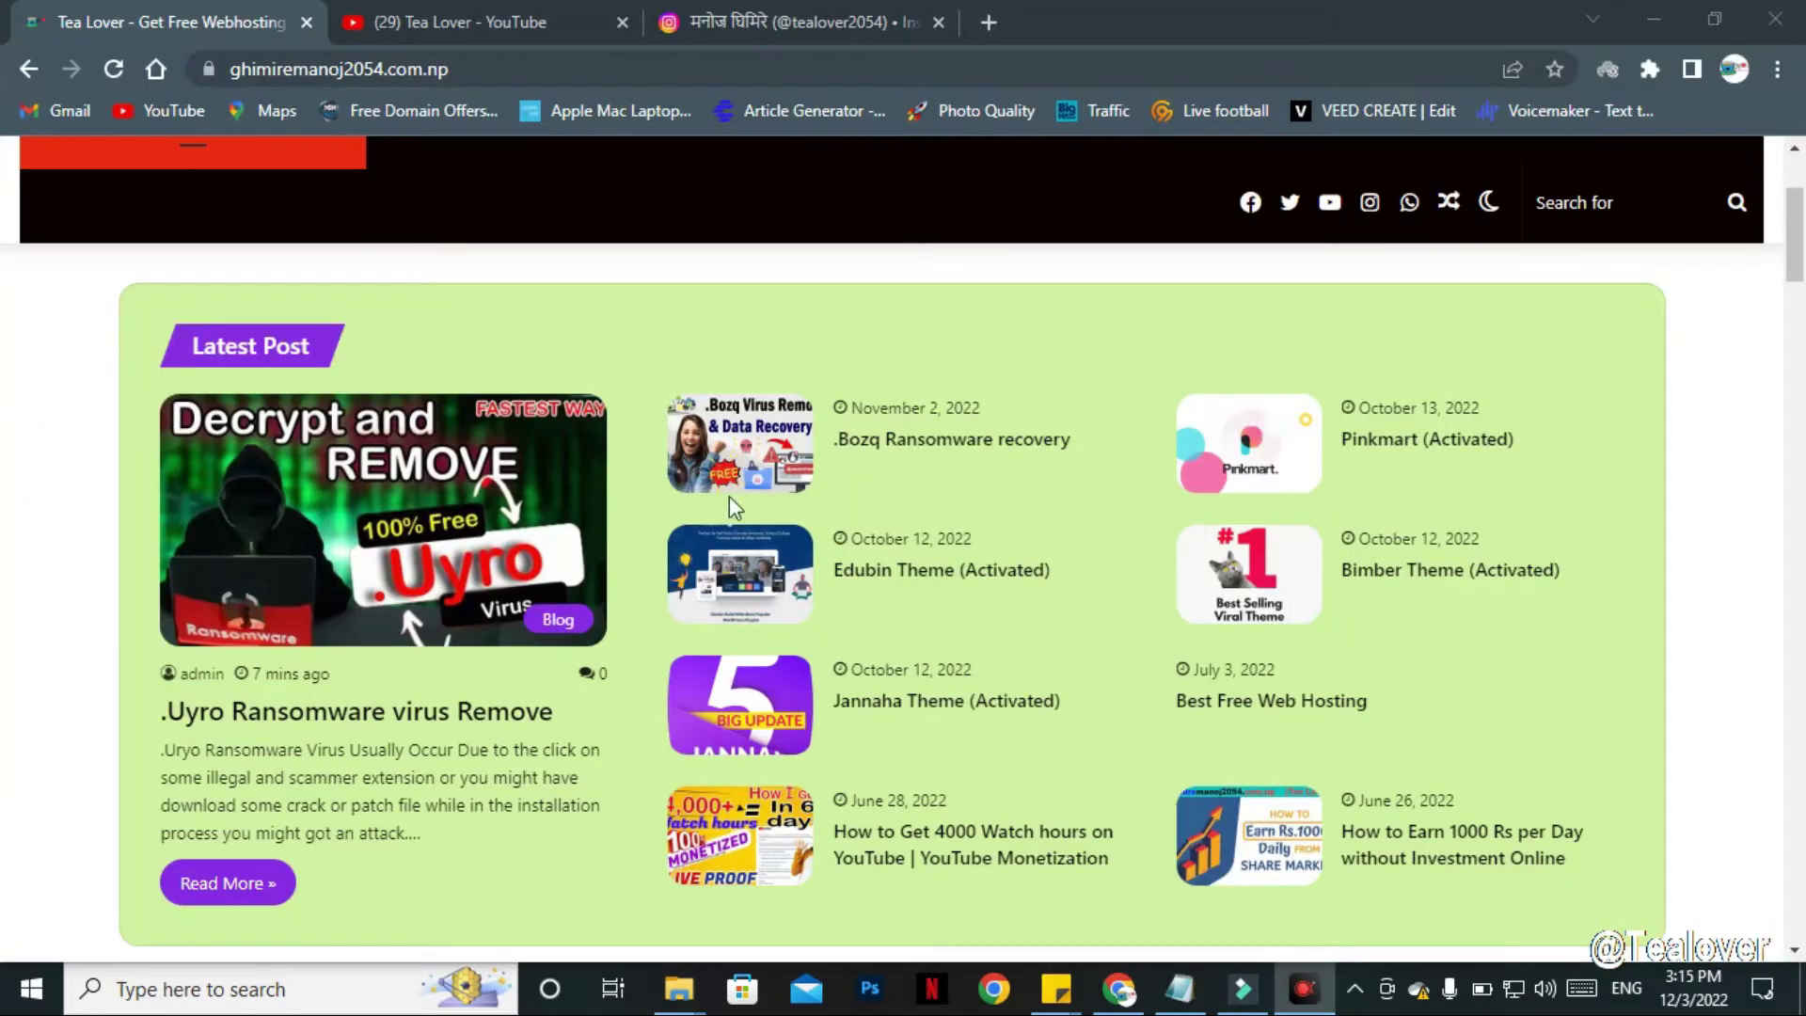
- Open the .Uyro Ransomware virus Remove post on the Tea Lover website and skim through its instructions
{"action": "scroll", "coordinate": [456, 509], "scroll_direction": "down", "scroll_amount": 1}
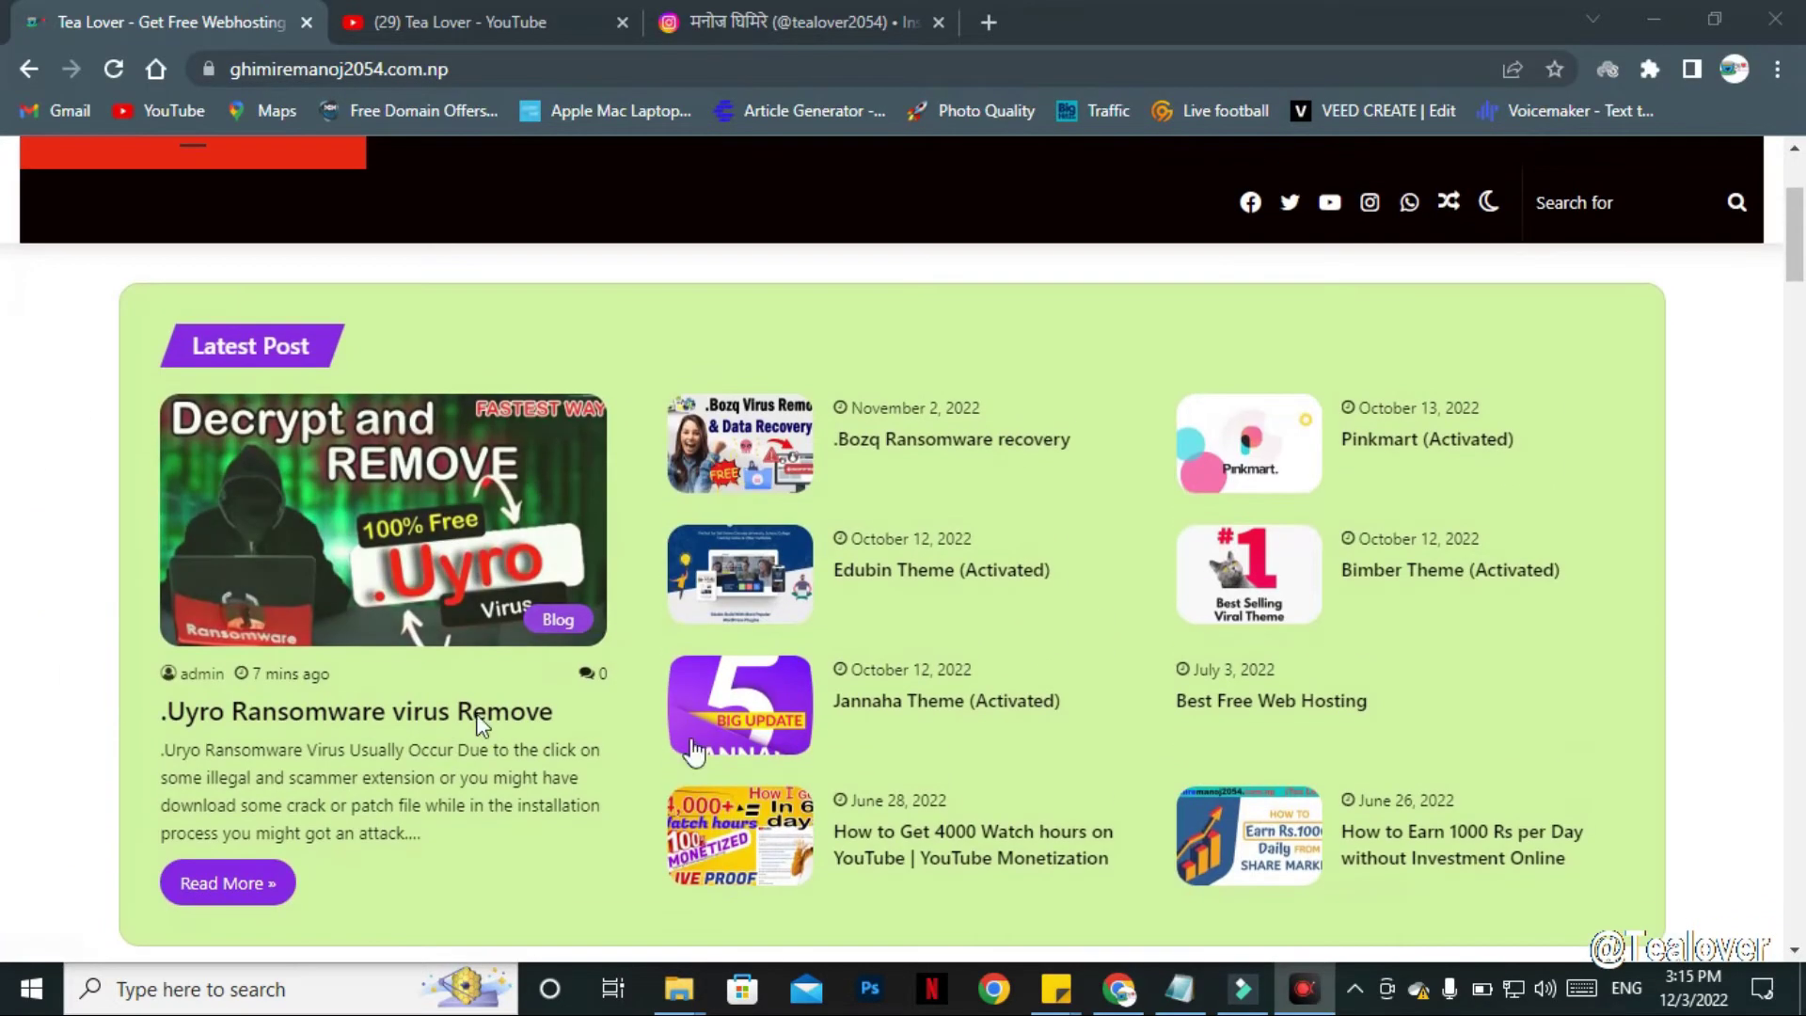
{"action": "left_click", "coordinate": [694, 752]}
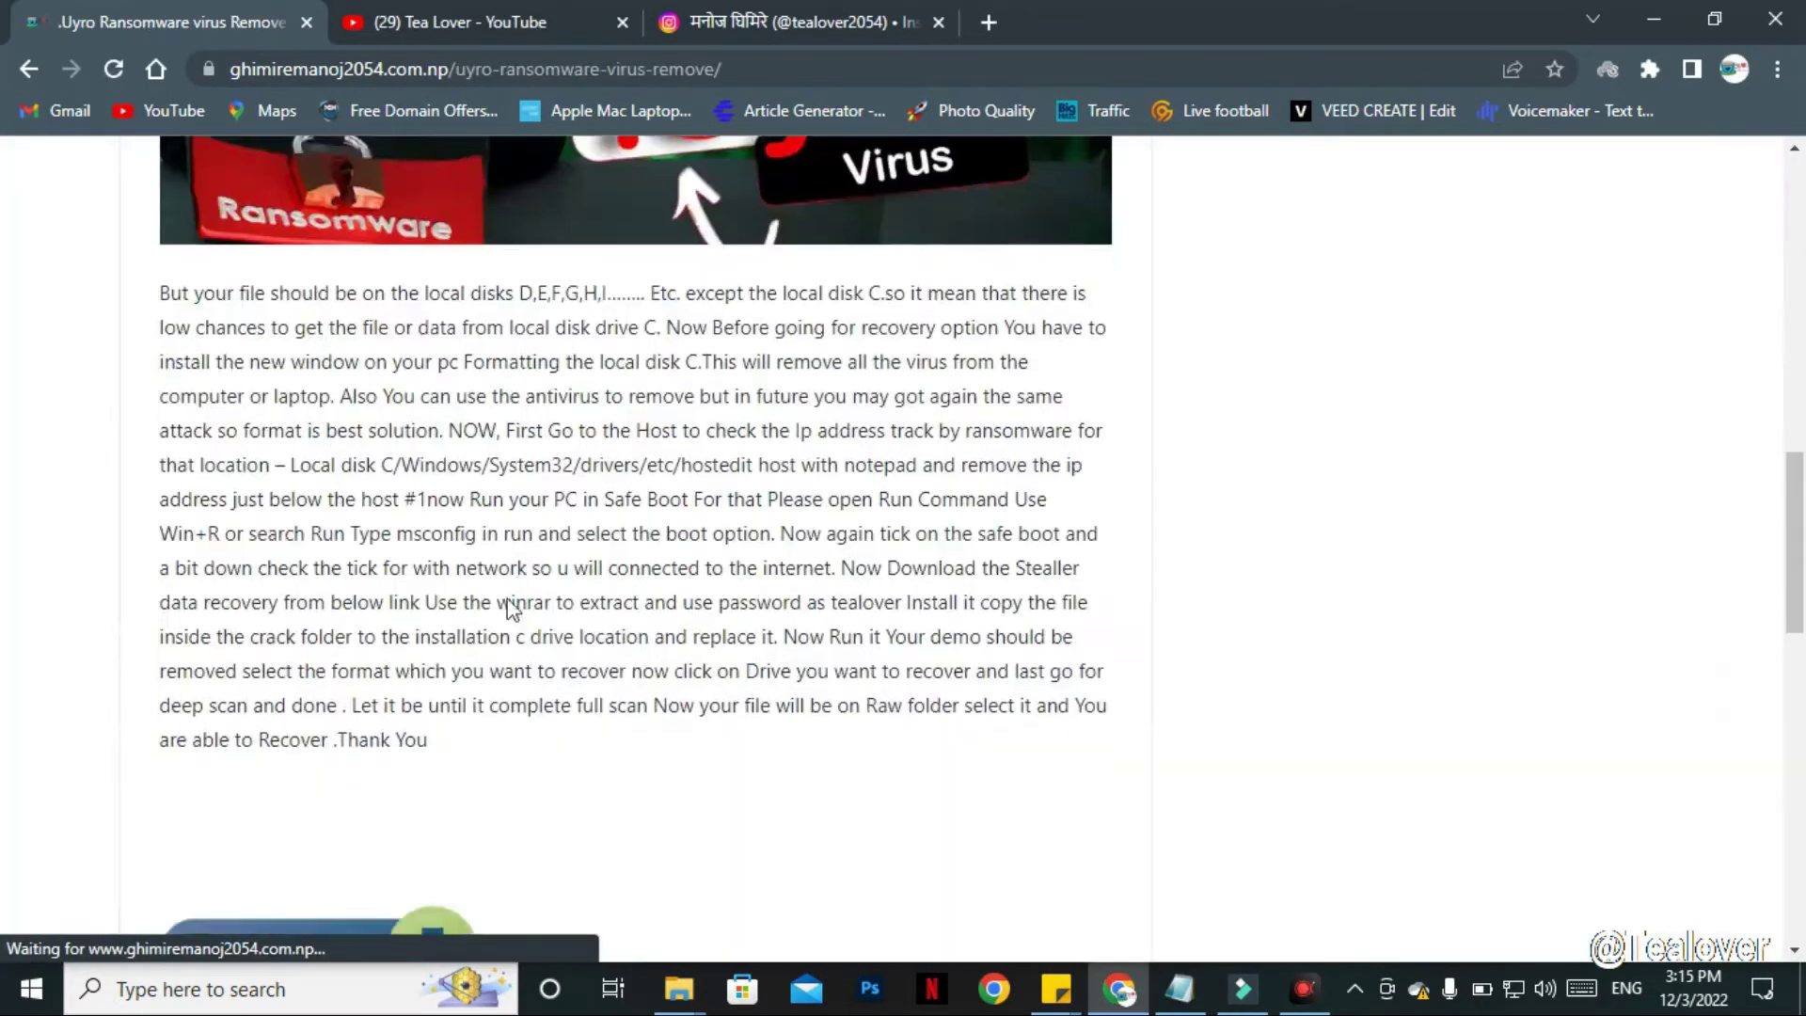
{"action": "scroll", "coordinate": [527, 602], "scroll_direction": "down", "scroll_amount": 10}
{"action": "scroll", "coordinate": [619, 616], "scroll_direction": "up", "scroll_amount": 7}
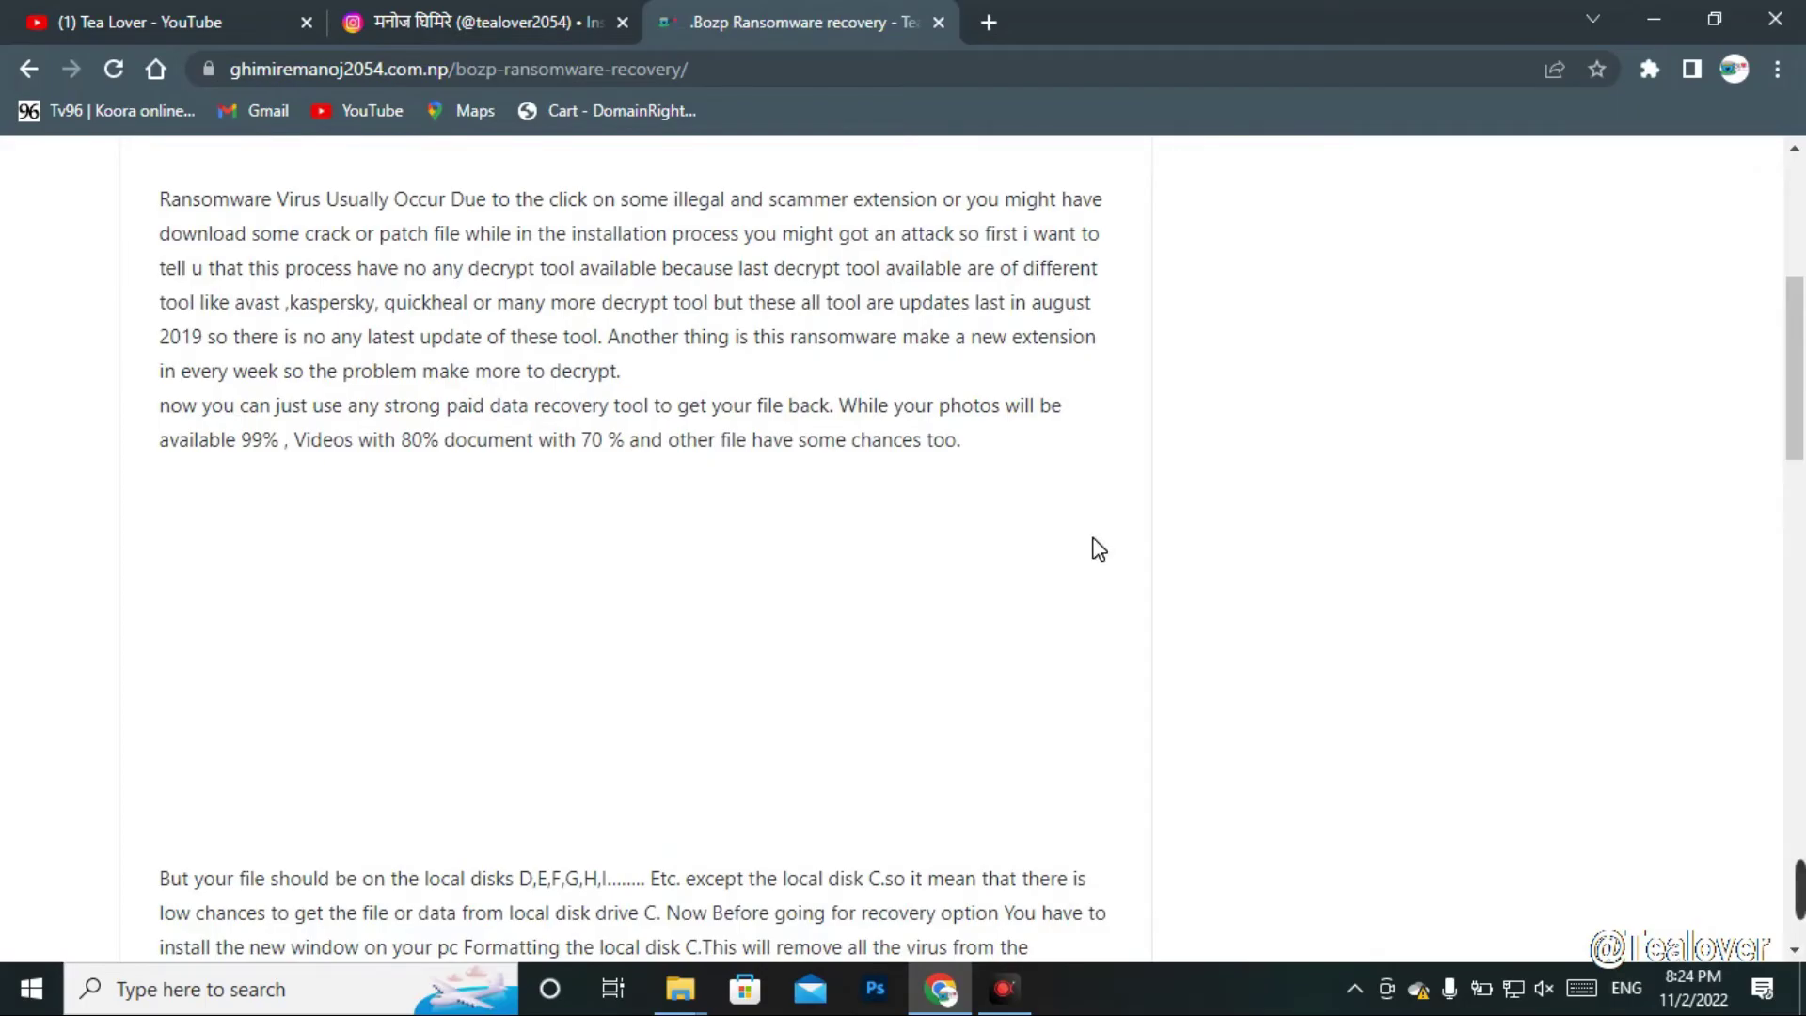
- Read the ransomware recovery instructions about files on local disks D to I and formatting local disk C
{"action": "scroll", "coordinate": [1099, 550], "scroll_direction": "down", "scroll_amount": 3}
{"action": "left_click_drag", "start_coordinate": [508, 621], "coordinate": [623, 629]}
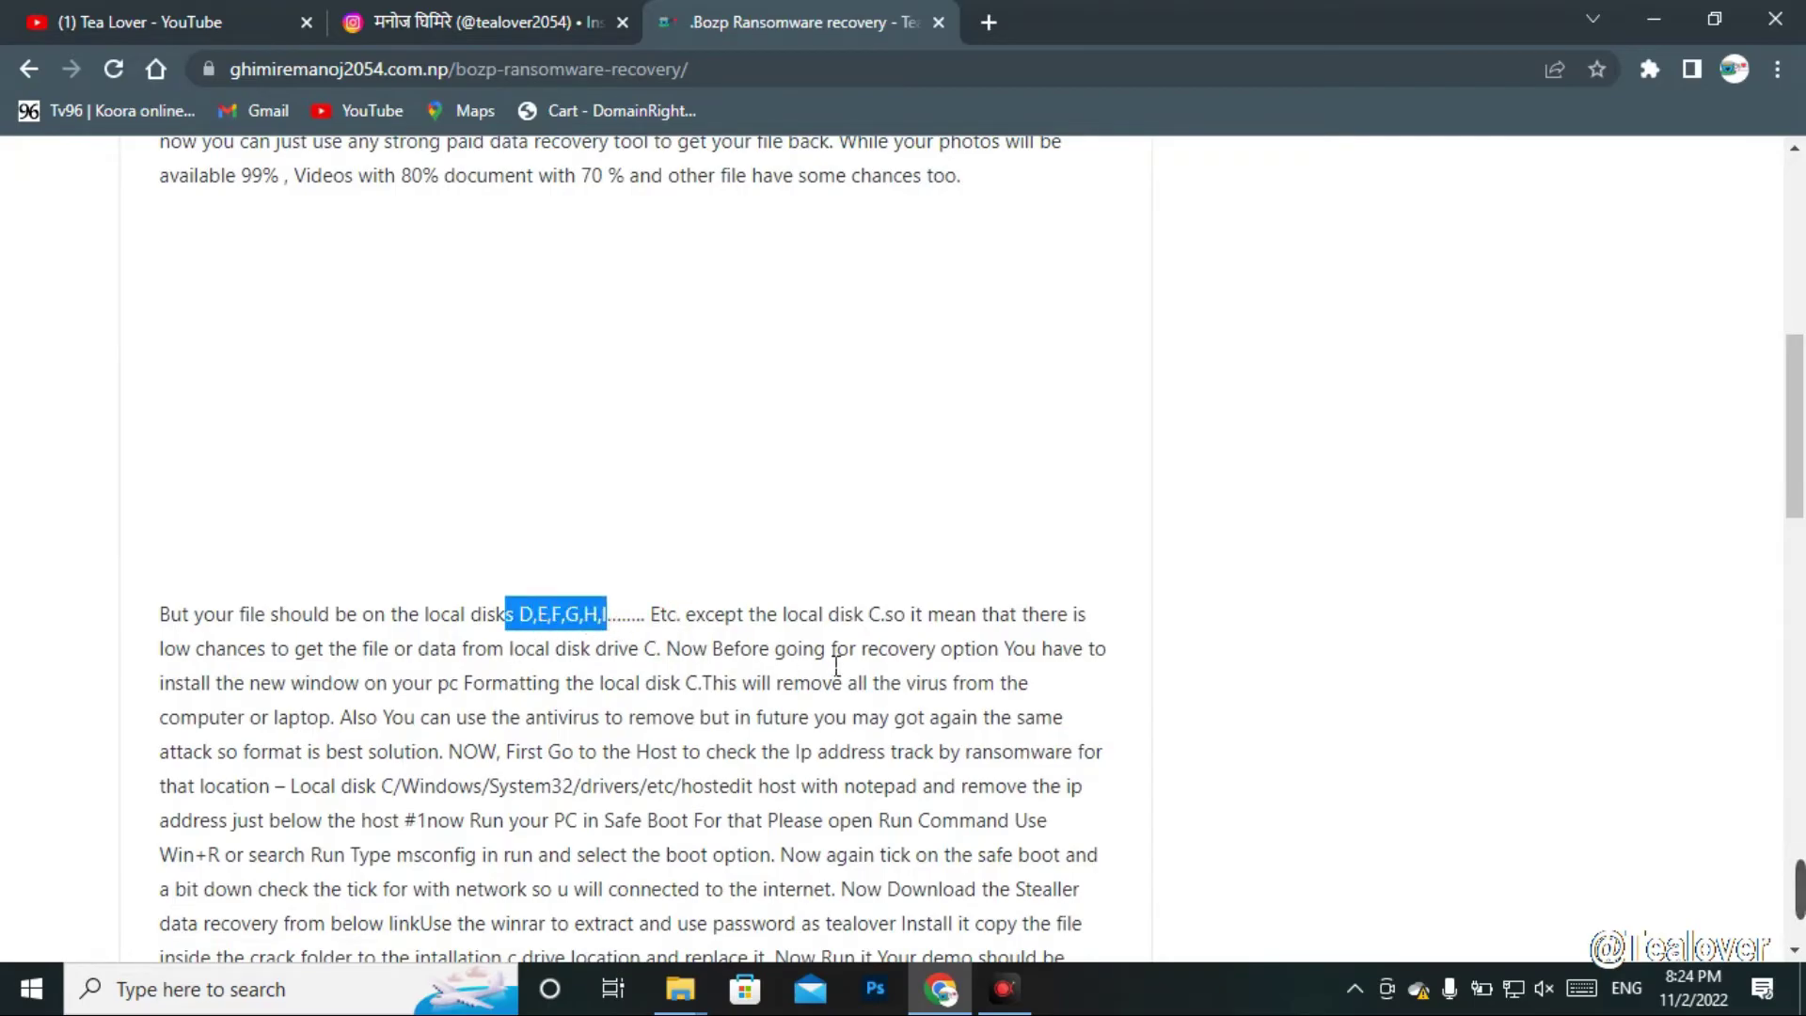
{"action": "left_click", "coordinate": [814, 628]}
{"action": "right_click", "coordinate": [903, 627]}
{"action": "left_click", "coordinate": [855, 626]}
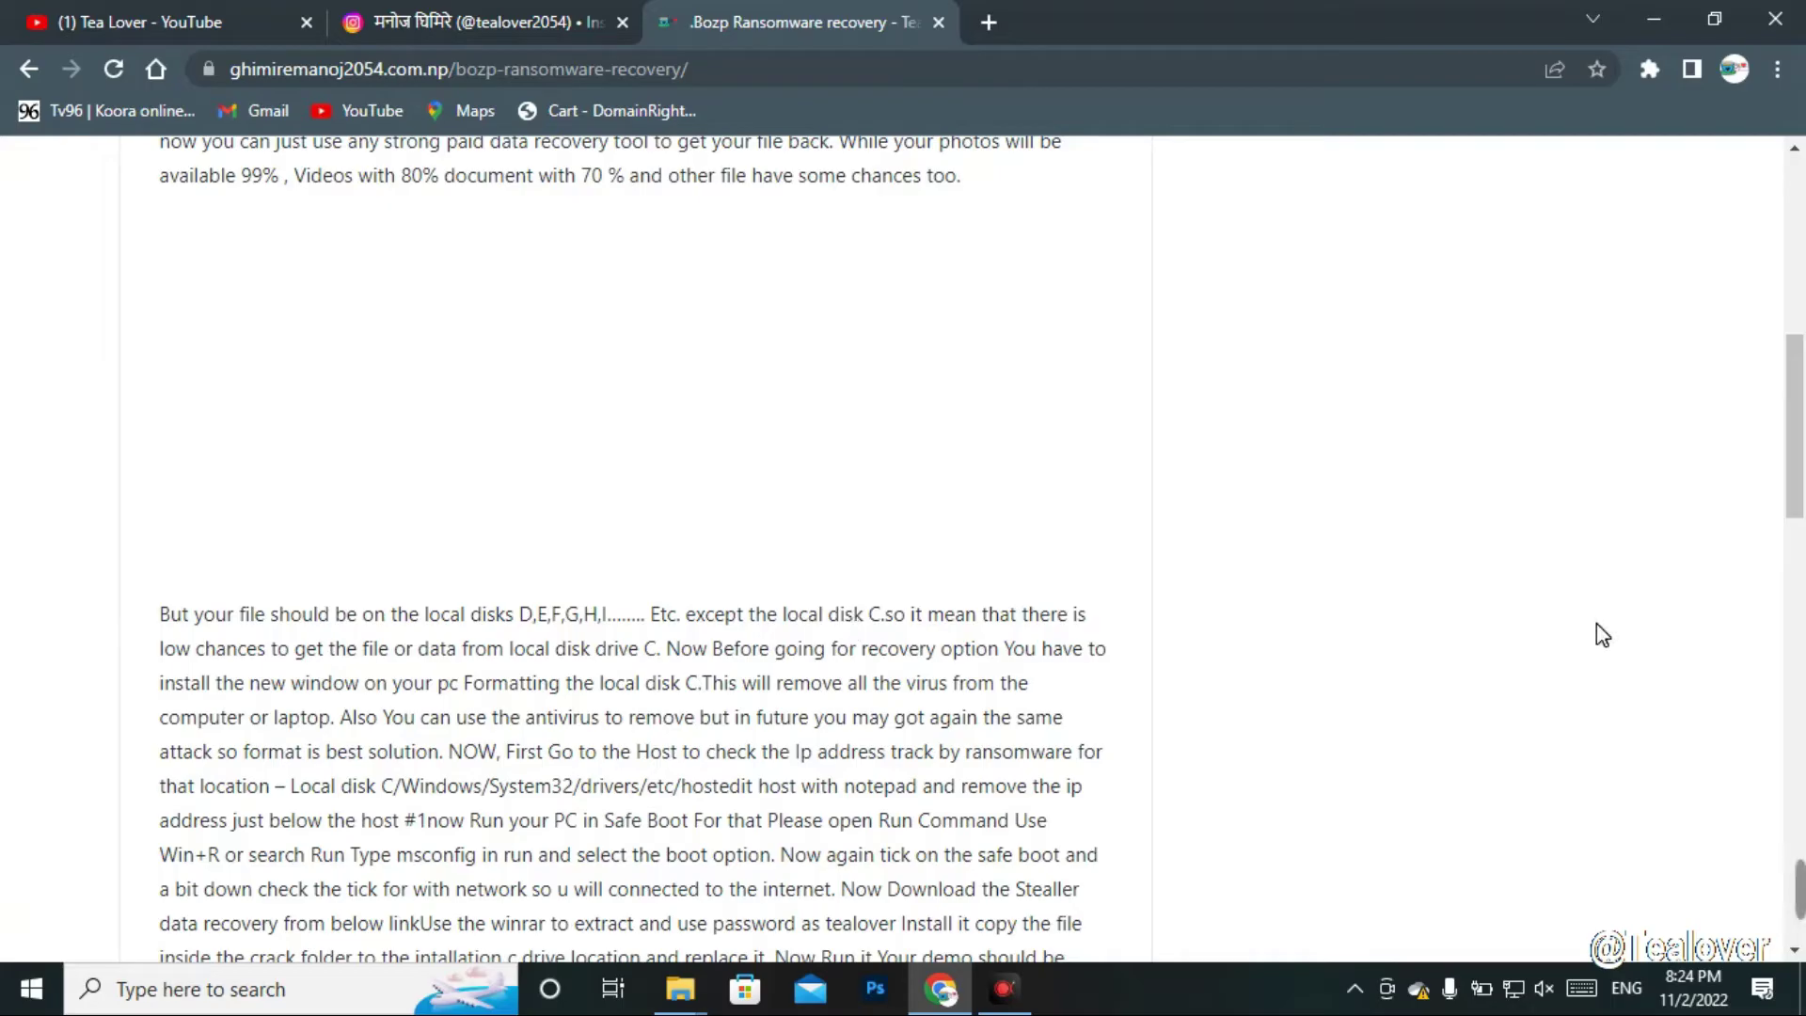
{"action": "scroll", "coordinate": [1036, 806], "scroll_direction": "down", "scroll_amount": 1}
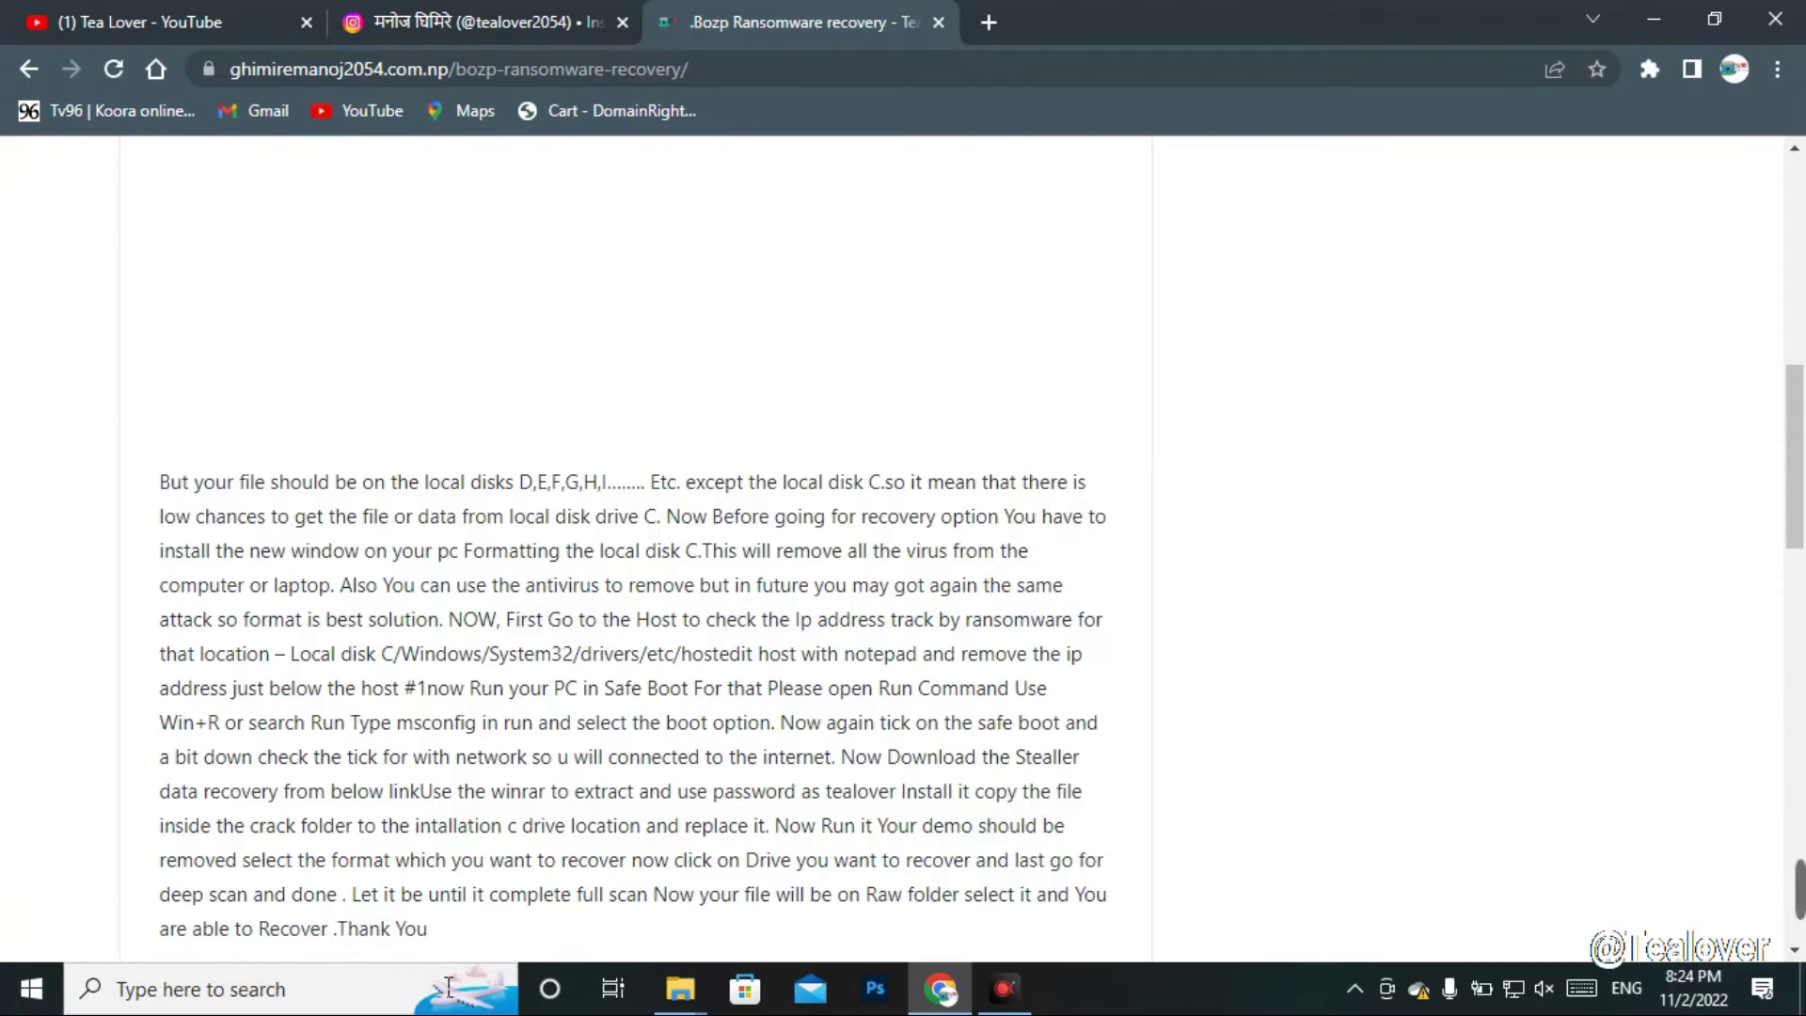
- Run msconfig to open System Configuration, try the Safe boot option, and cancel the changes
{"action": "left_click", "coordinate": [343, 1006]}
{"action": "key", "text": "super+r"}
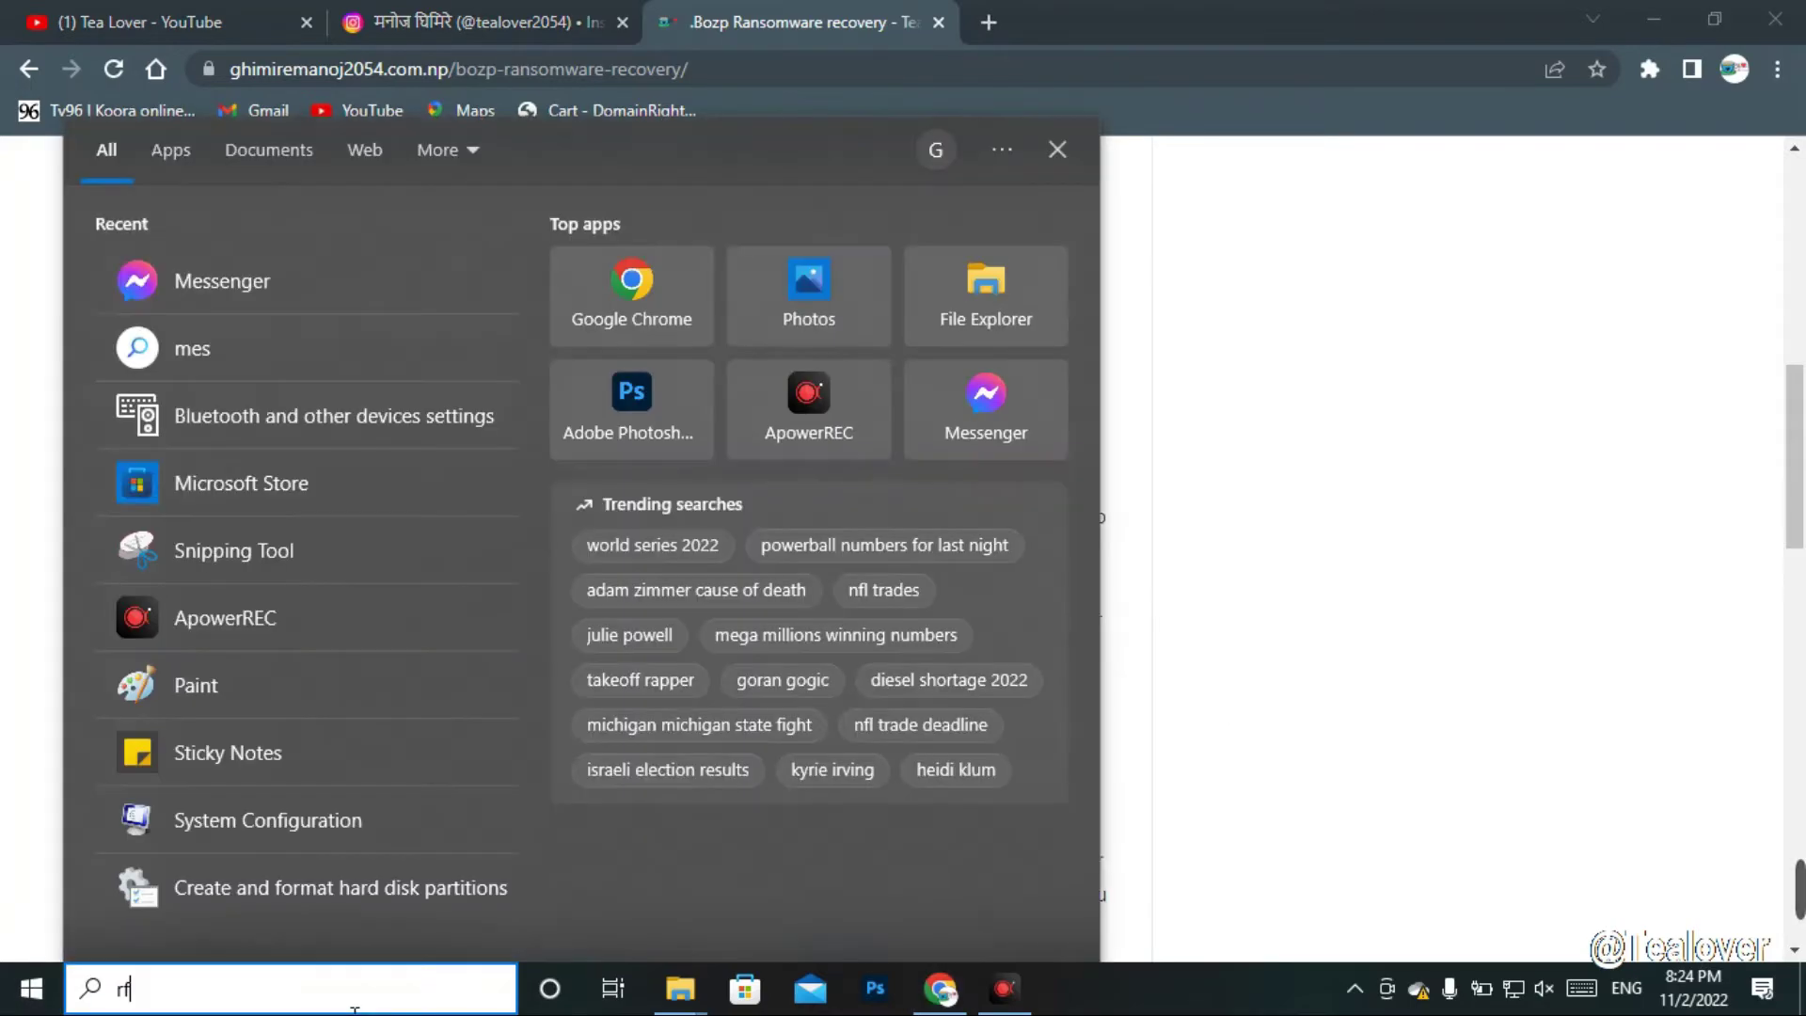
{"action": "type", "text": "msconfig"}
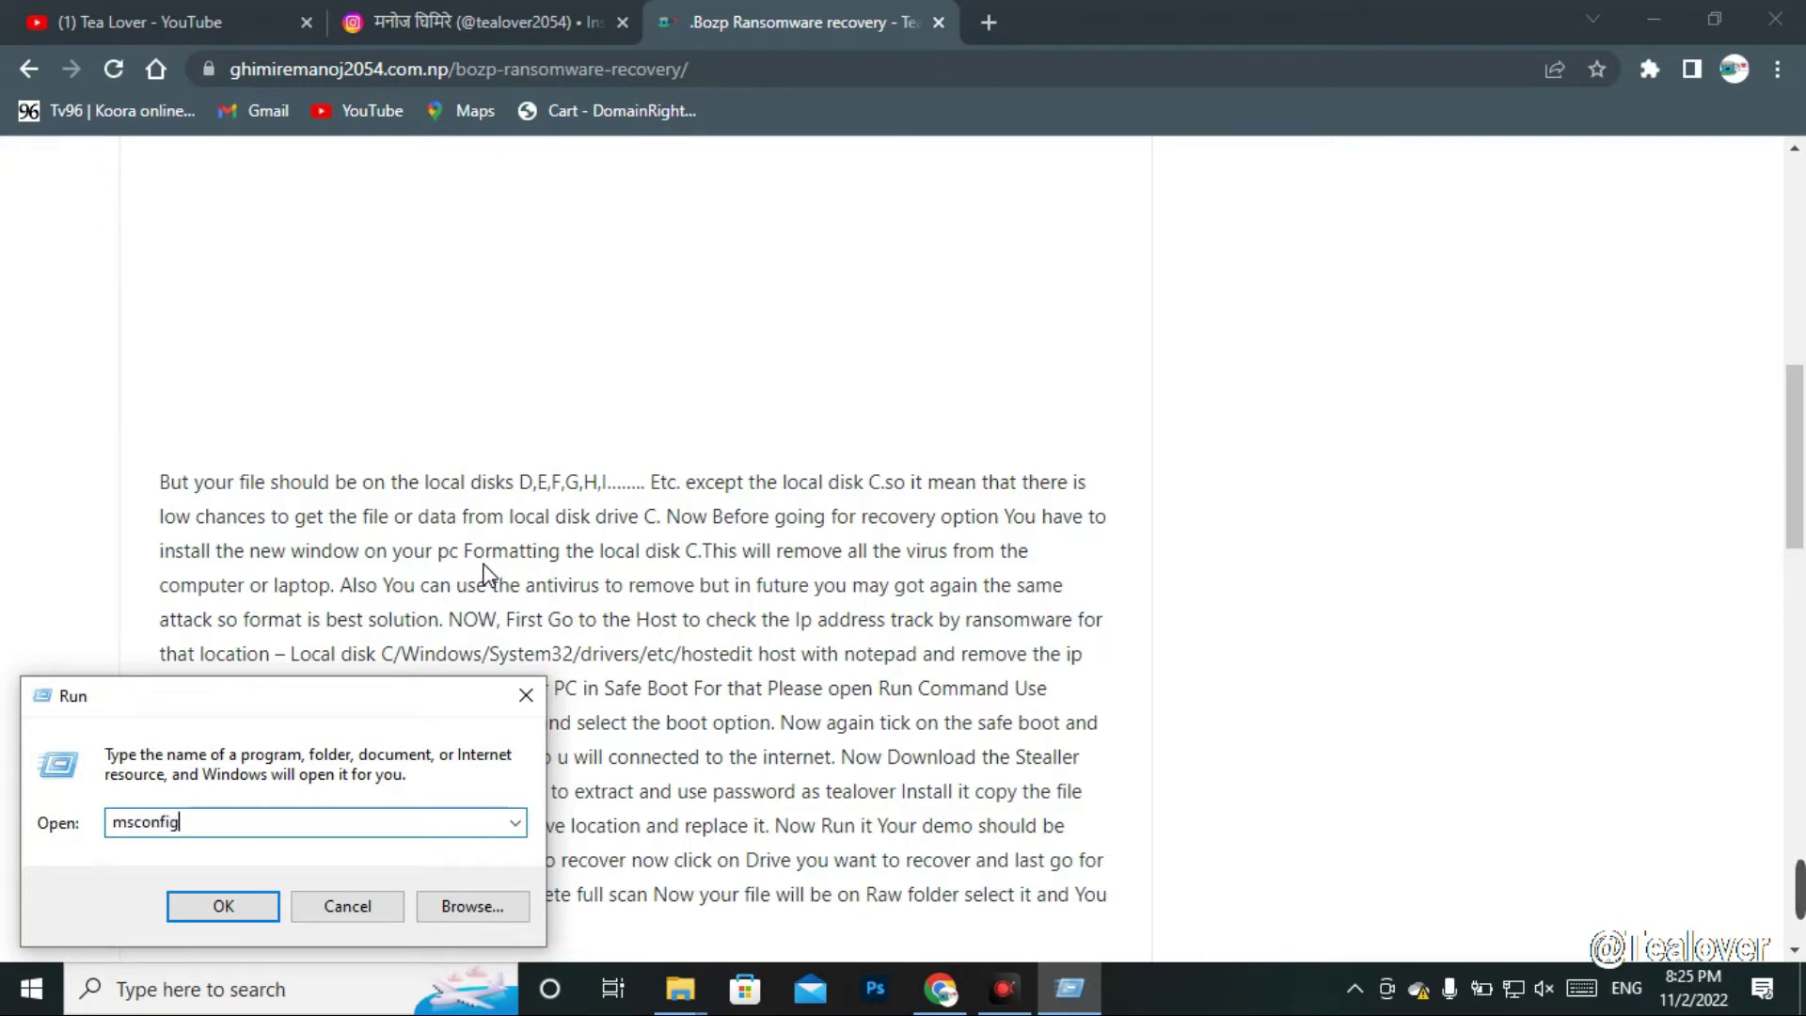
{"action": "key", "text": "Return"}
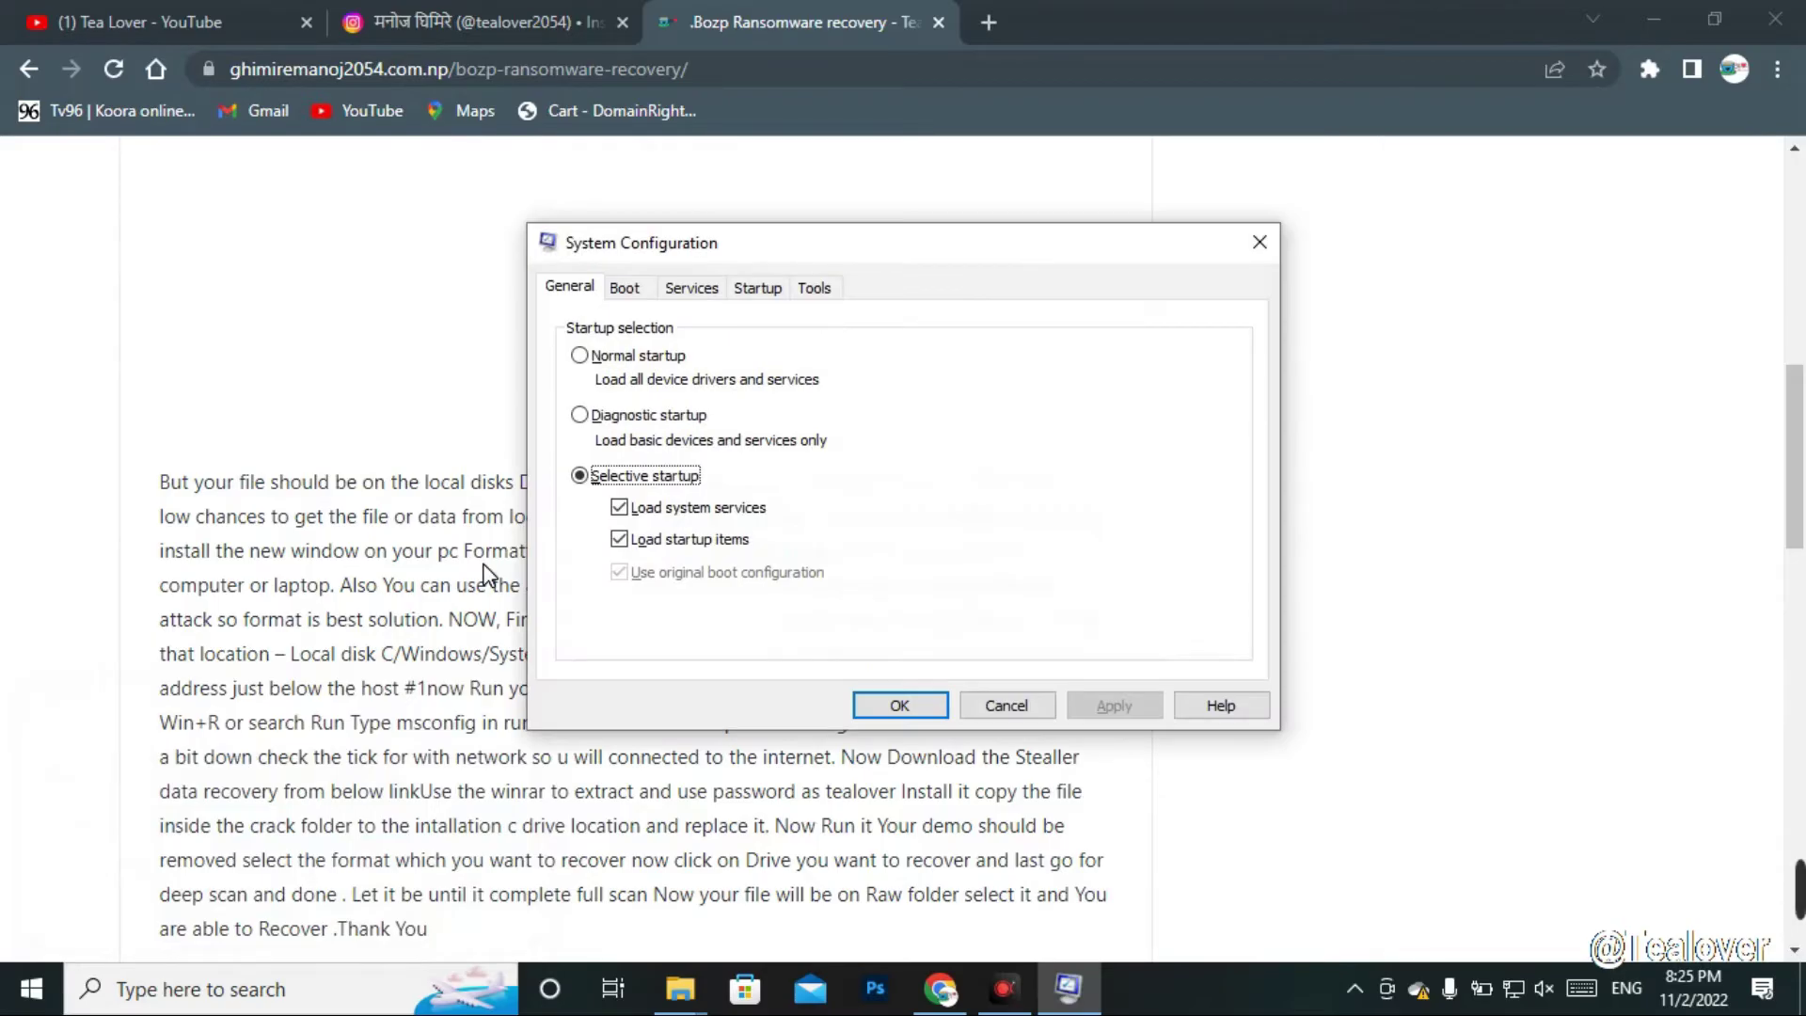
{"action": "left_click", "coordinate": [628, 290]}
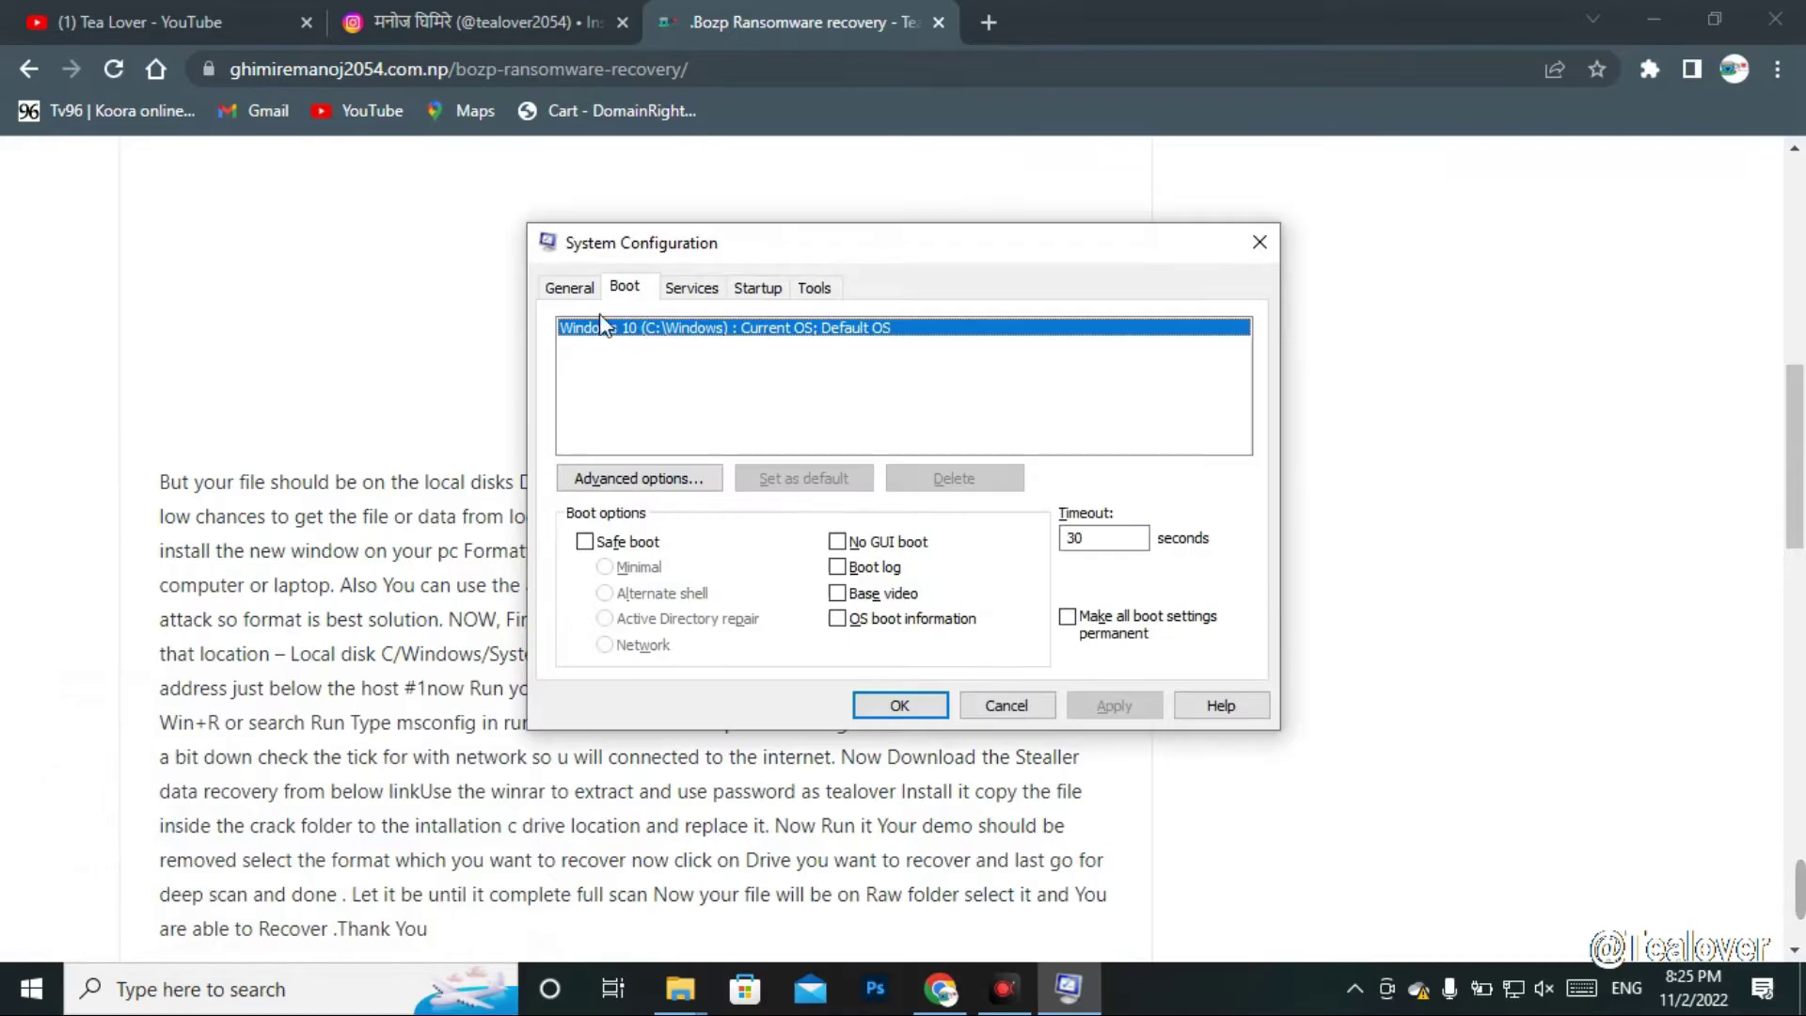
{"action": "left_click", "coordinate": [585, 544]}
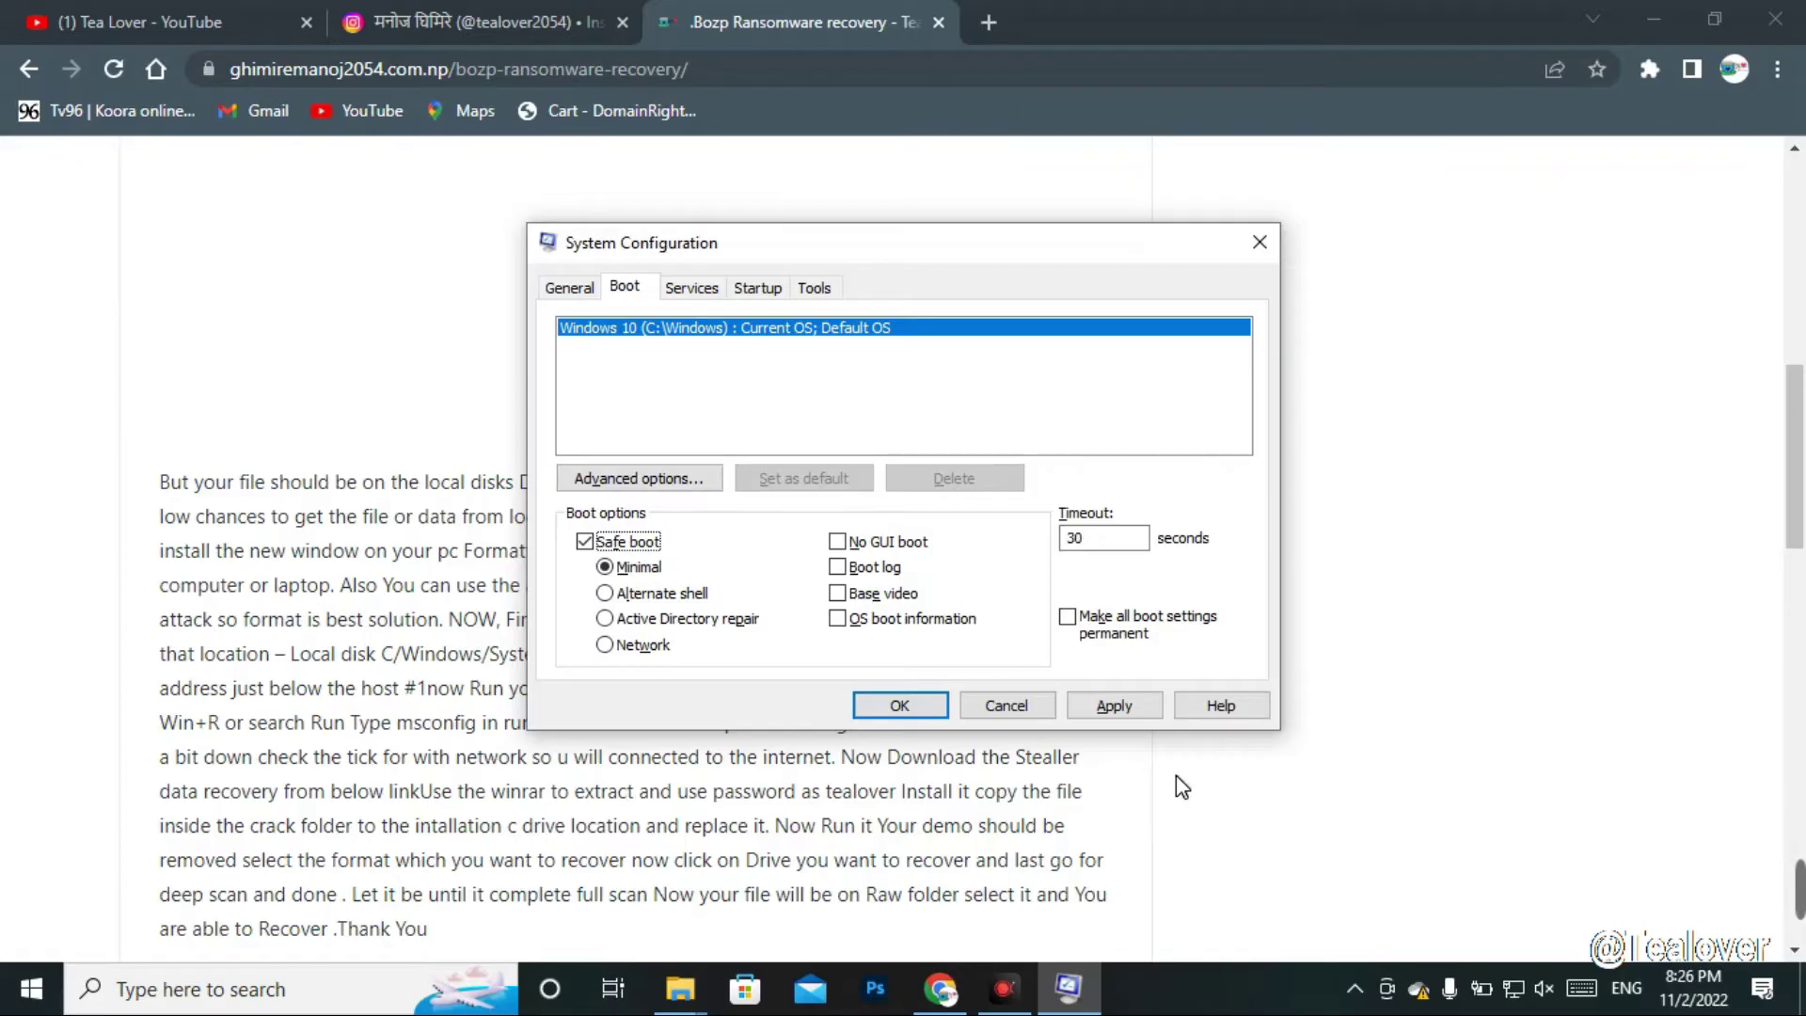
{"action": "left_click", "coordinate": [1029, 713]}
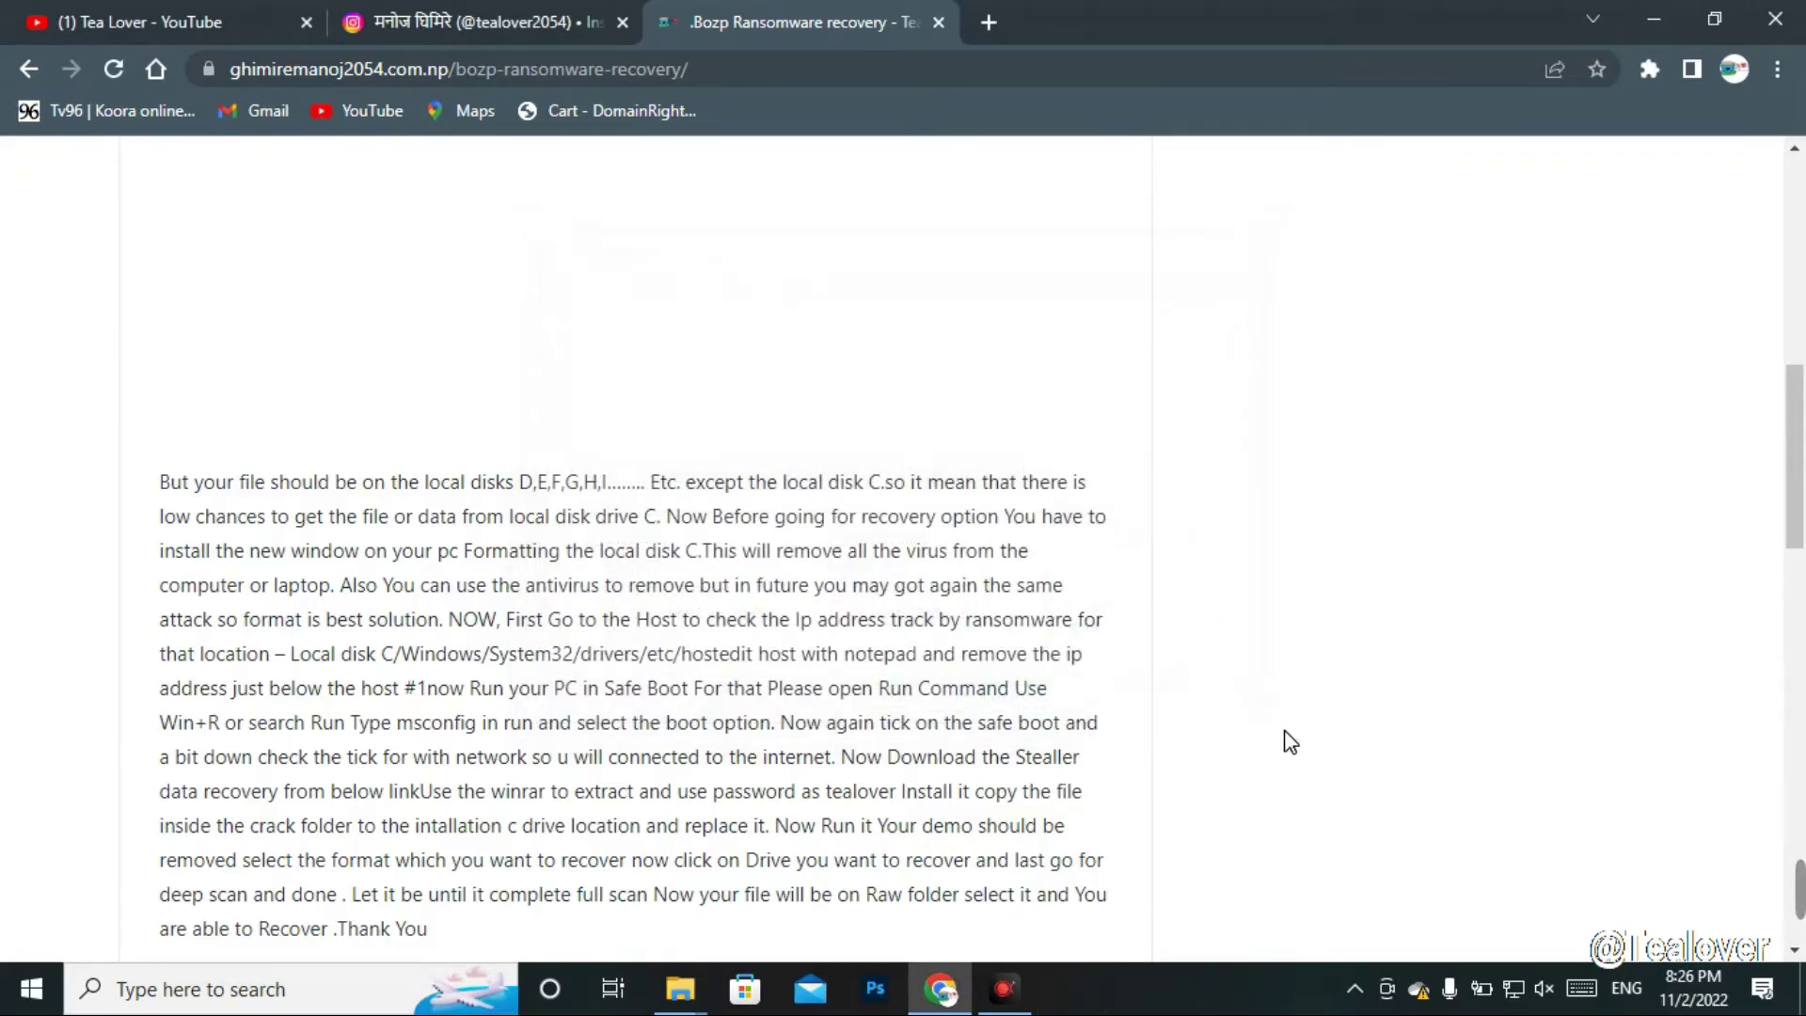
- Minimize the browser, search Windows for "reset", and start Reset this PC from the Recovery settings
{"action": "left_click", "coordinate": [1652, 16]}
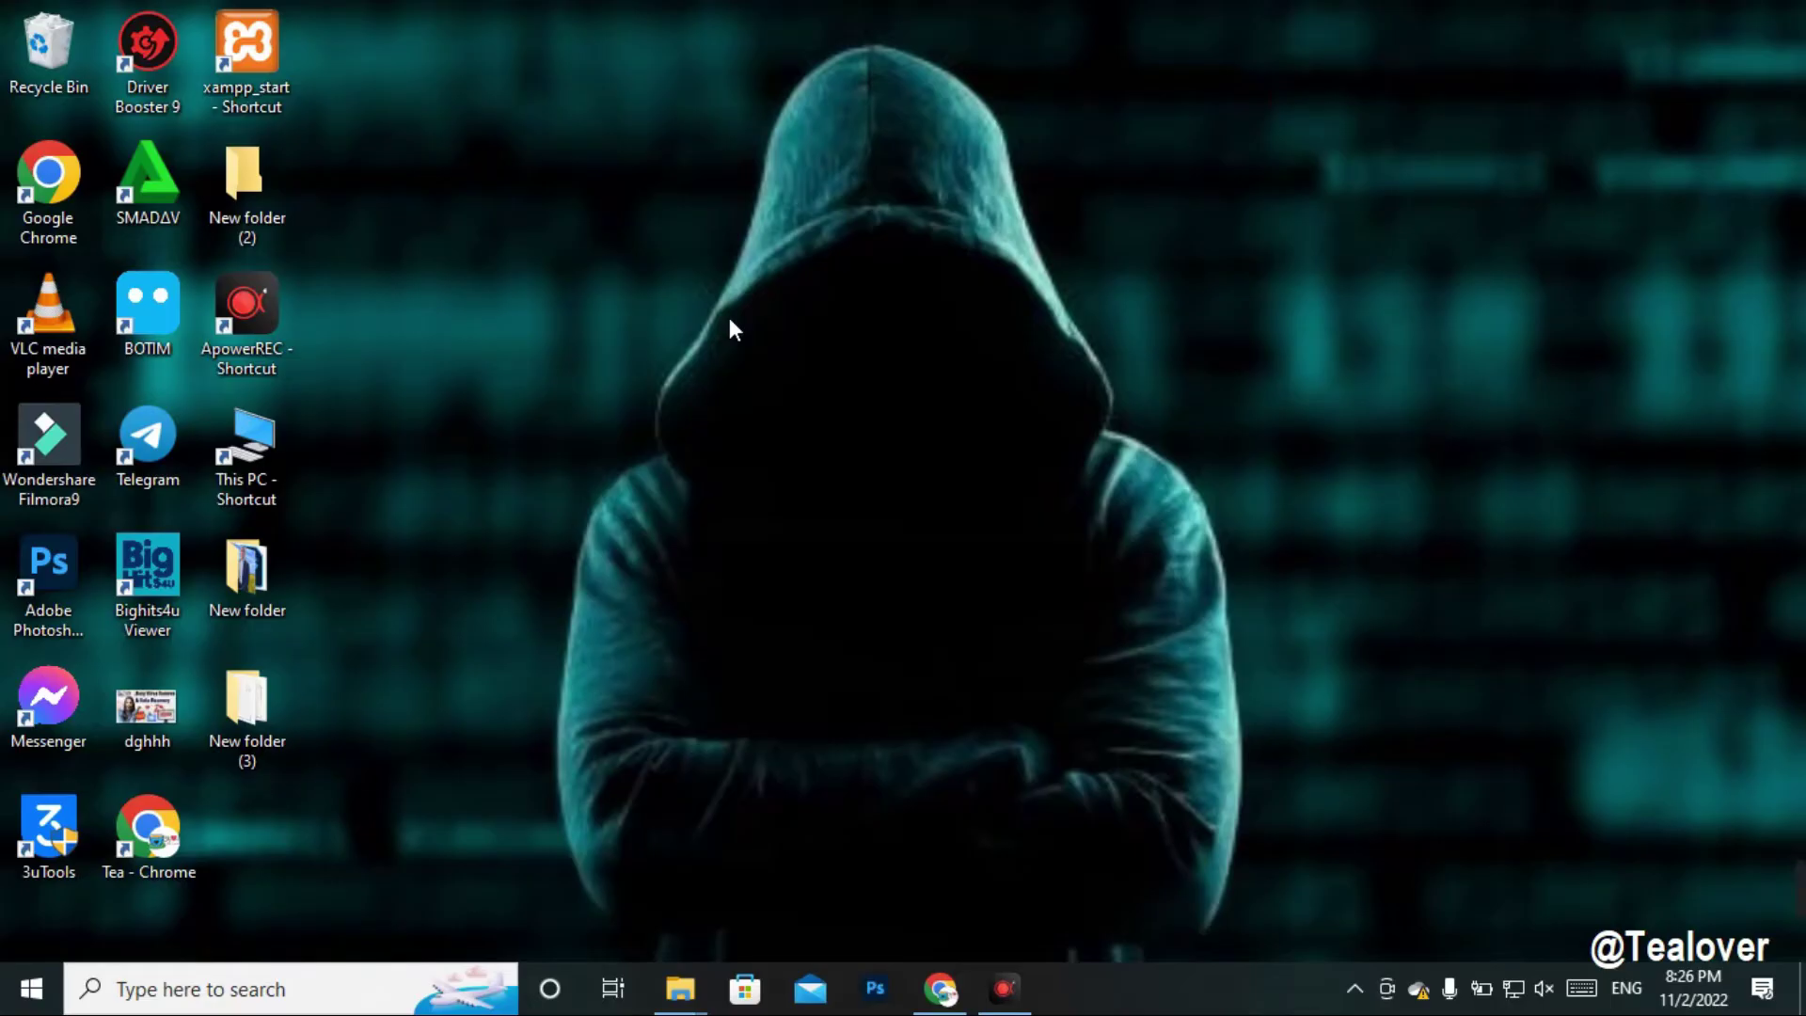
{"action": "left_click", "coordinate": [259, 997]}
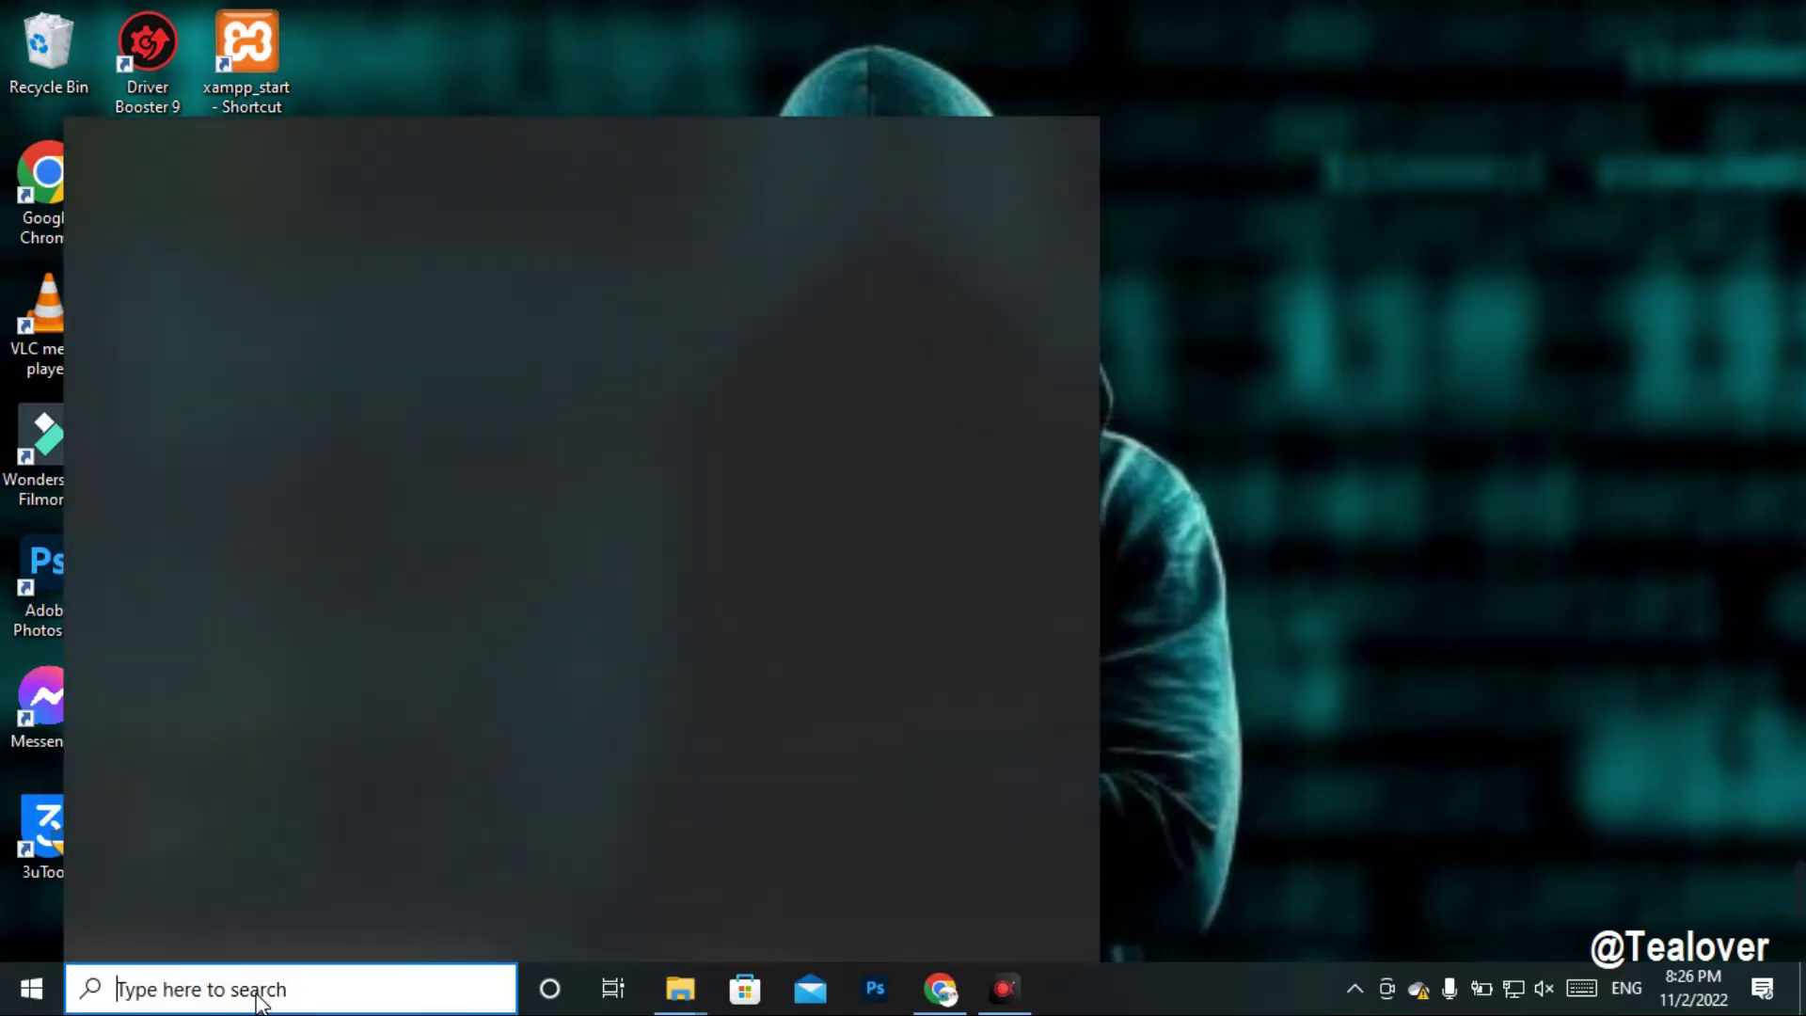
{"action": "type", "text": "reset"}
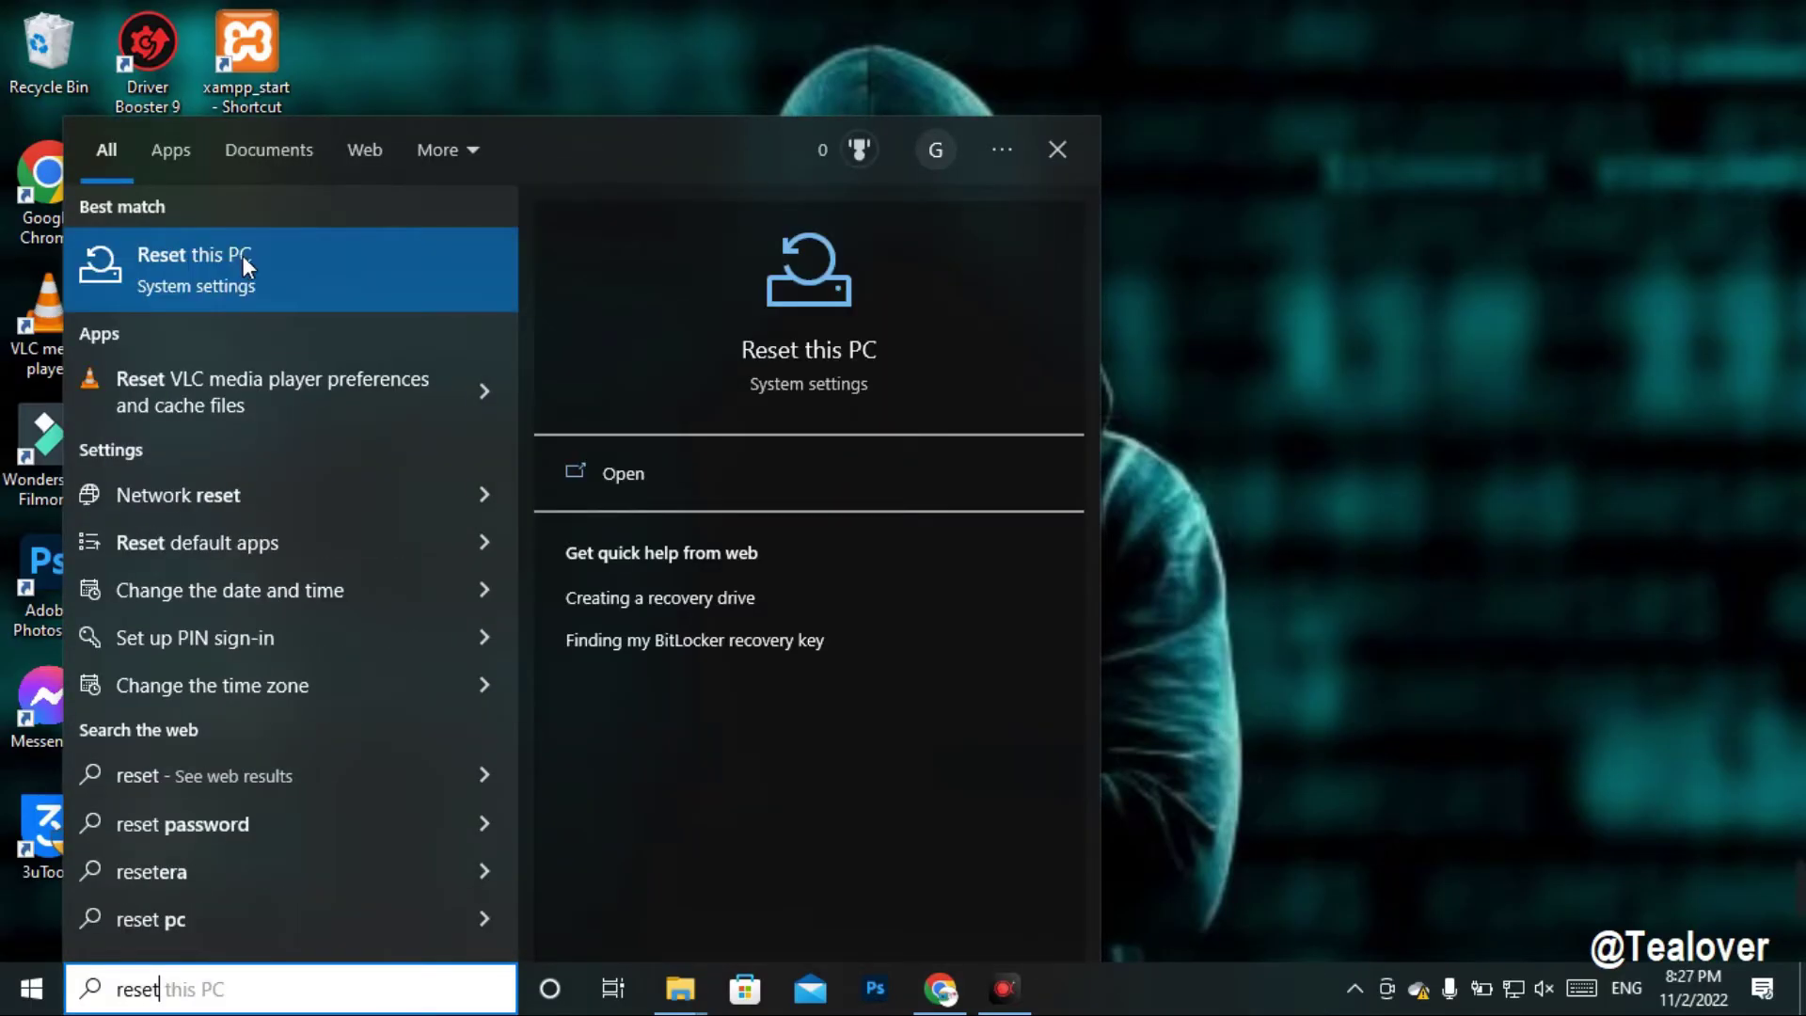
{"action": "left_click", "coordinate": [278, 284]}
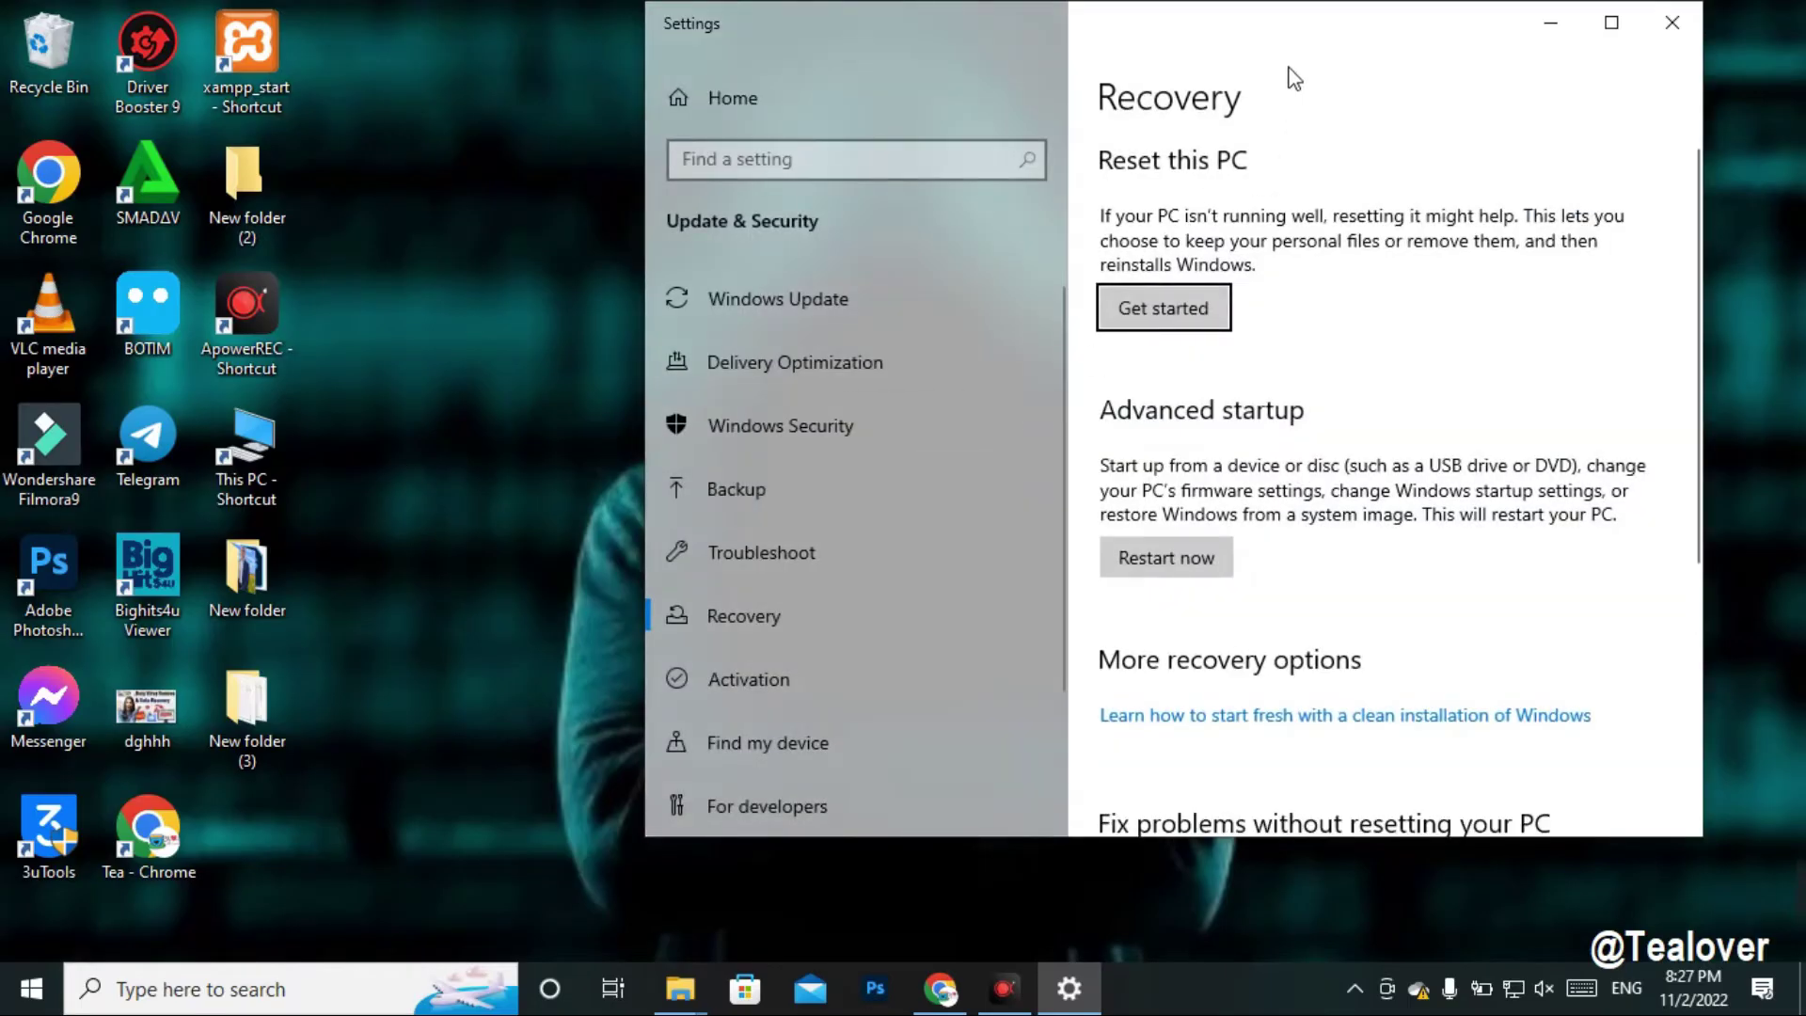
{"action": "left_click", "coordinate": [1164, 308]}
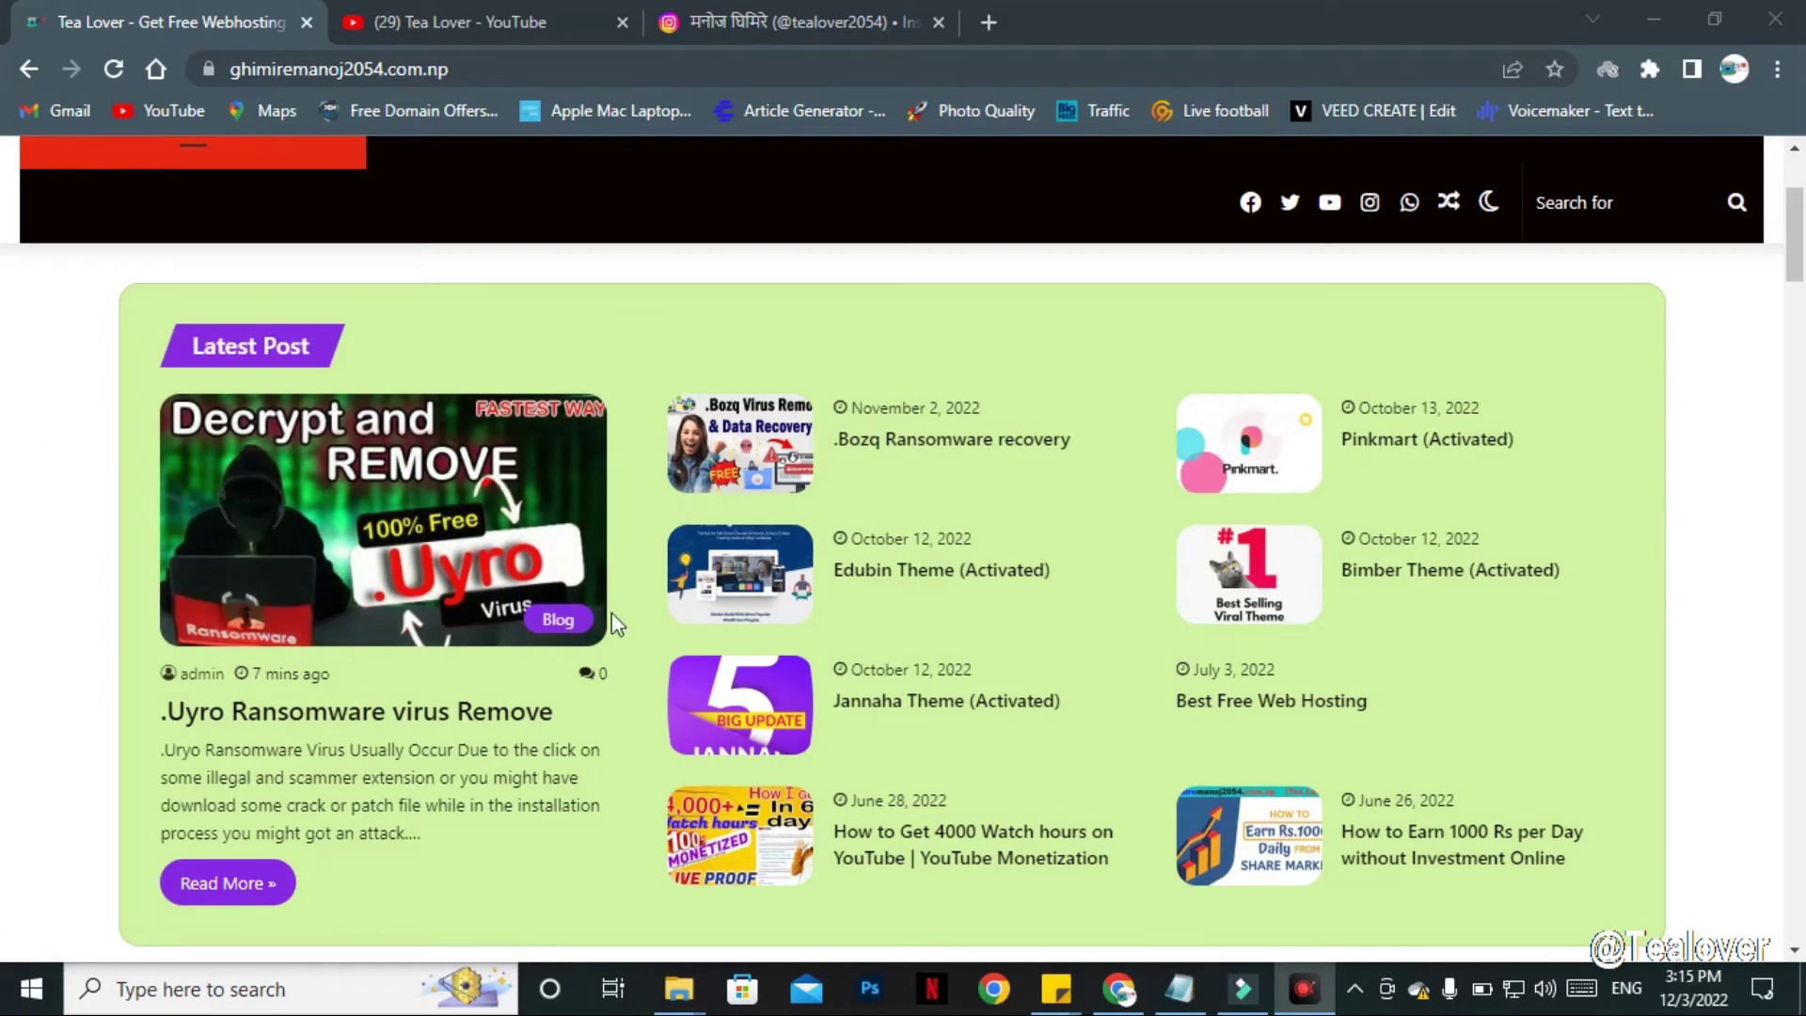
- Download steller Data Recovery.rar from Google Drive through the ransomware recovery post's download link, accepting the virus scan warning
{"action": "scroll", "coordinate": [442, 497], "scroll_direction": "down", "scroll_amount": 3}
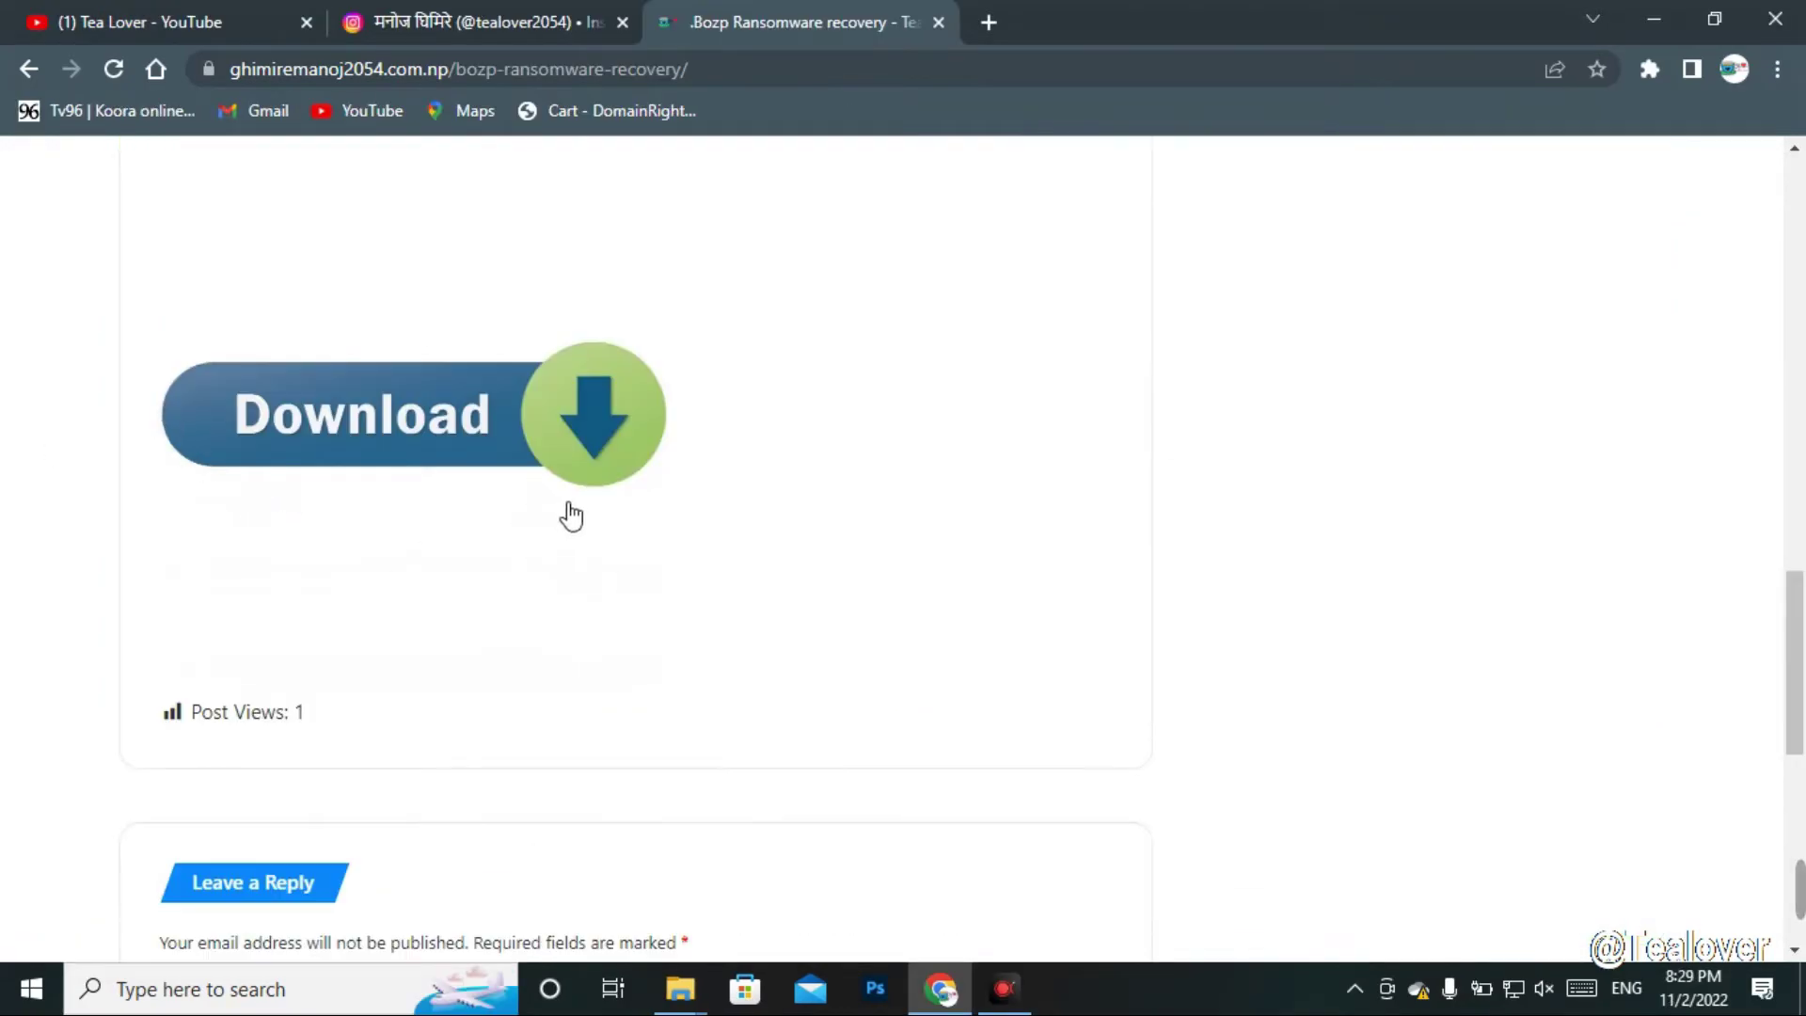
{"action": "scroll", "coordinate": [816, 557], "scroll_direction": "up", "scroll_amount": 1}
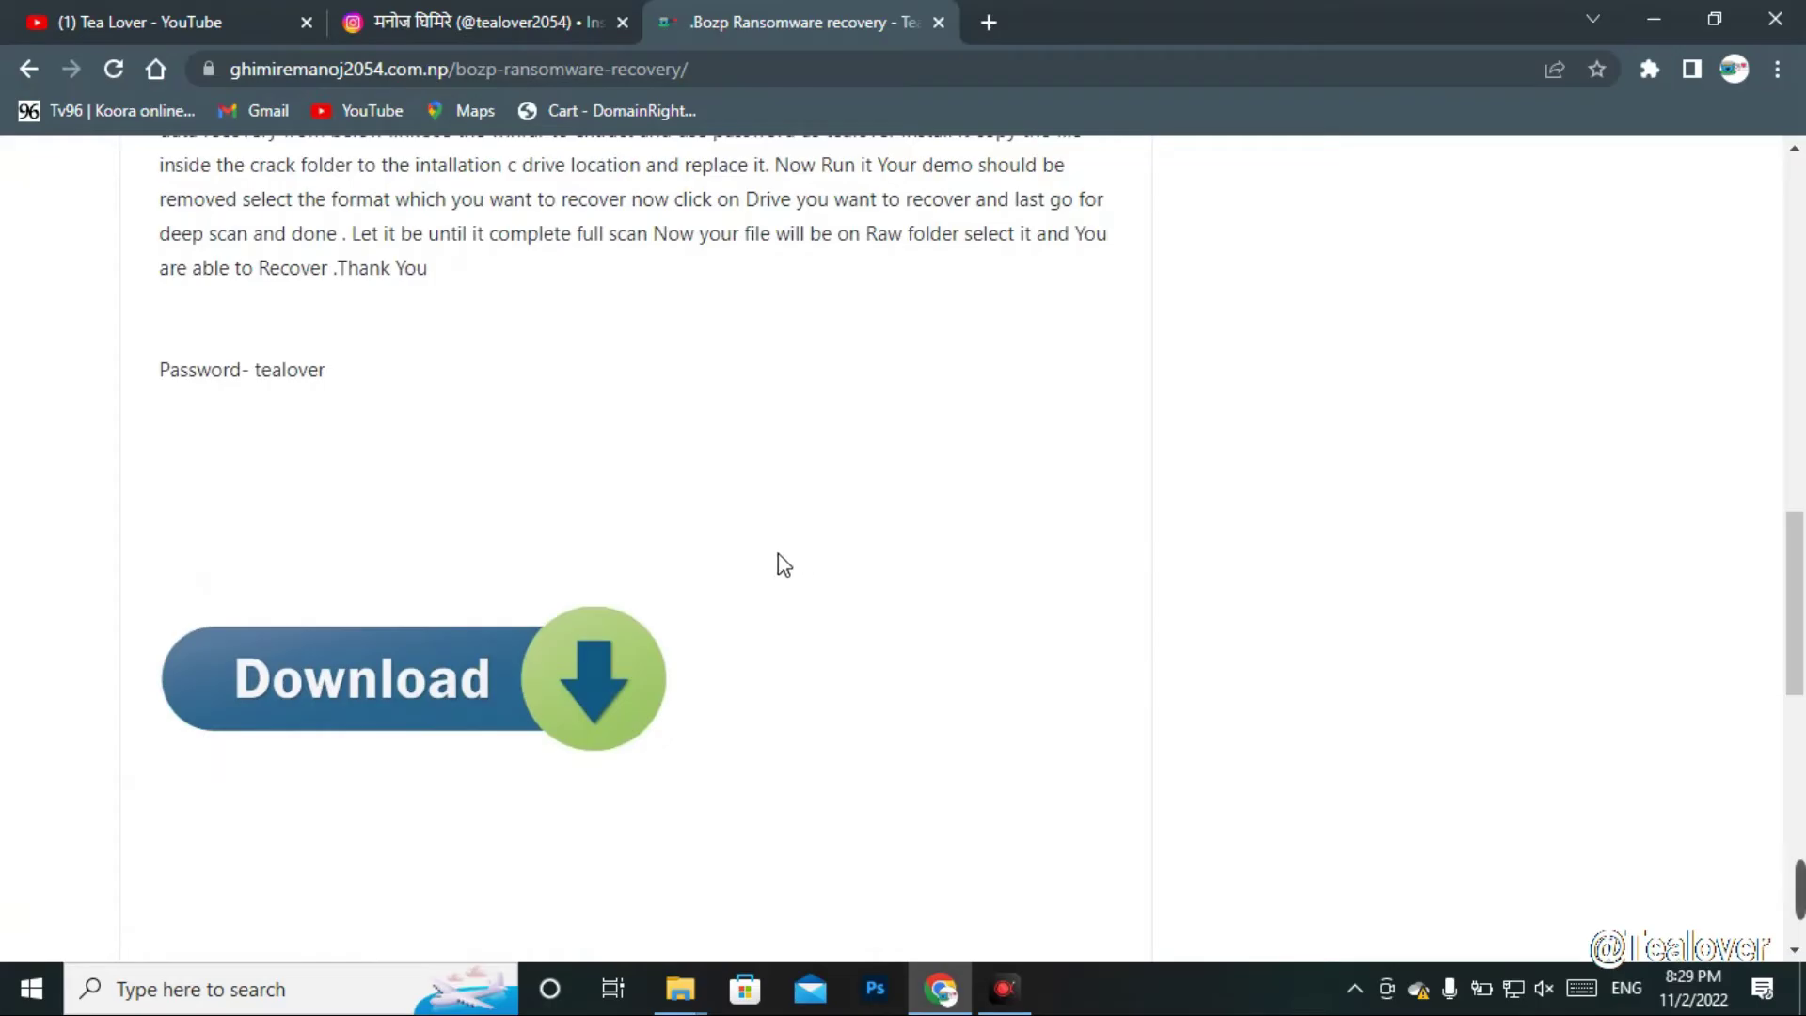
{"action": "left_click", "coordinate": [497, 675]}
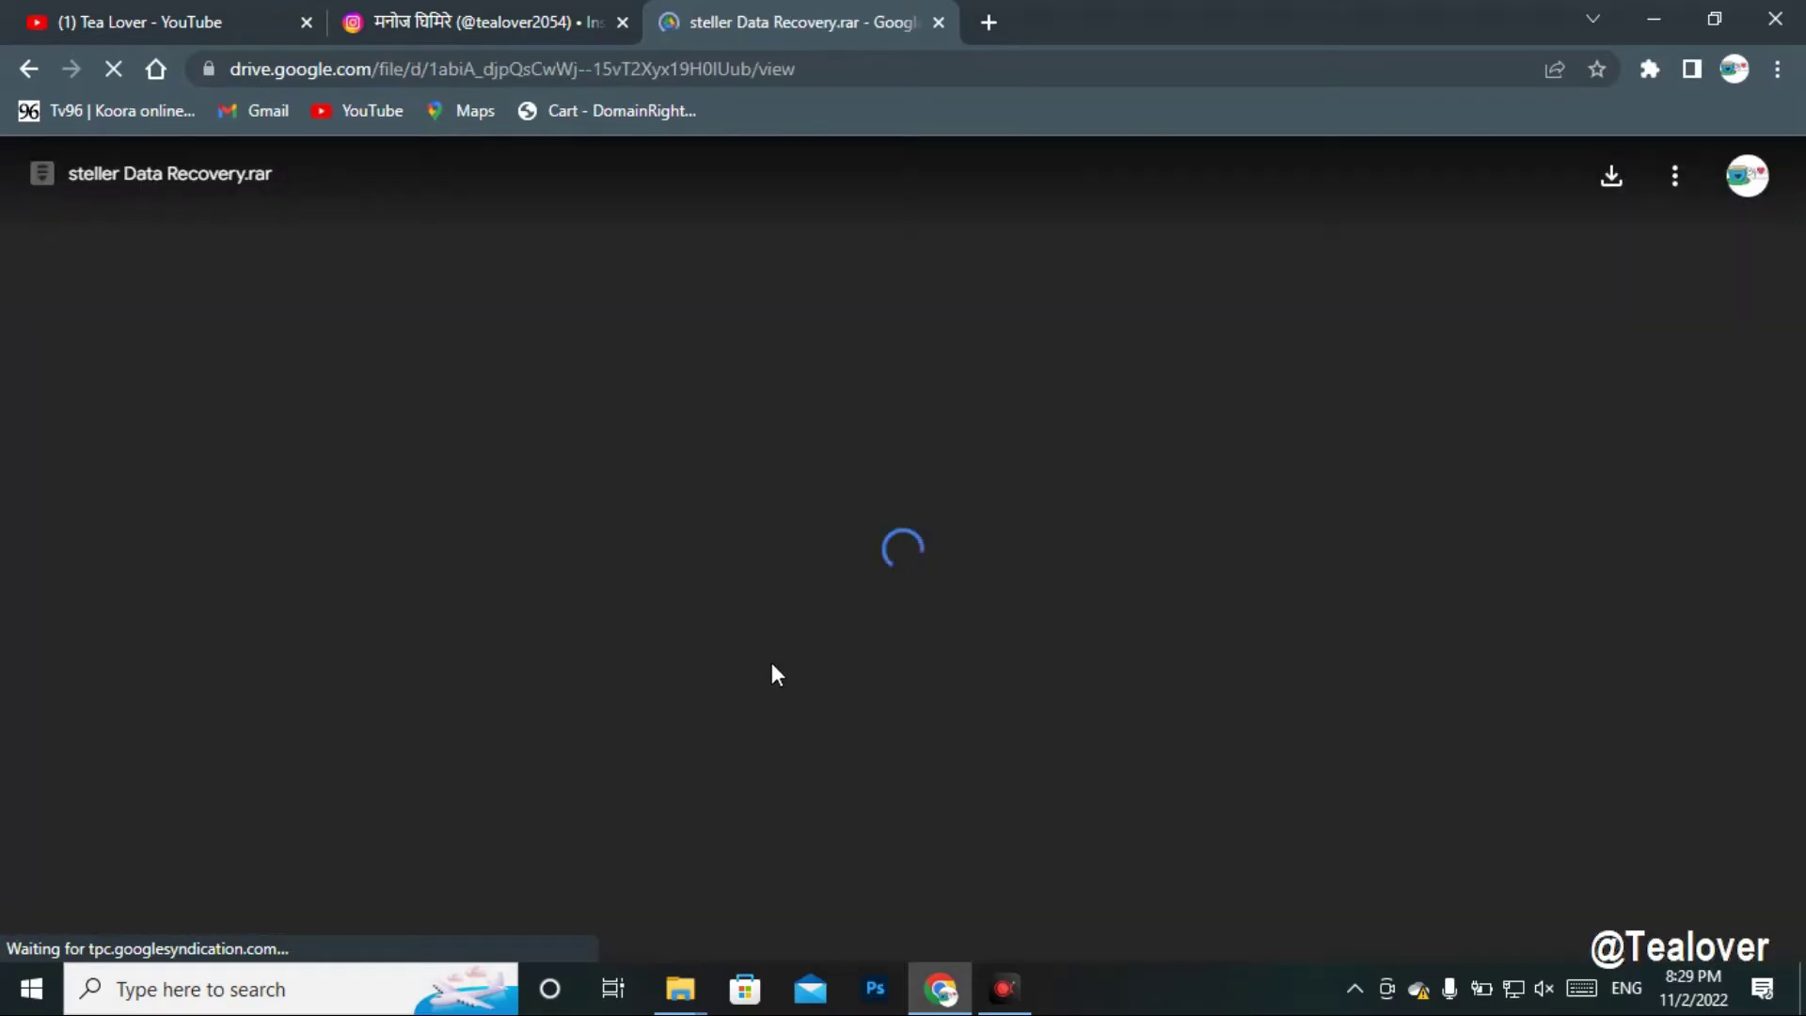
{"action": "double_click", "coordinate": [94, 174]}
{"action": "left_click", "coordinate": [1611, 177]}
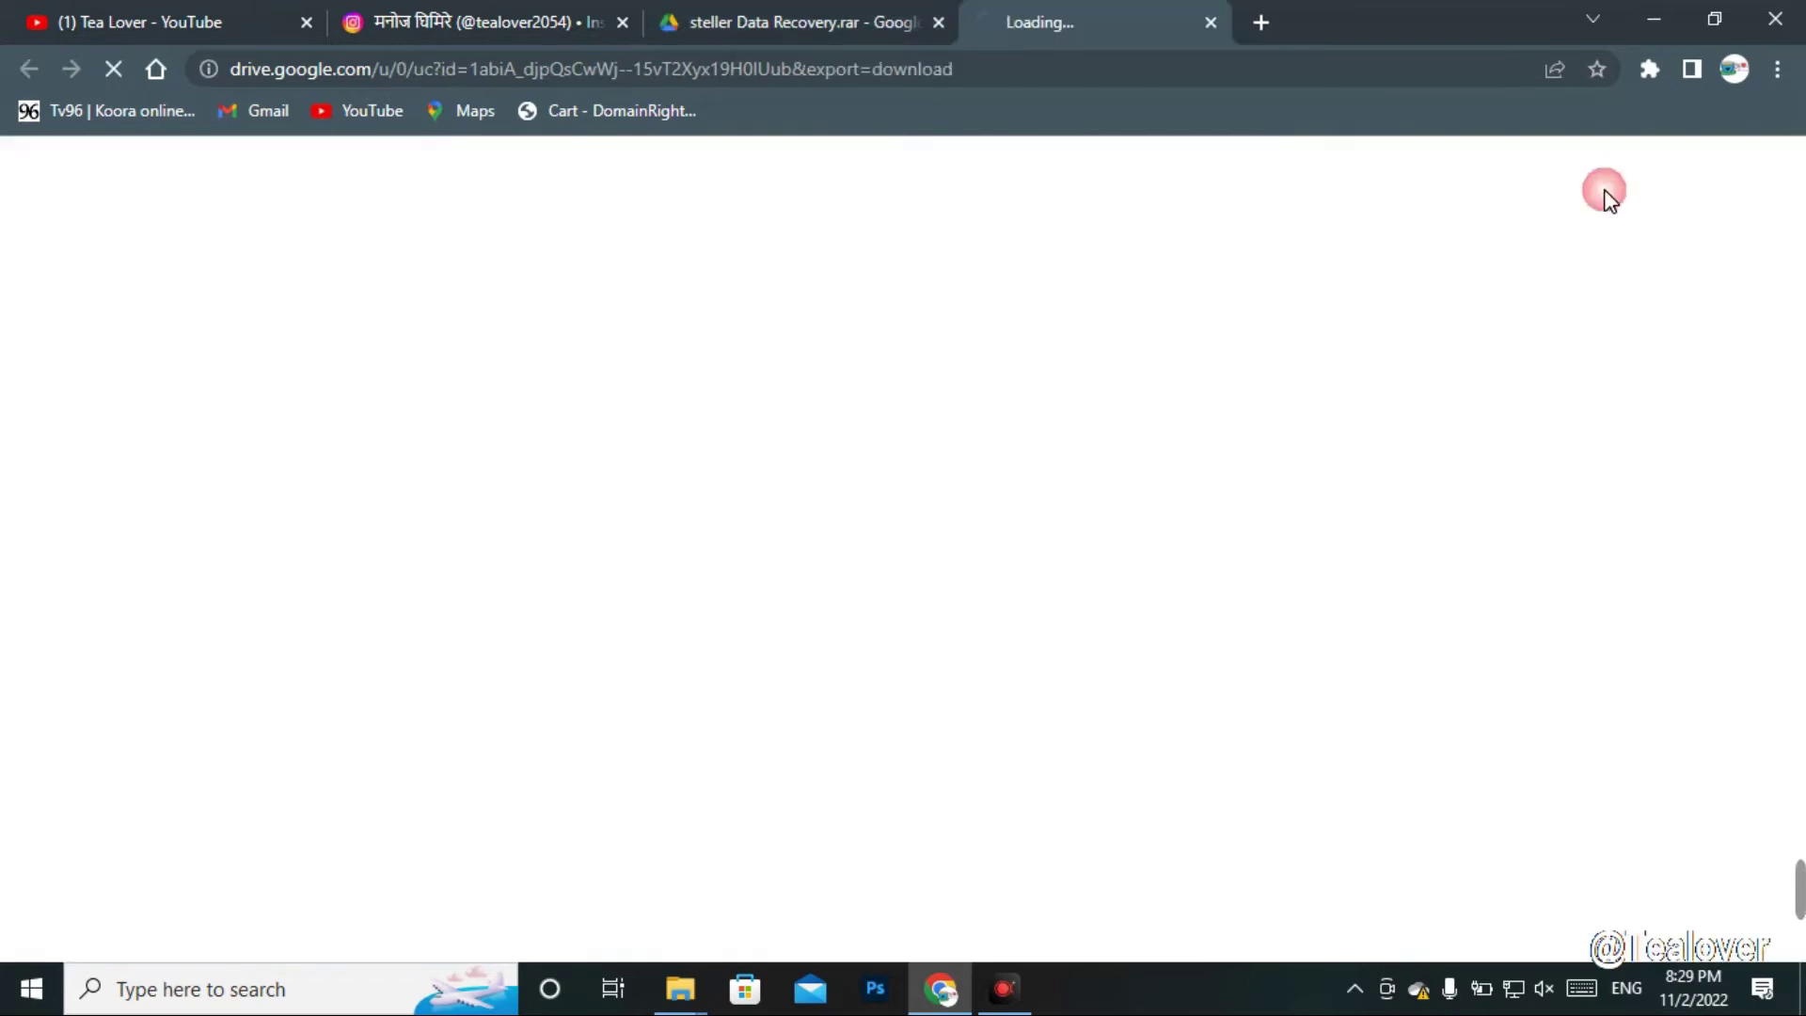
{"action": "left_click", "coordinate": [706, 355]}
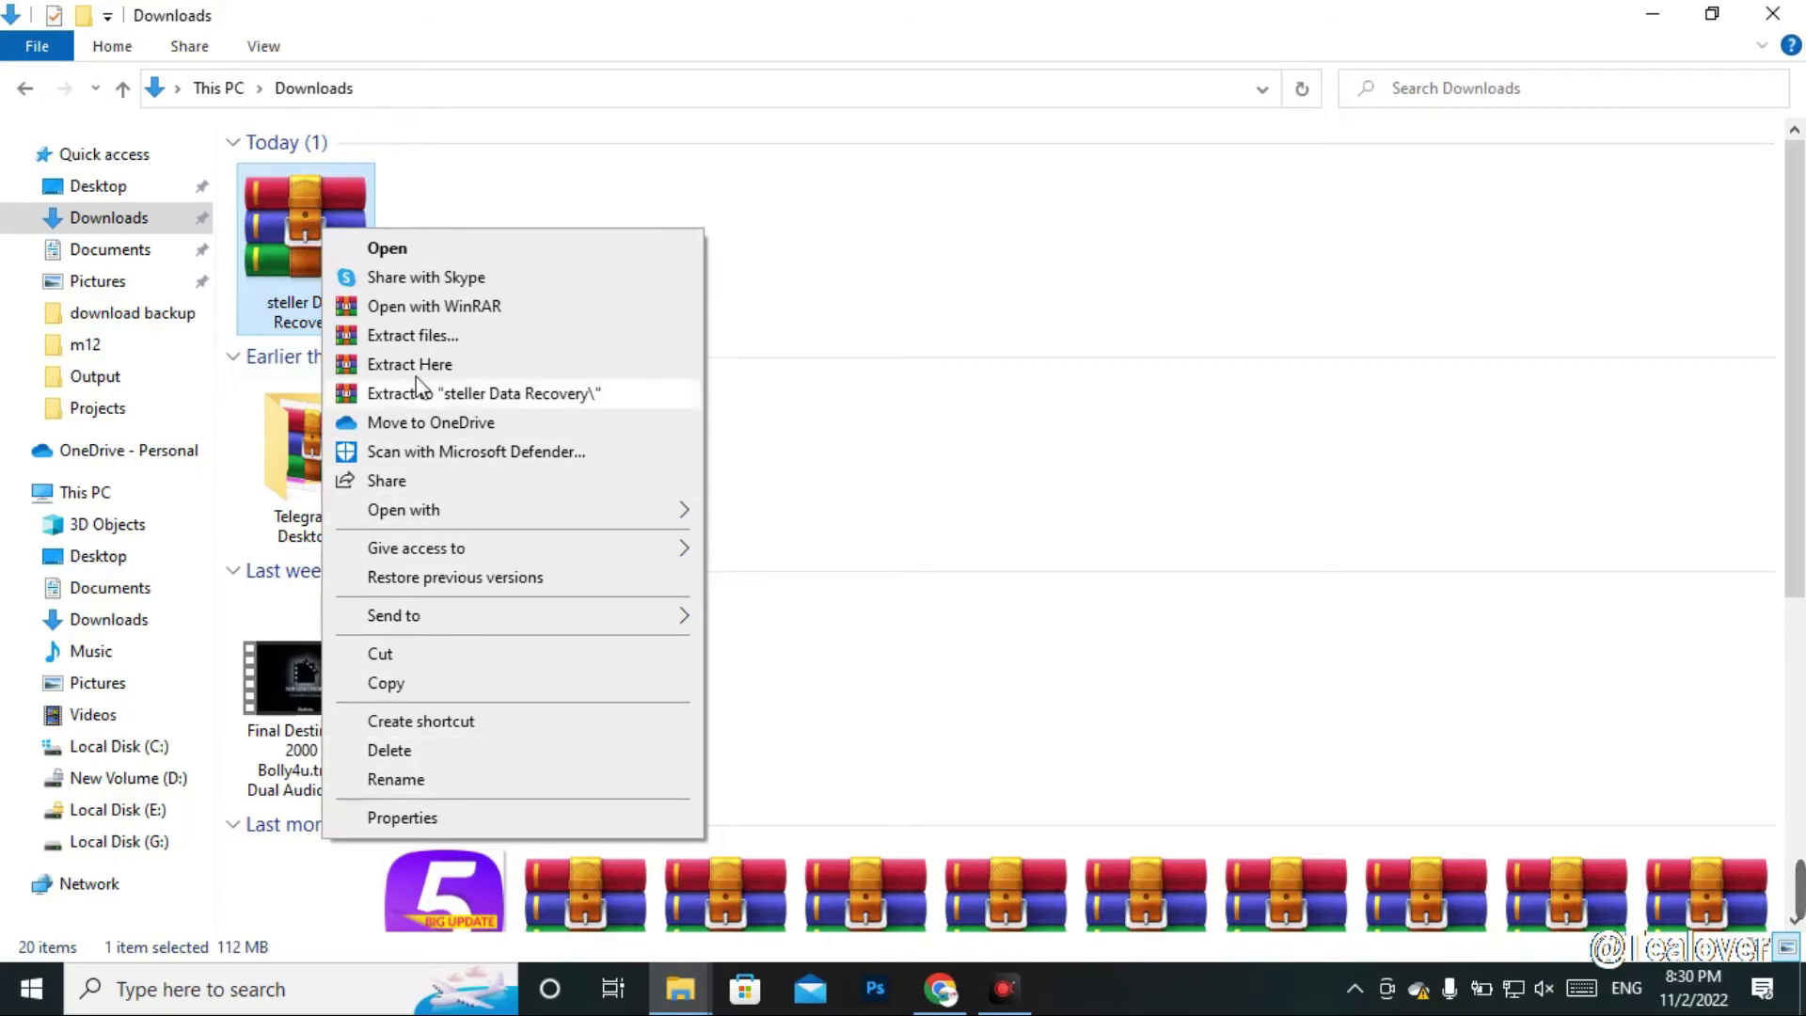
- Extract the steller Data Recovery archive into its own Downloads folder, entering the archive password given on the ransomware recovery page
{"action": "left_click", "coordinate": [414, 348]}
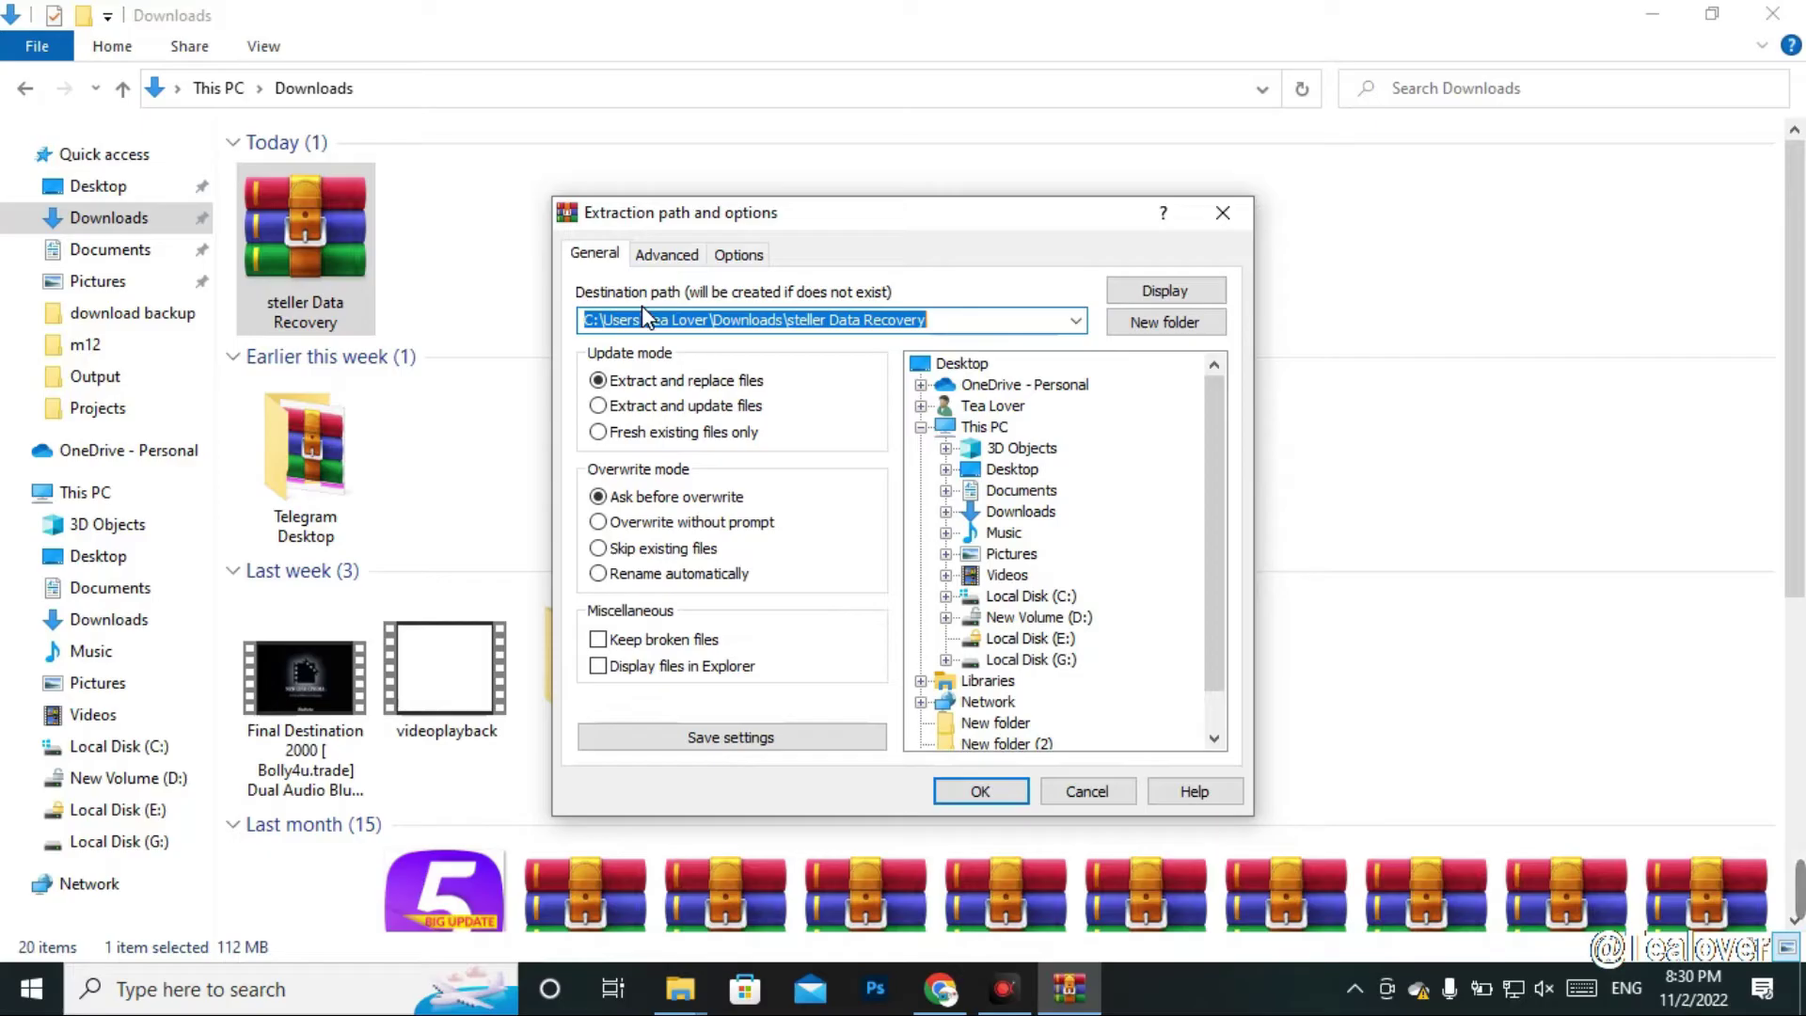
{"action": "left_click", "coordinate": [993, 790]}
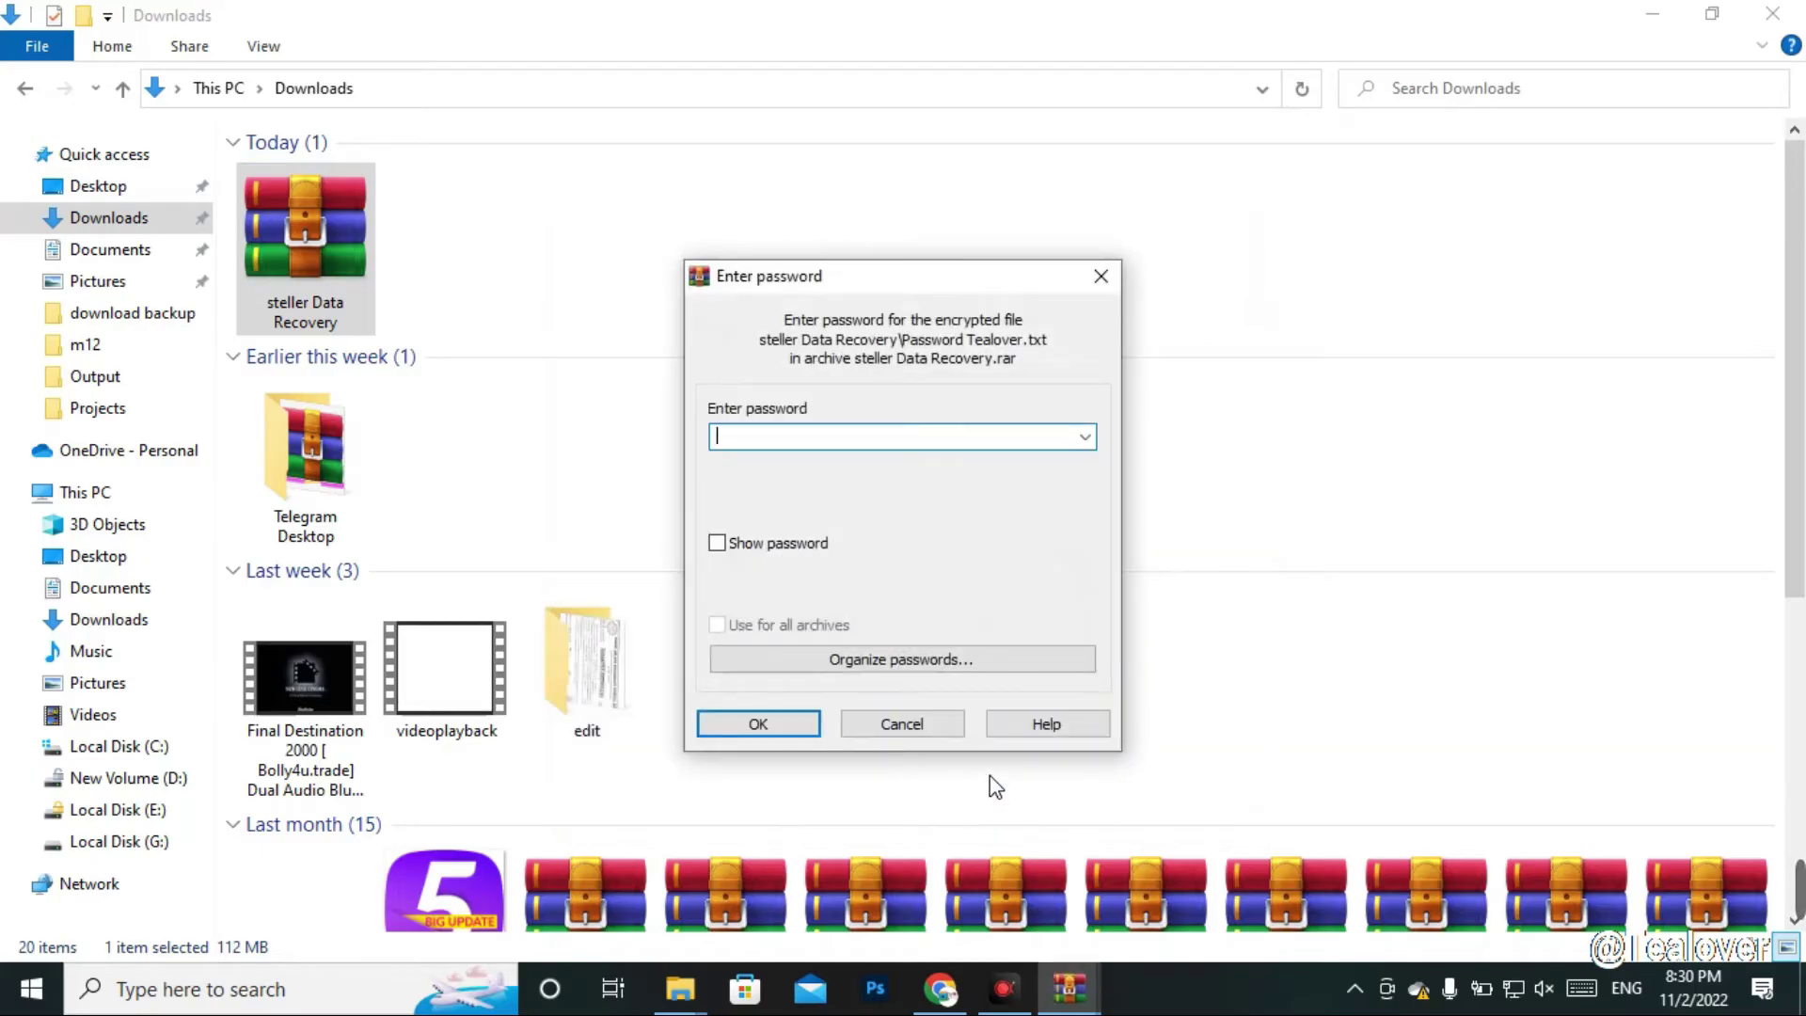
{"action": "type", "text": "tealover"}
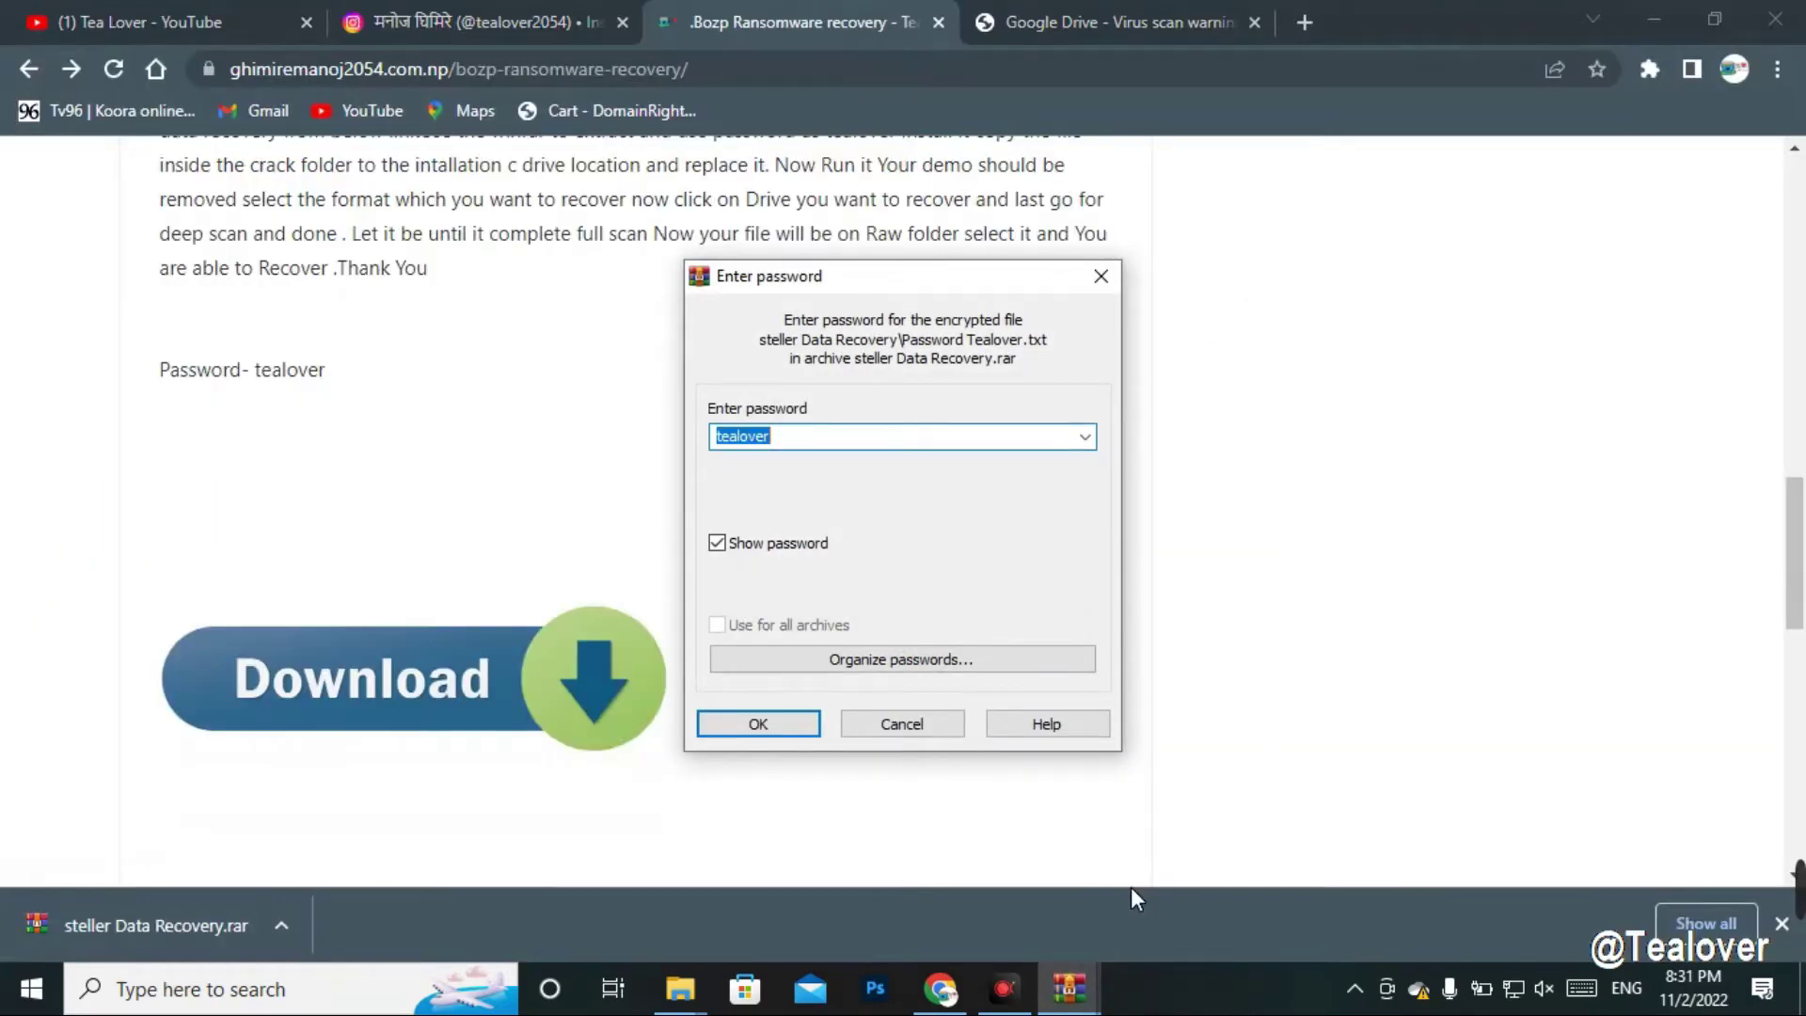
{"action": "left_click_drag", "start_coordinate": [256, 371], "coordinate": [337, 381]}
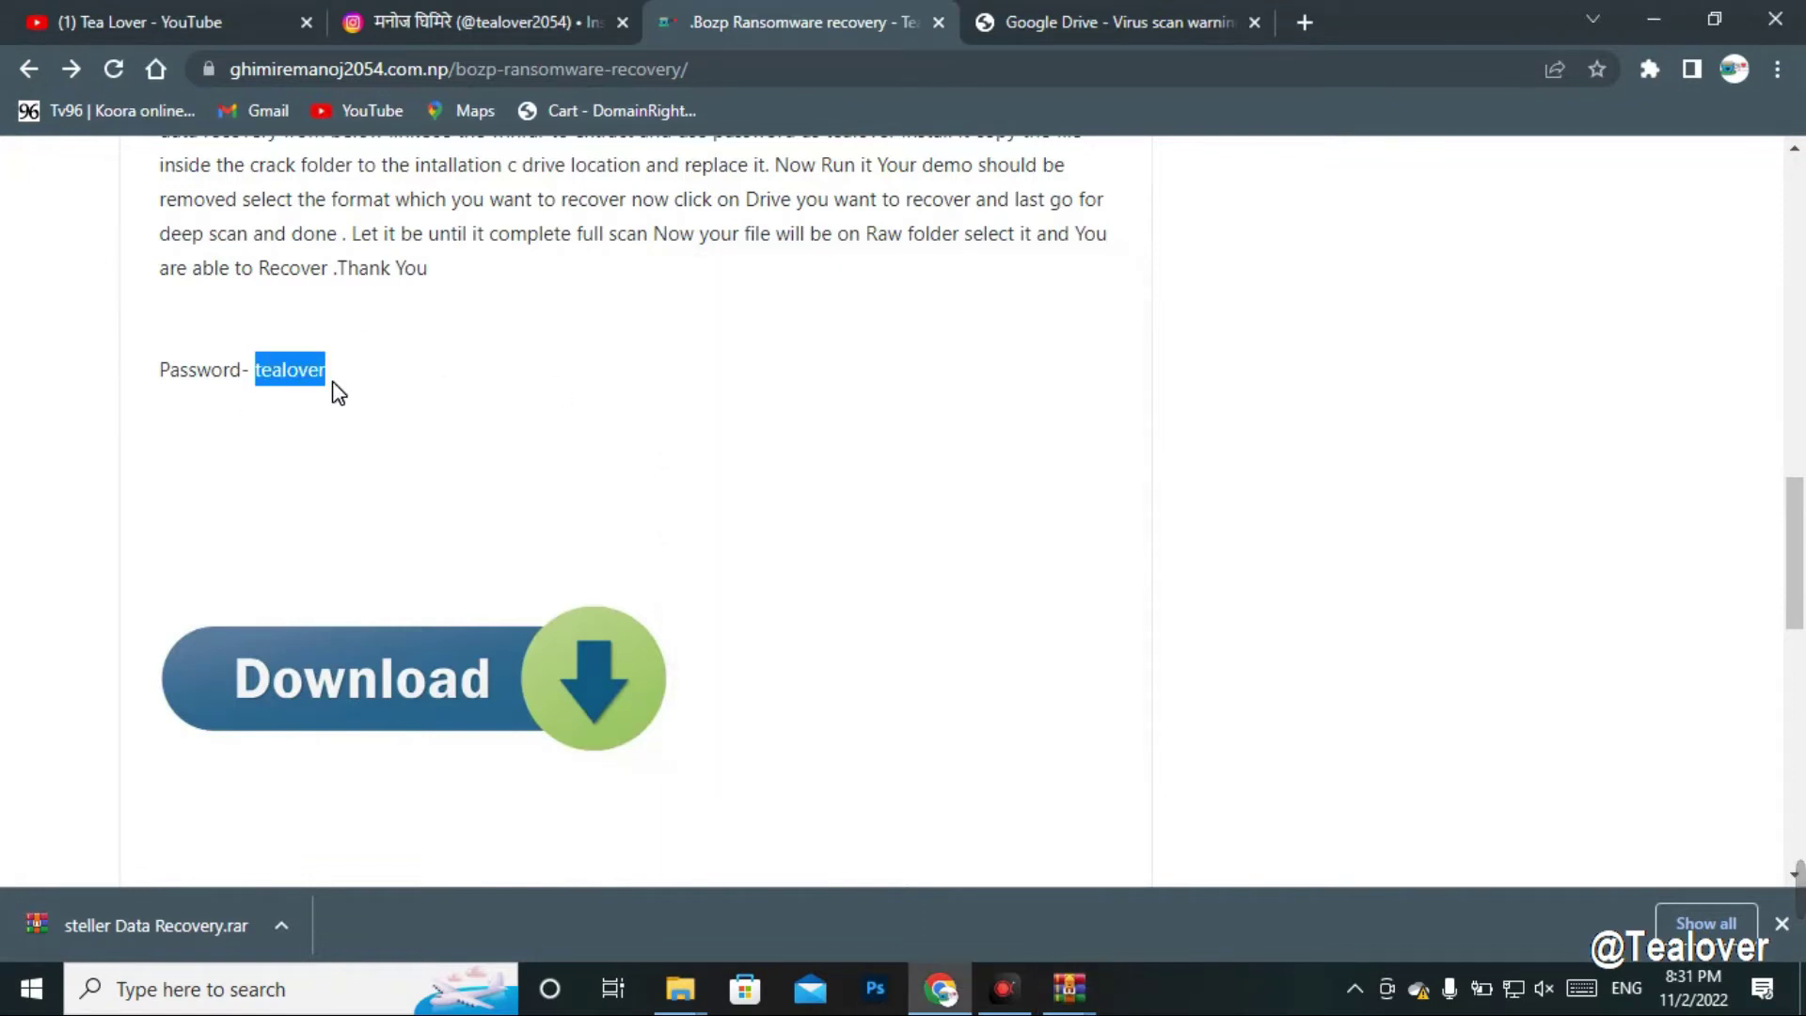
{"action": "left_click_drag", "start_coordinate": [158, 369], "coordinate": [408, 386]}
{"action": "left_click", "coordinate": [405, 381]}
{"action": "mouse_move", "coordinate": [1070, 988]}
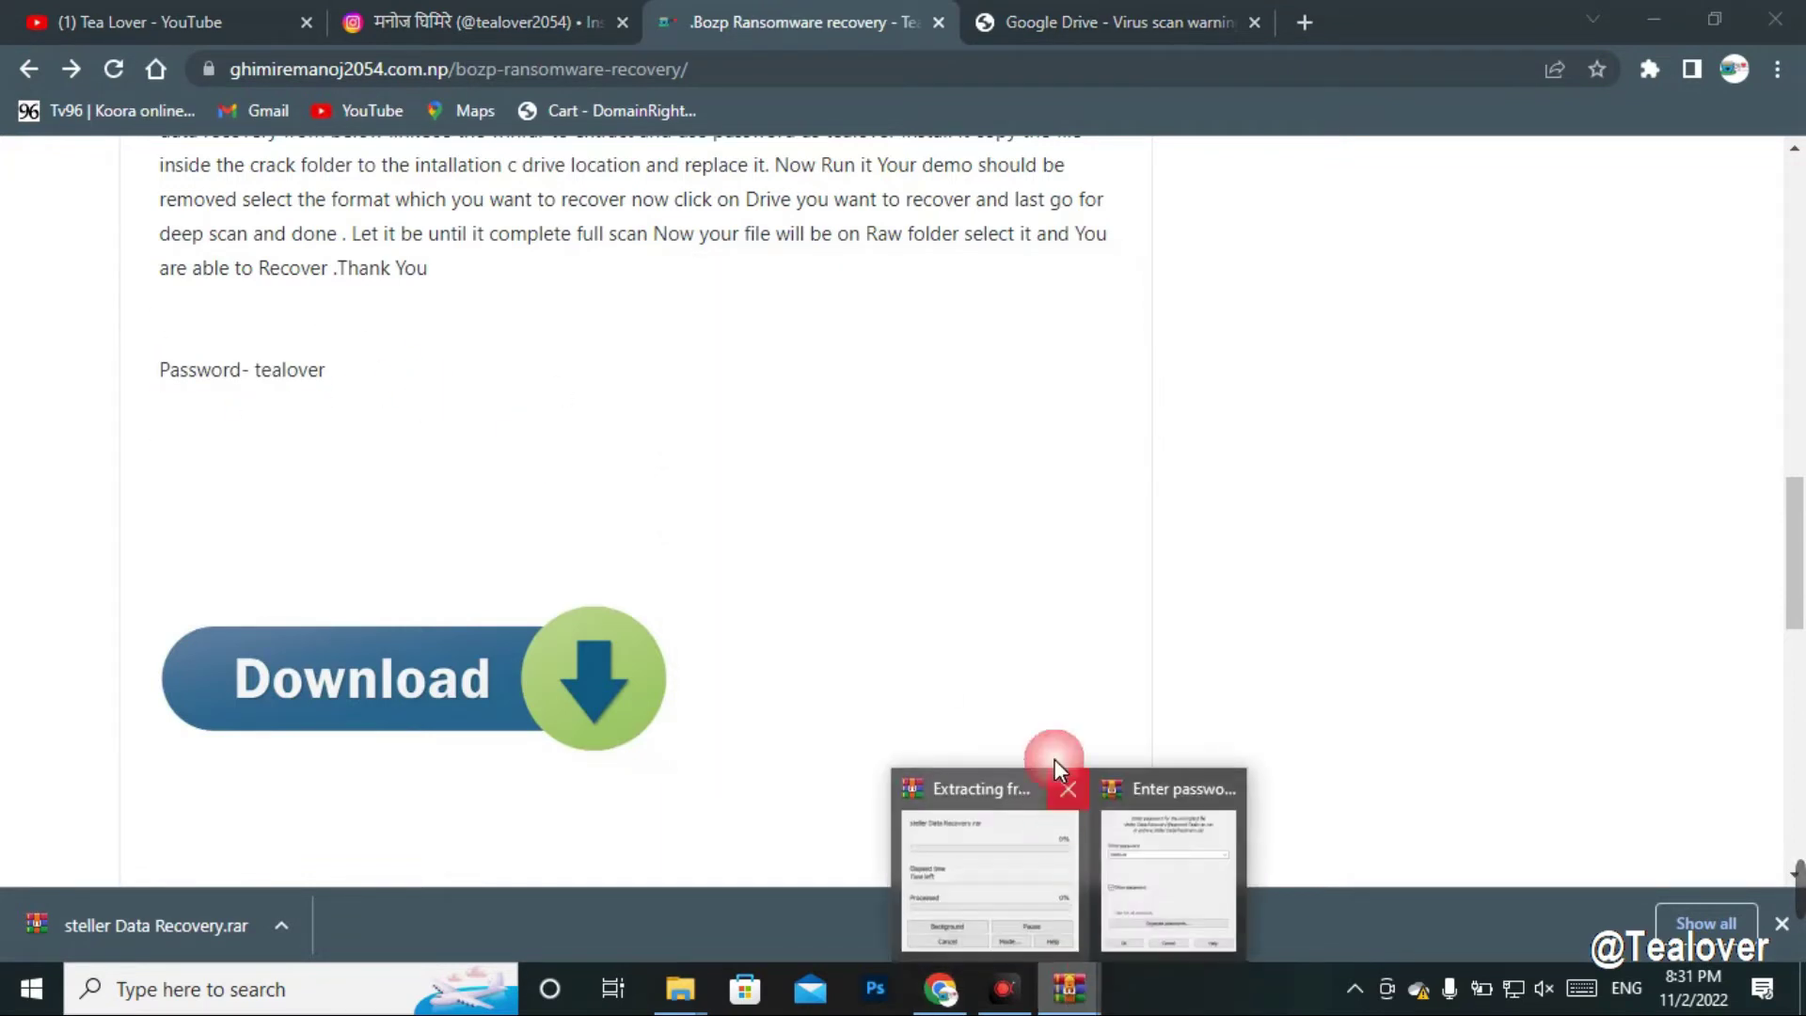
{"action": "left_click", "coordinate": [1146, 884]}
{"action": "left_click", "coordinate": [785, 724]}
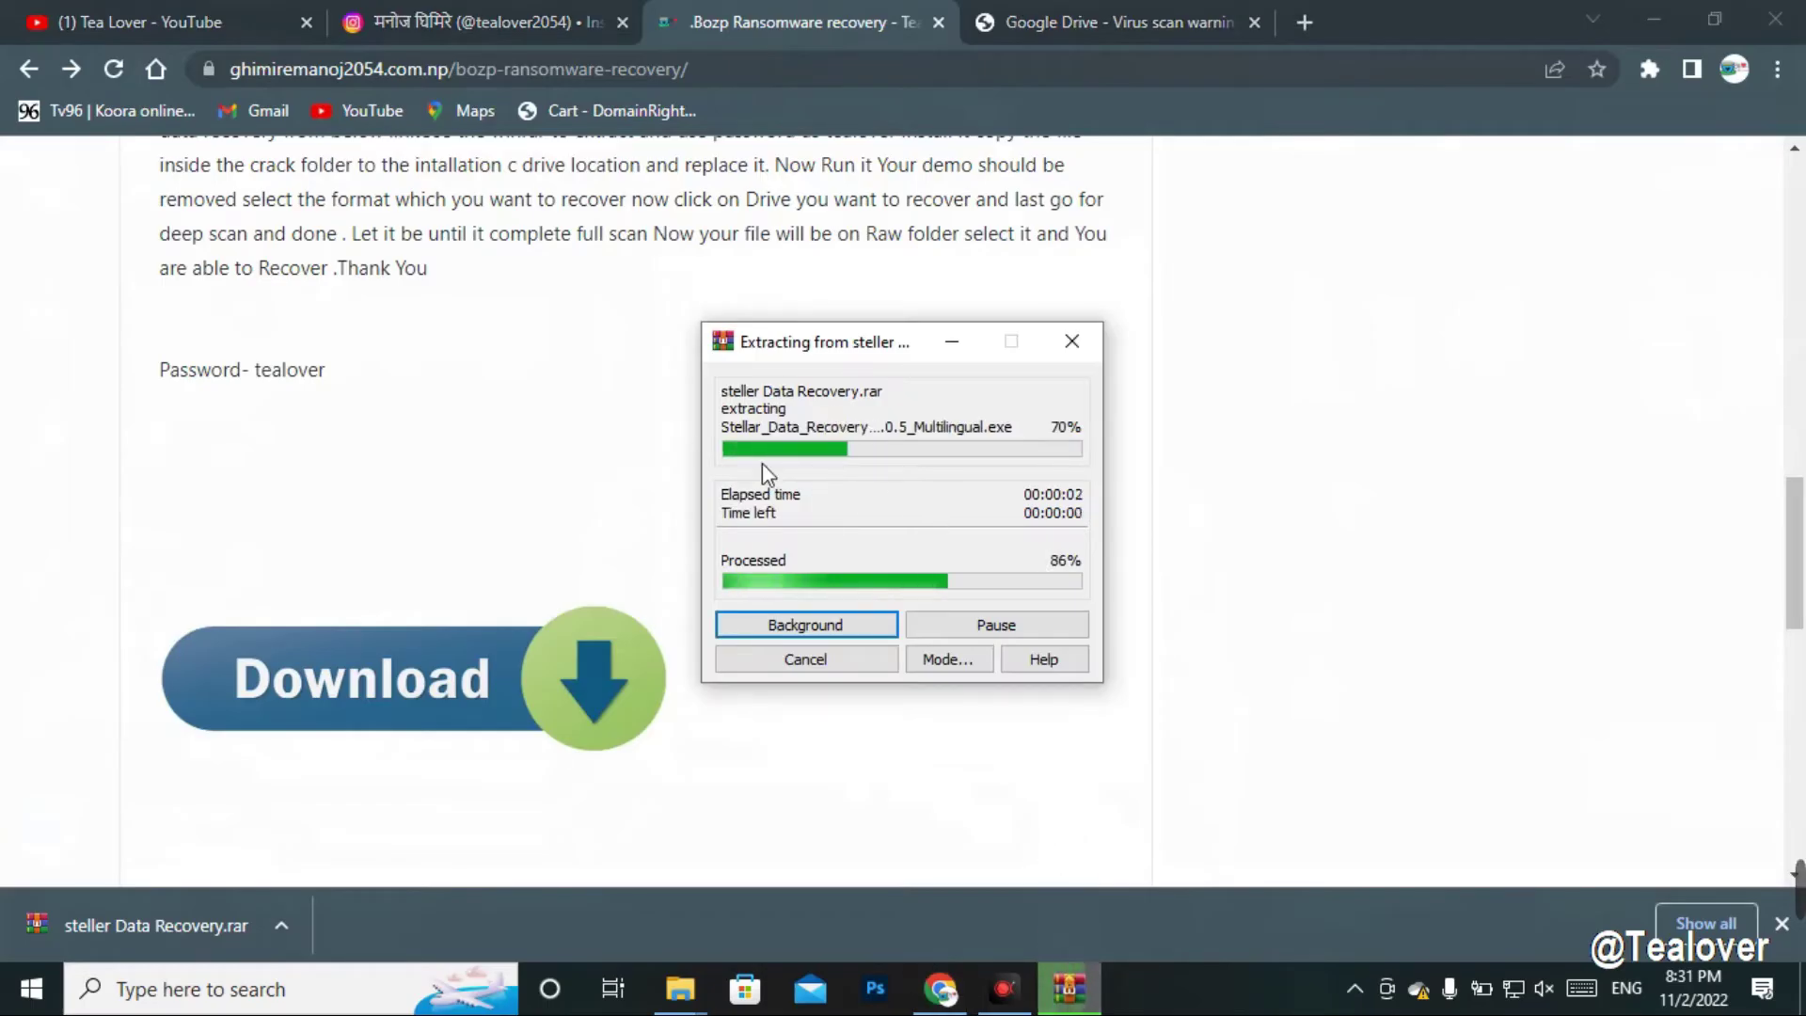
- Run the Stellar_Data_Recovery_Professional_9.0.0.5 installer from the extracted folder with English as the setup language
{"action": "left_click", "coordinate": [1654, 18]}
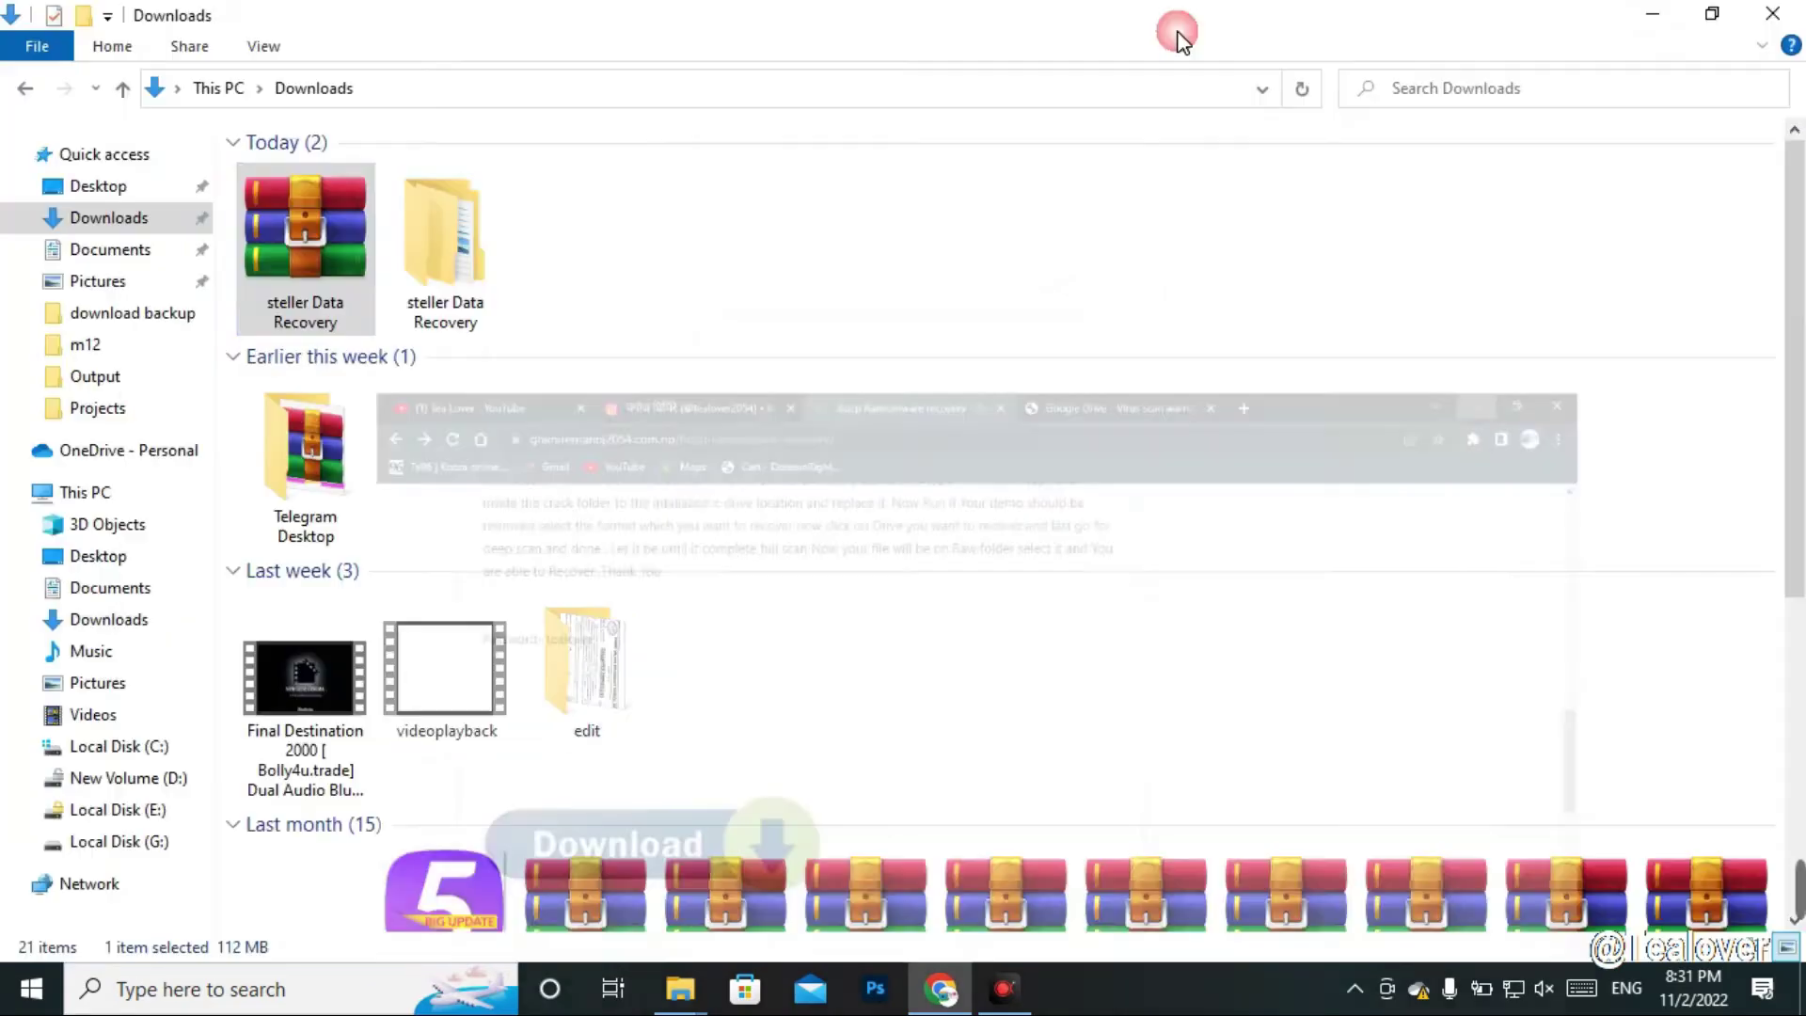
{"action": "double_click", "coordinate": [406, 286]}
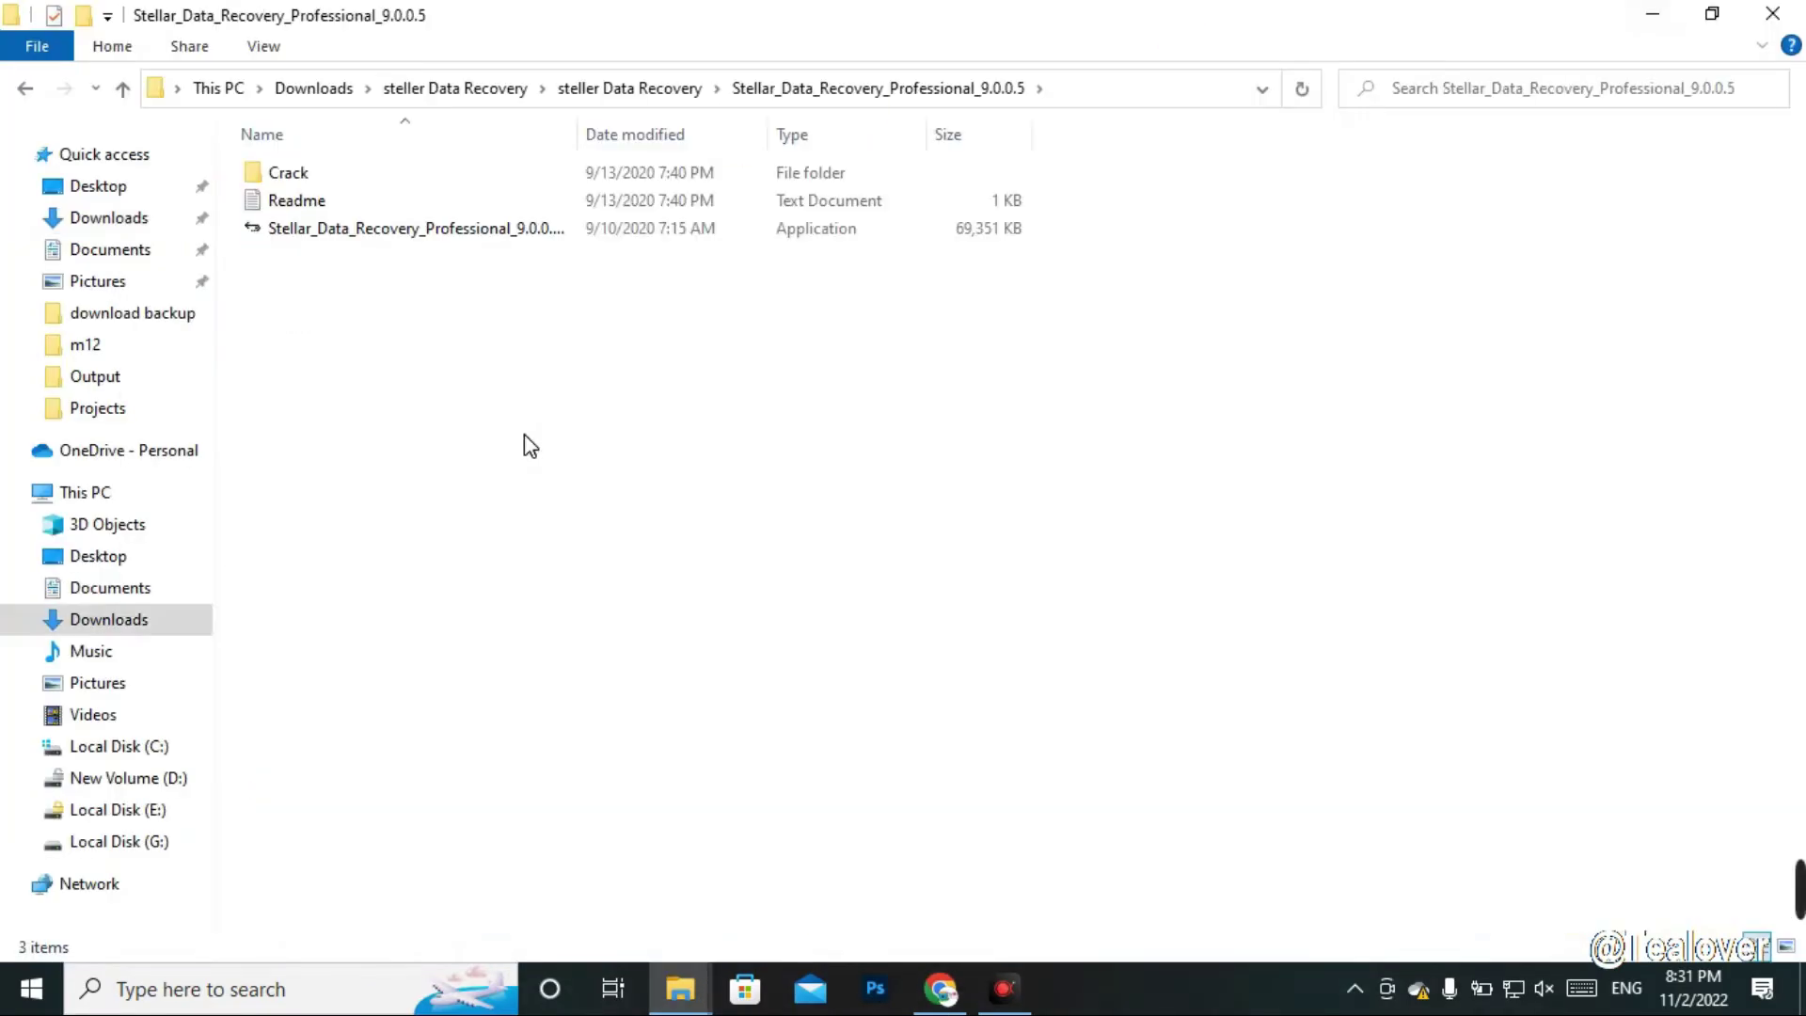
{"action": "double_click", "coordinate": [408, 240]}
{"action": "left_click", "coordinate": [839, 503]}
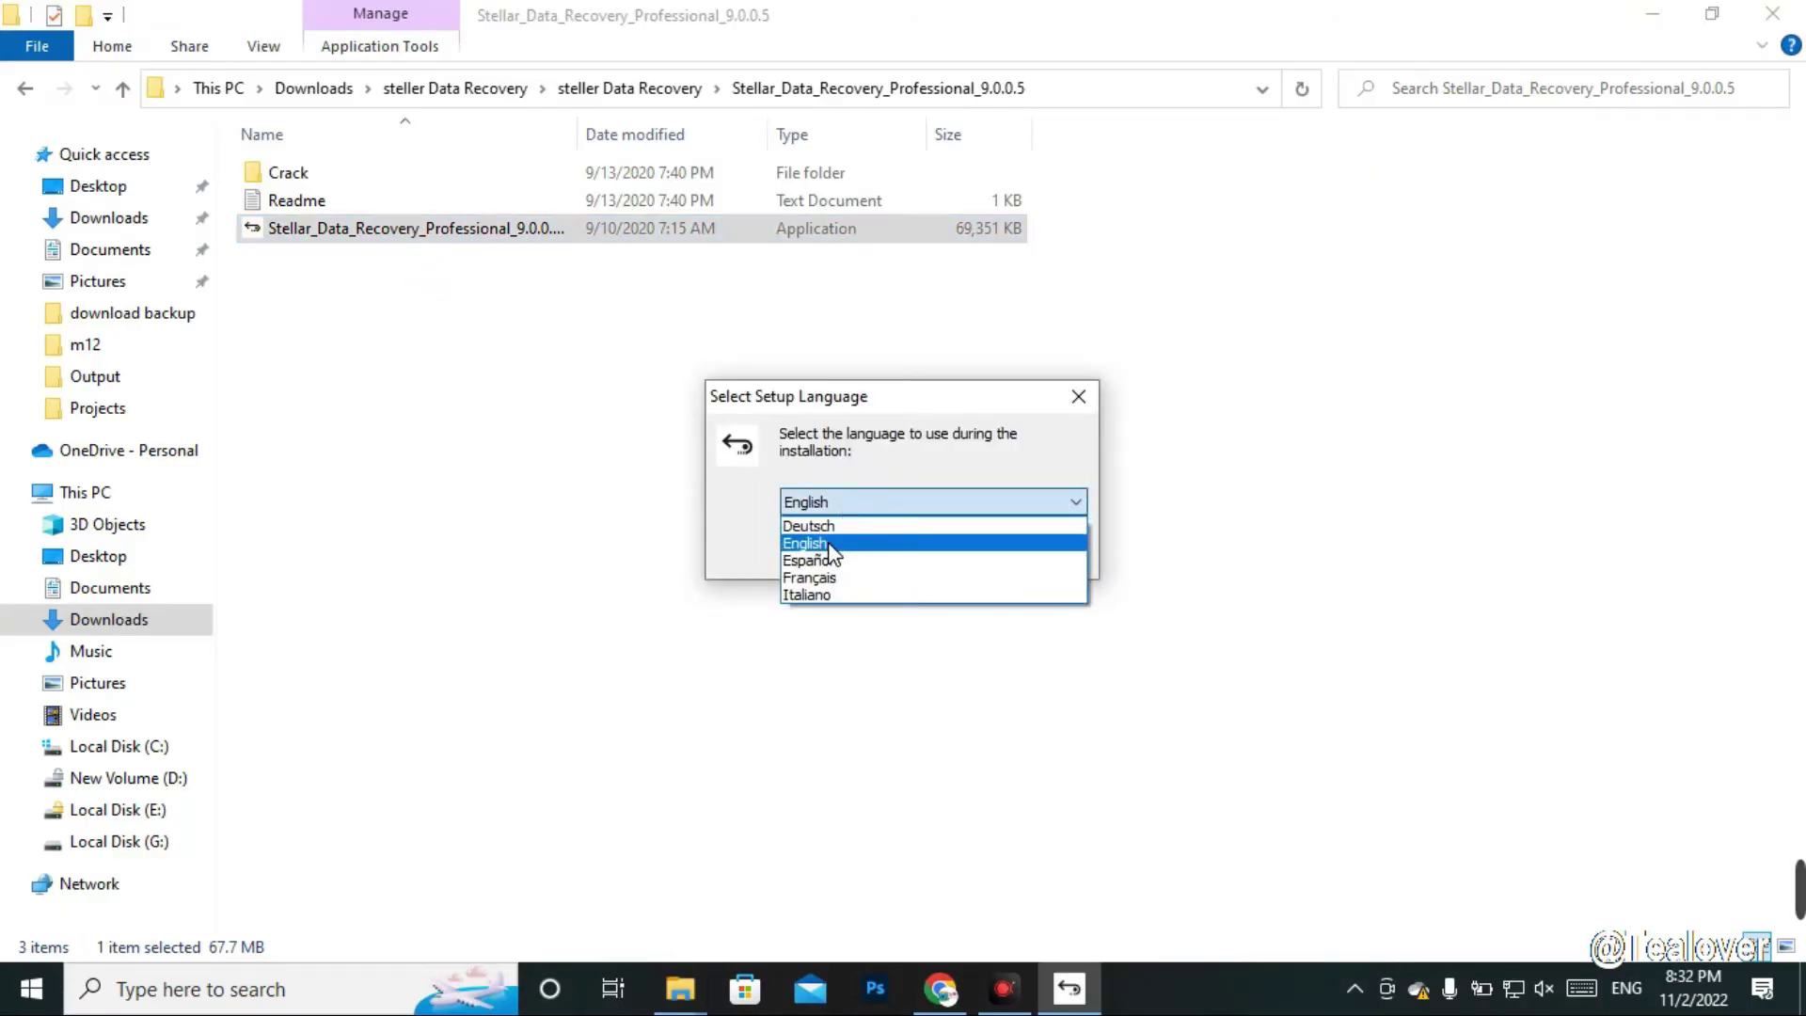
{"action": "left_click", "coordinate": [829, 544]}
{"action": "left_click", "coordinate": [927, 549]}
- Accept the license, install to C:\Program Files\Stellar Data Recovery, and finish without launching the program, dismissing the installation web page
{"action": "left_click", "coordinate": [635, 840]}
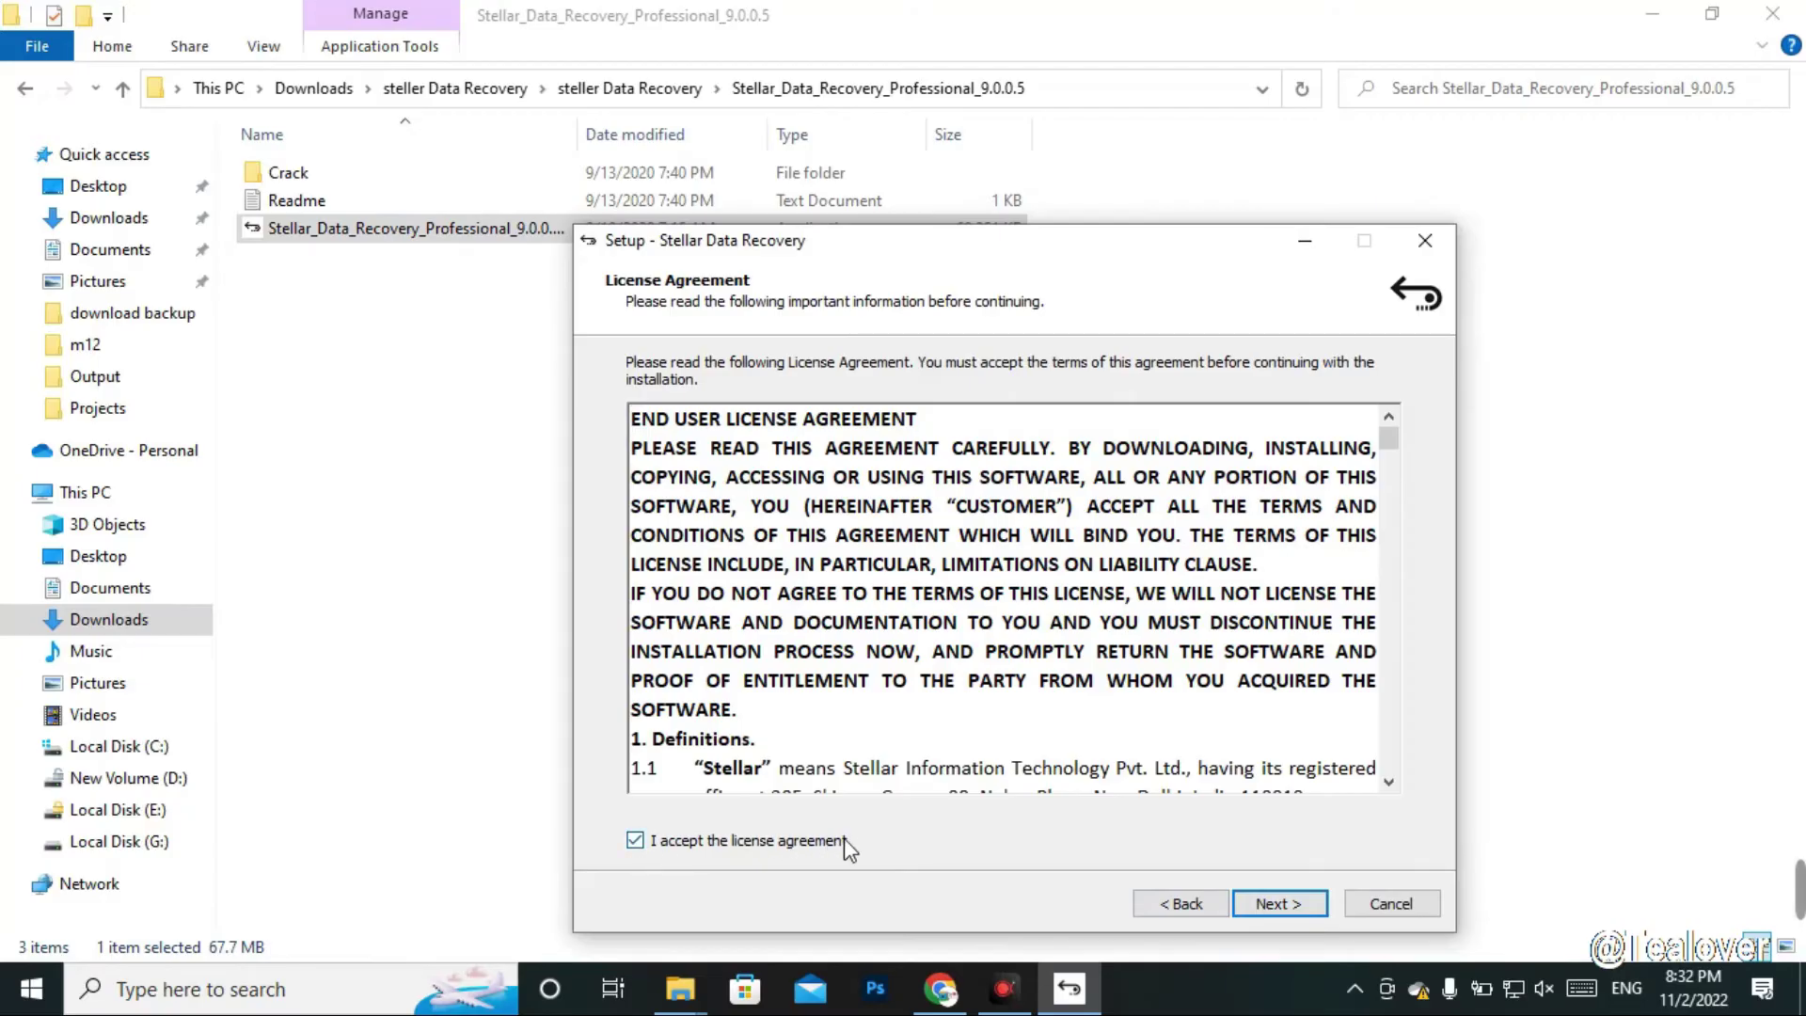
{"action": "left_click", "coordinate": [1299, 911]}
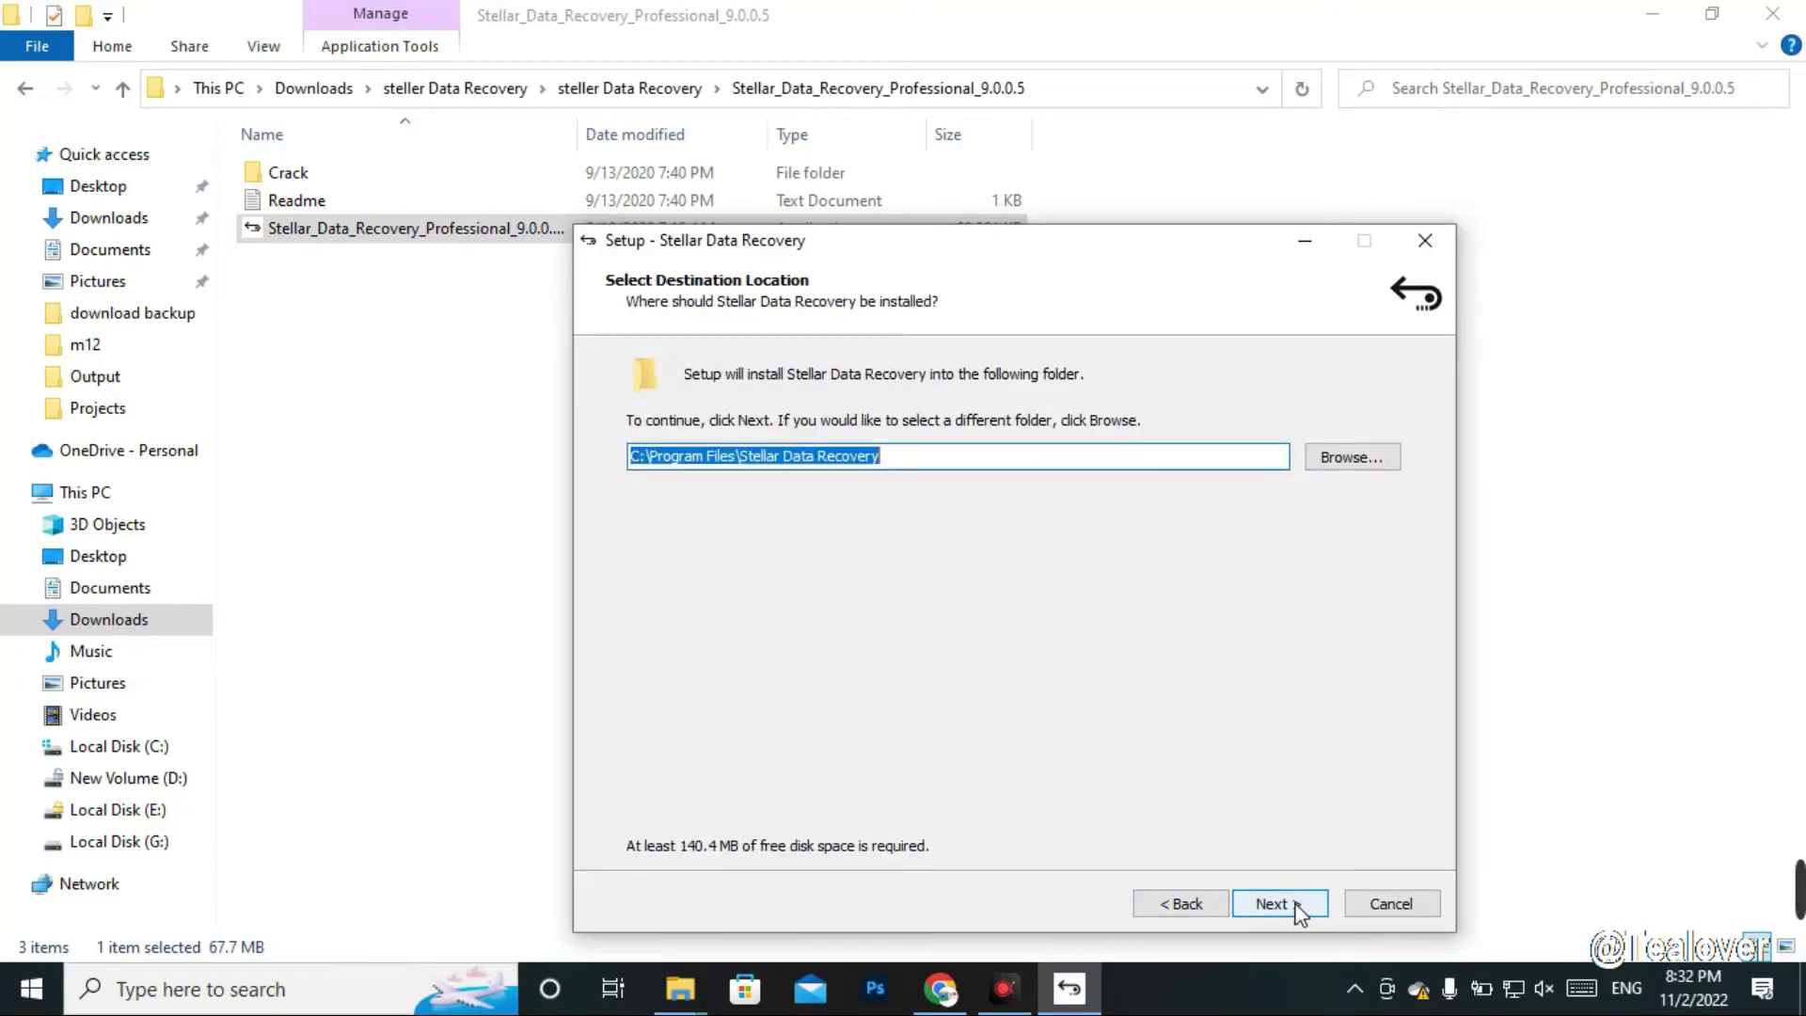
{"action": "left_click", "coordinate": [1296, 906]}
{"action": "left_click", "coordinate": [1294, 905]}
{"action": "left_click", "coordinate": [1293, 904]}
{"action": "left_click", "coordinate": [1291, 902]}
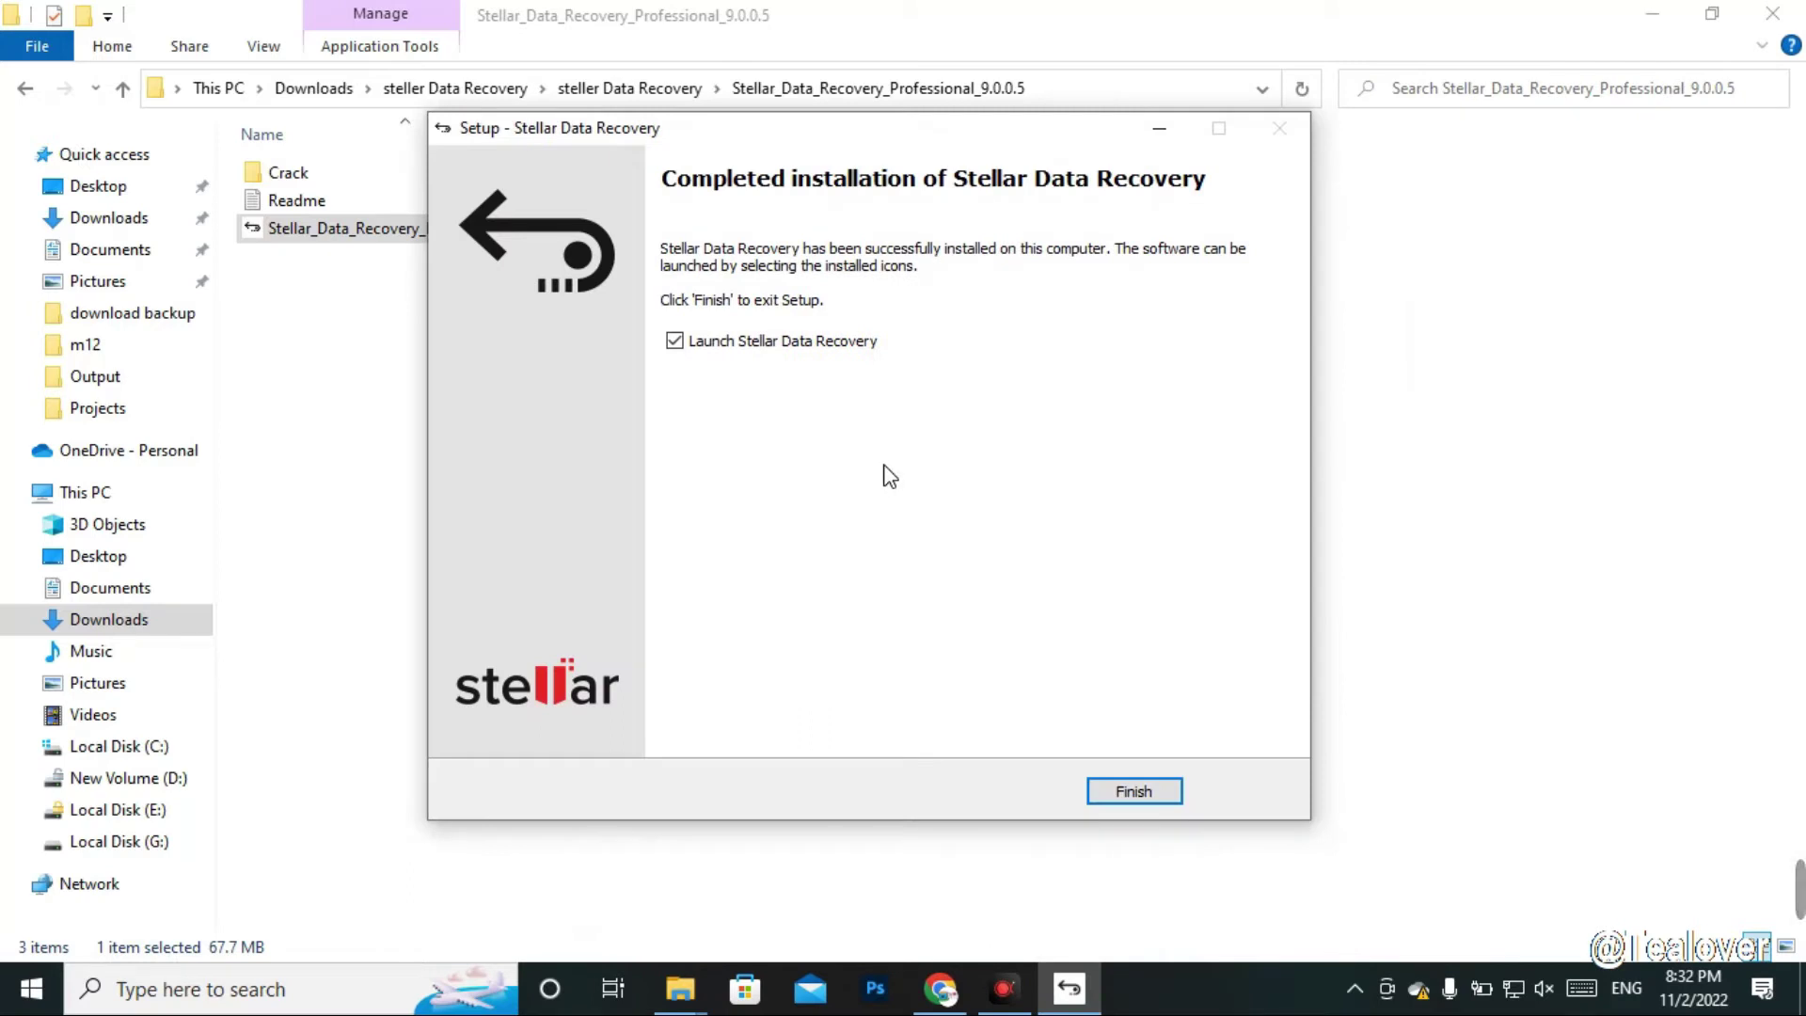
{"action": "left_click", "coordinate": [675, 343]}
{"action": "left_click", "coordinate": [1133, 792]}
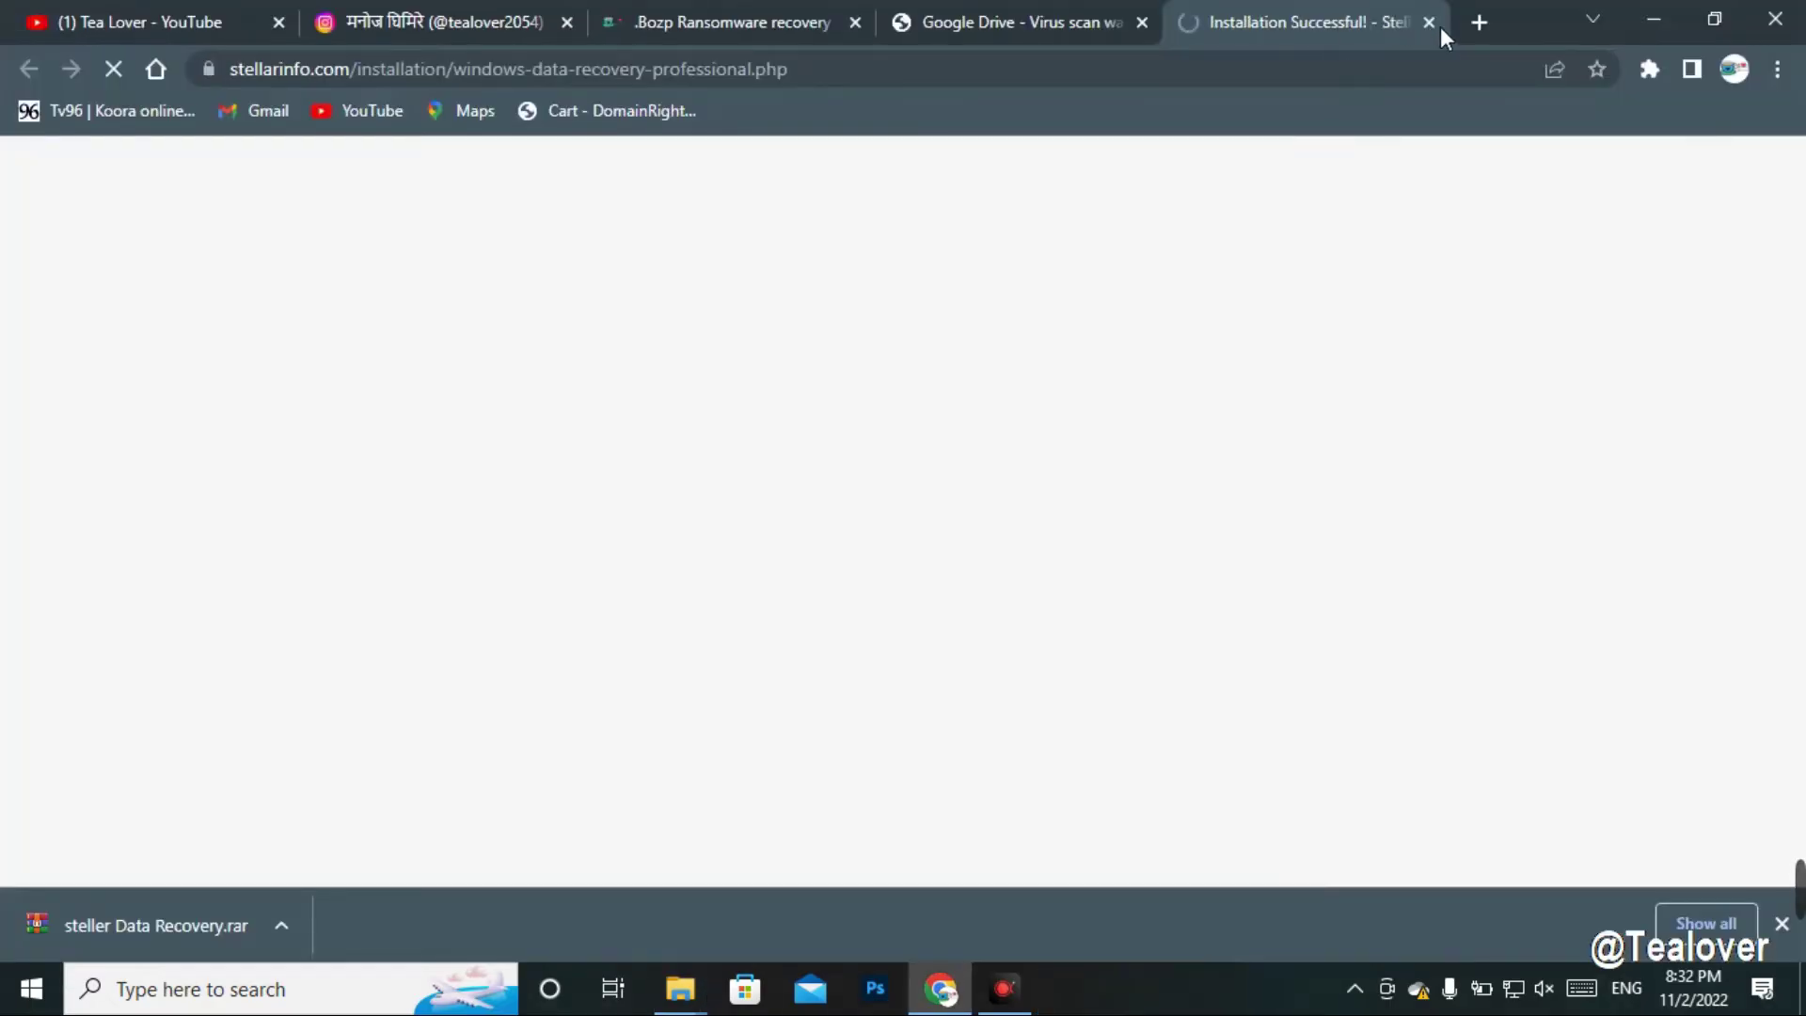
{"action": "left_click", "coordinate": [1429, 21]}
{"action": "left_click", "coordinate": [1653, 17]}
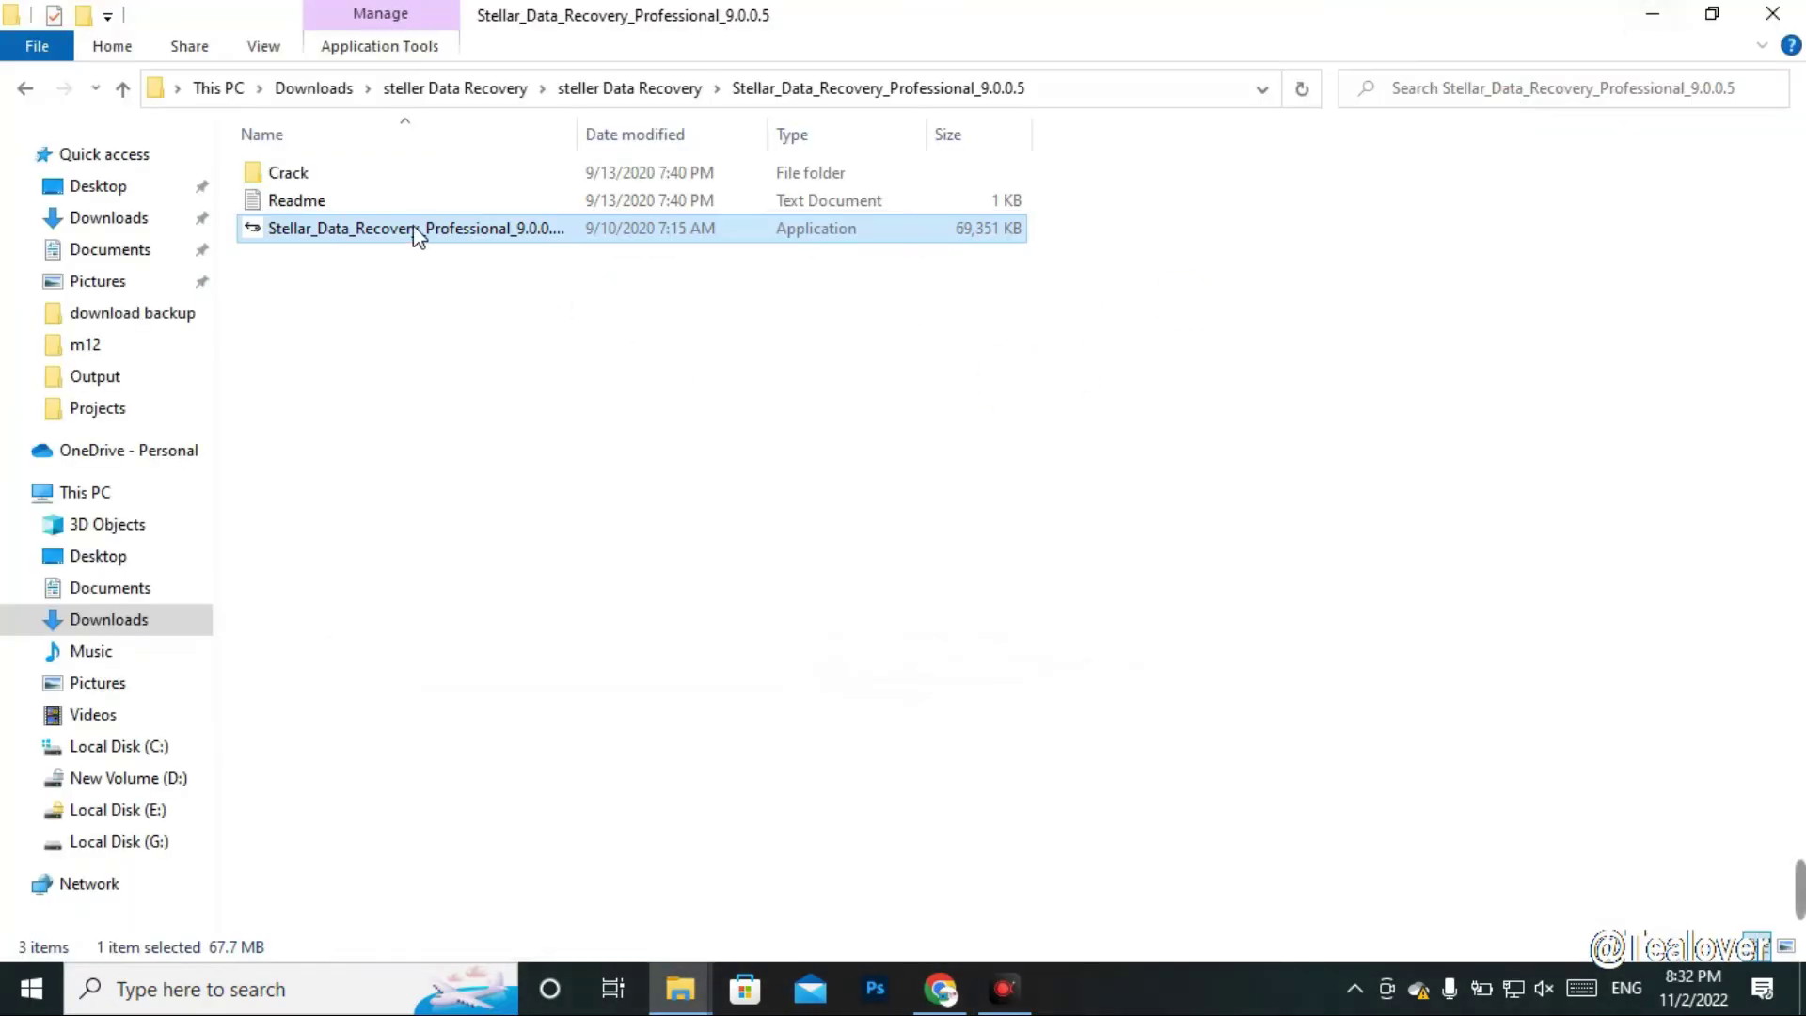
- Copy the StellarDataRecovery application from the Crack\x64\DR folder into its parent x64 folder
{"action": "double_click", "coordinate": [391, 181]}
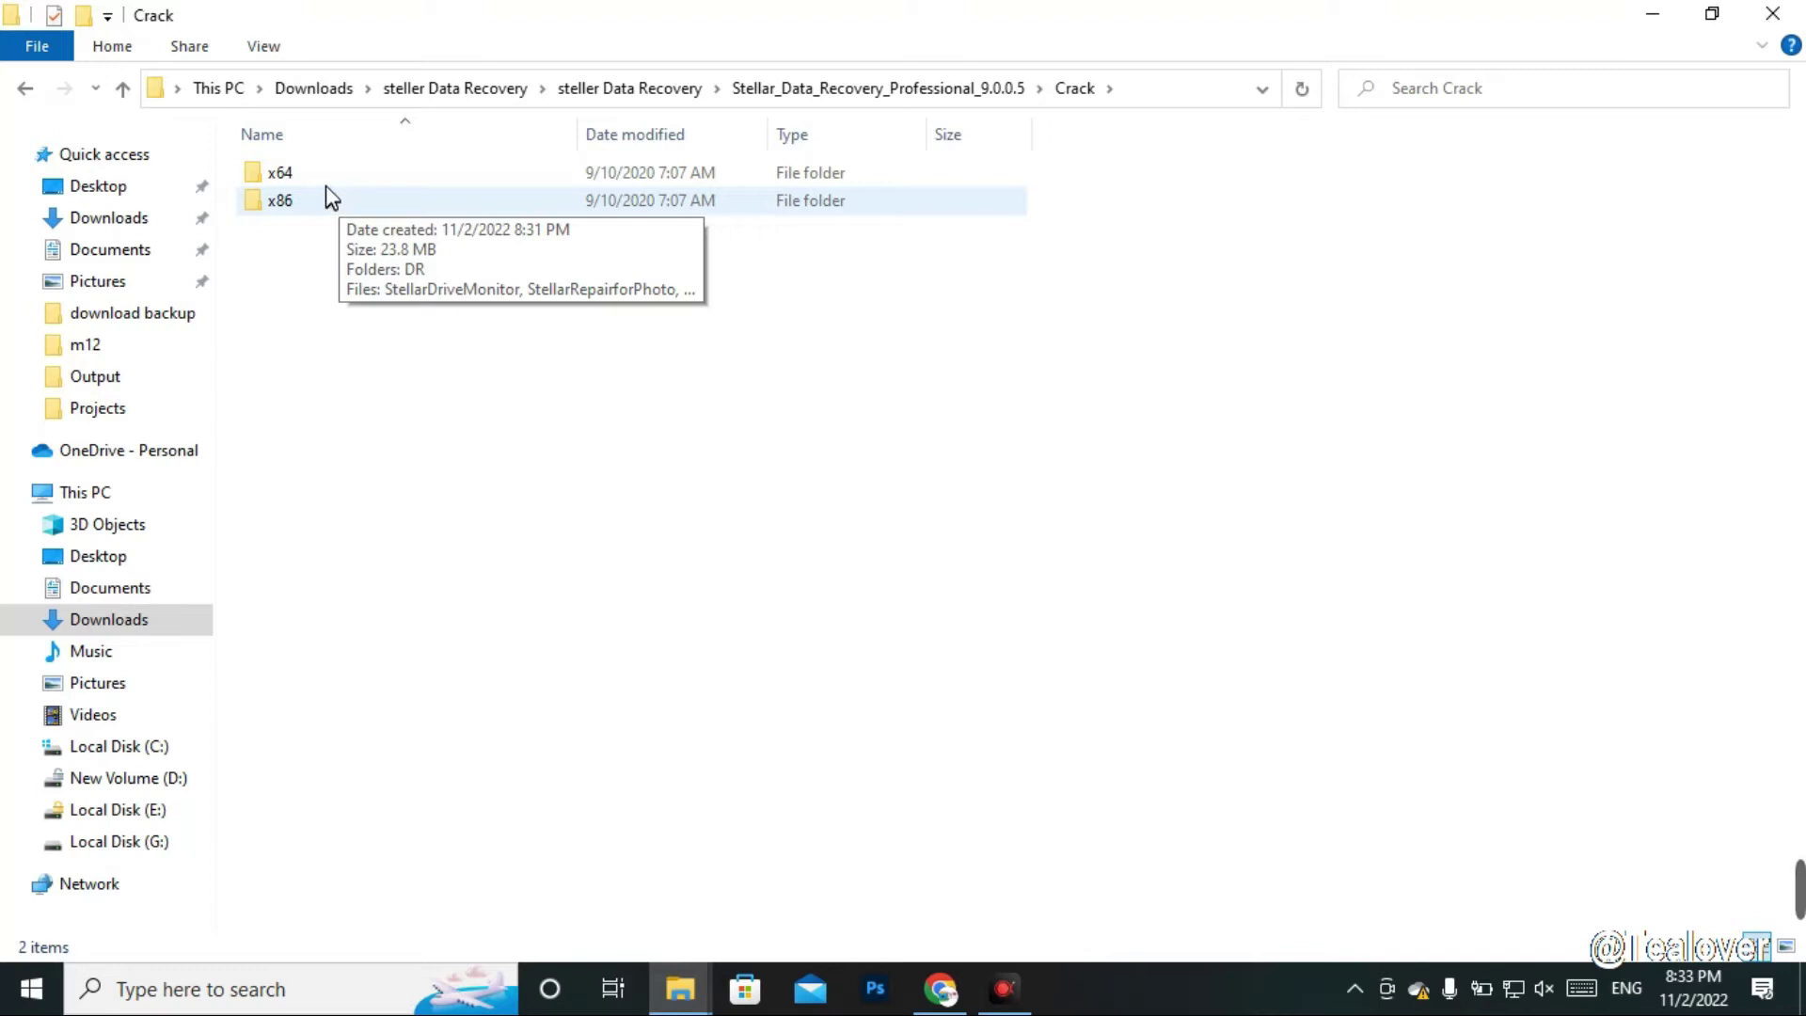
{"action": "double_click", "coordinate": [288, 173]}
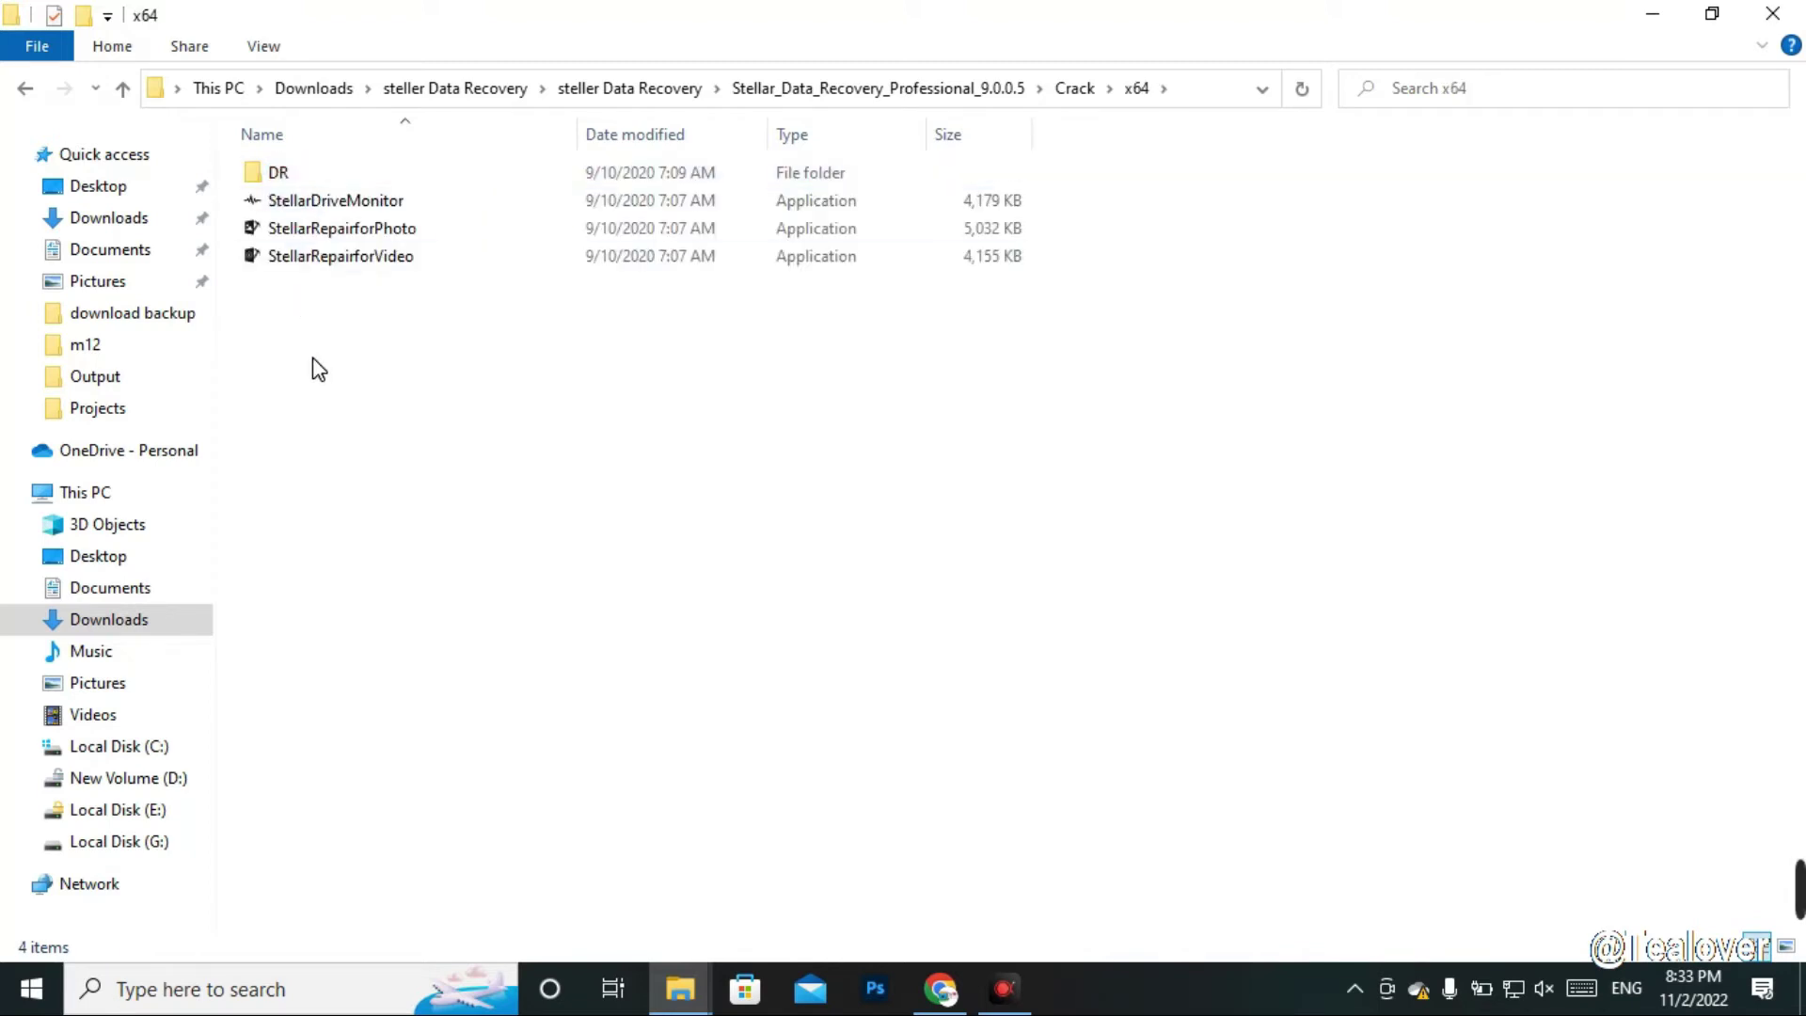
{"action": "double_click", "coordinate": [309, 175]}
{"action": "right_click", "coordinate": [325, 177]}
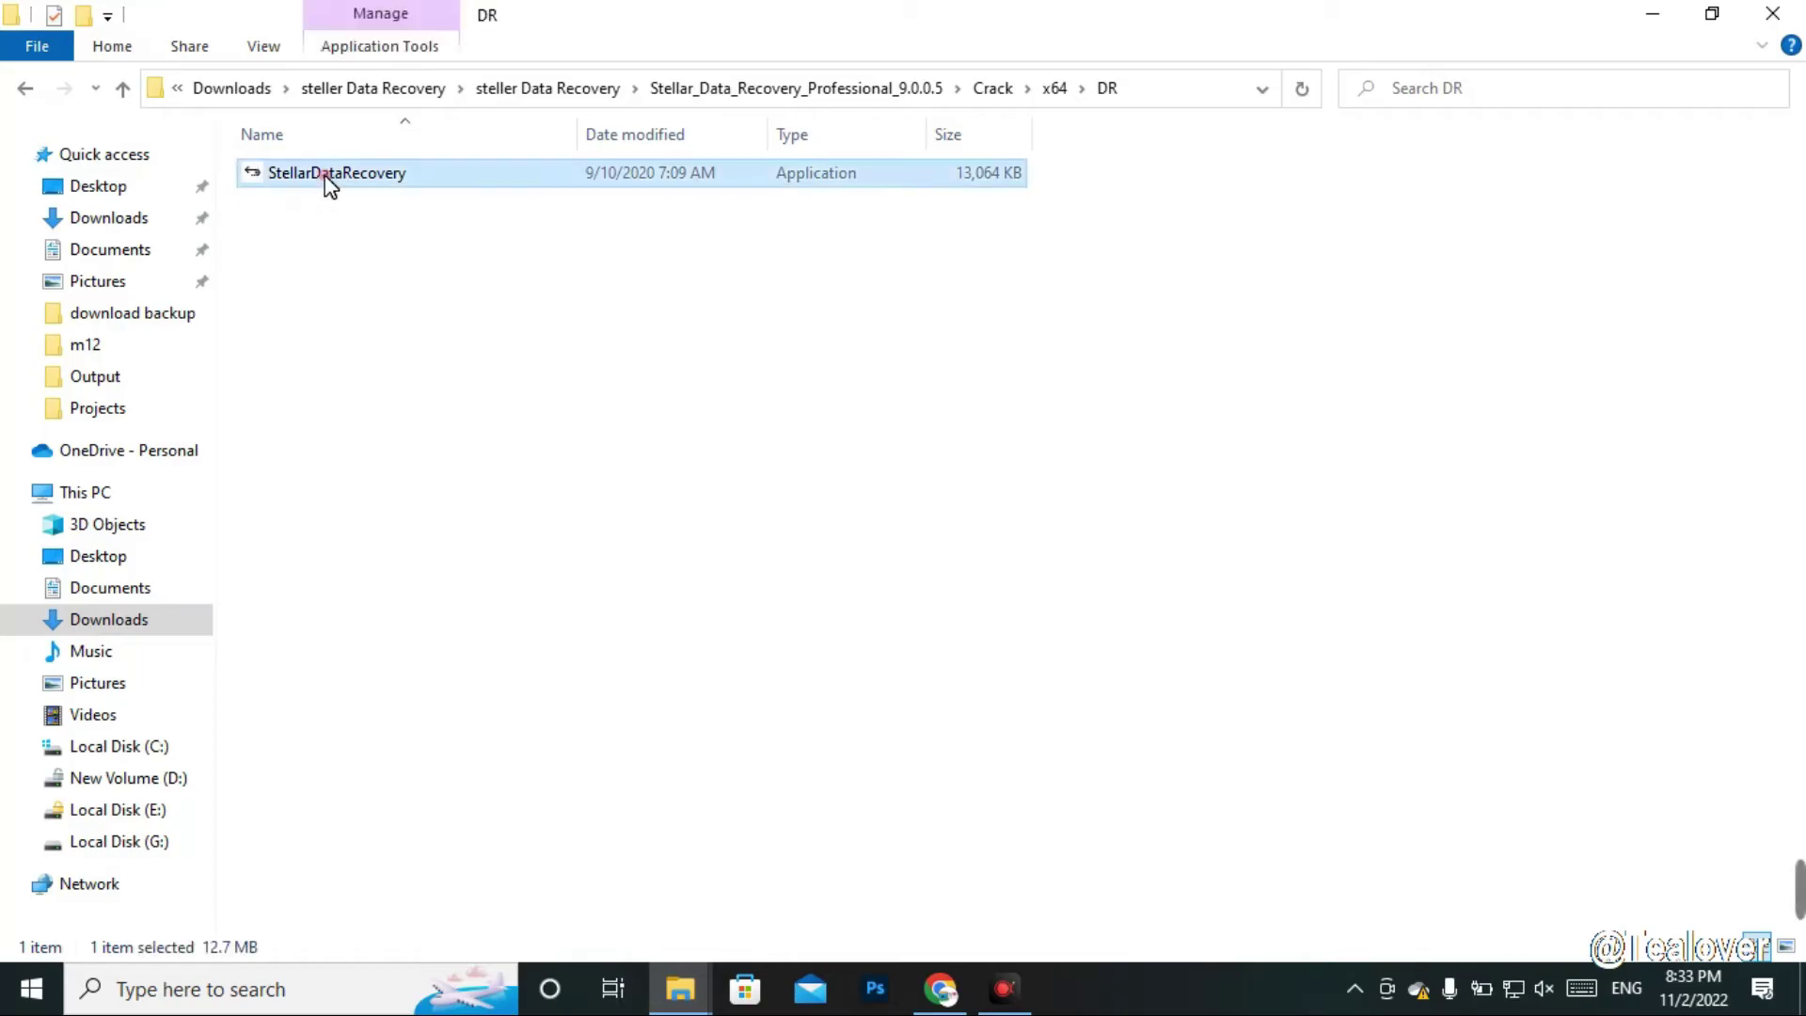
{"action": "key", "text": "Escape"}
{"action": "left_click", "coordinate": [122, 94]}
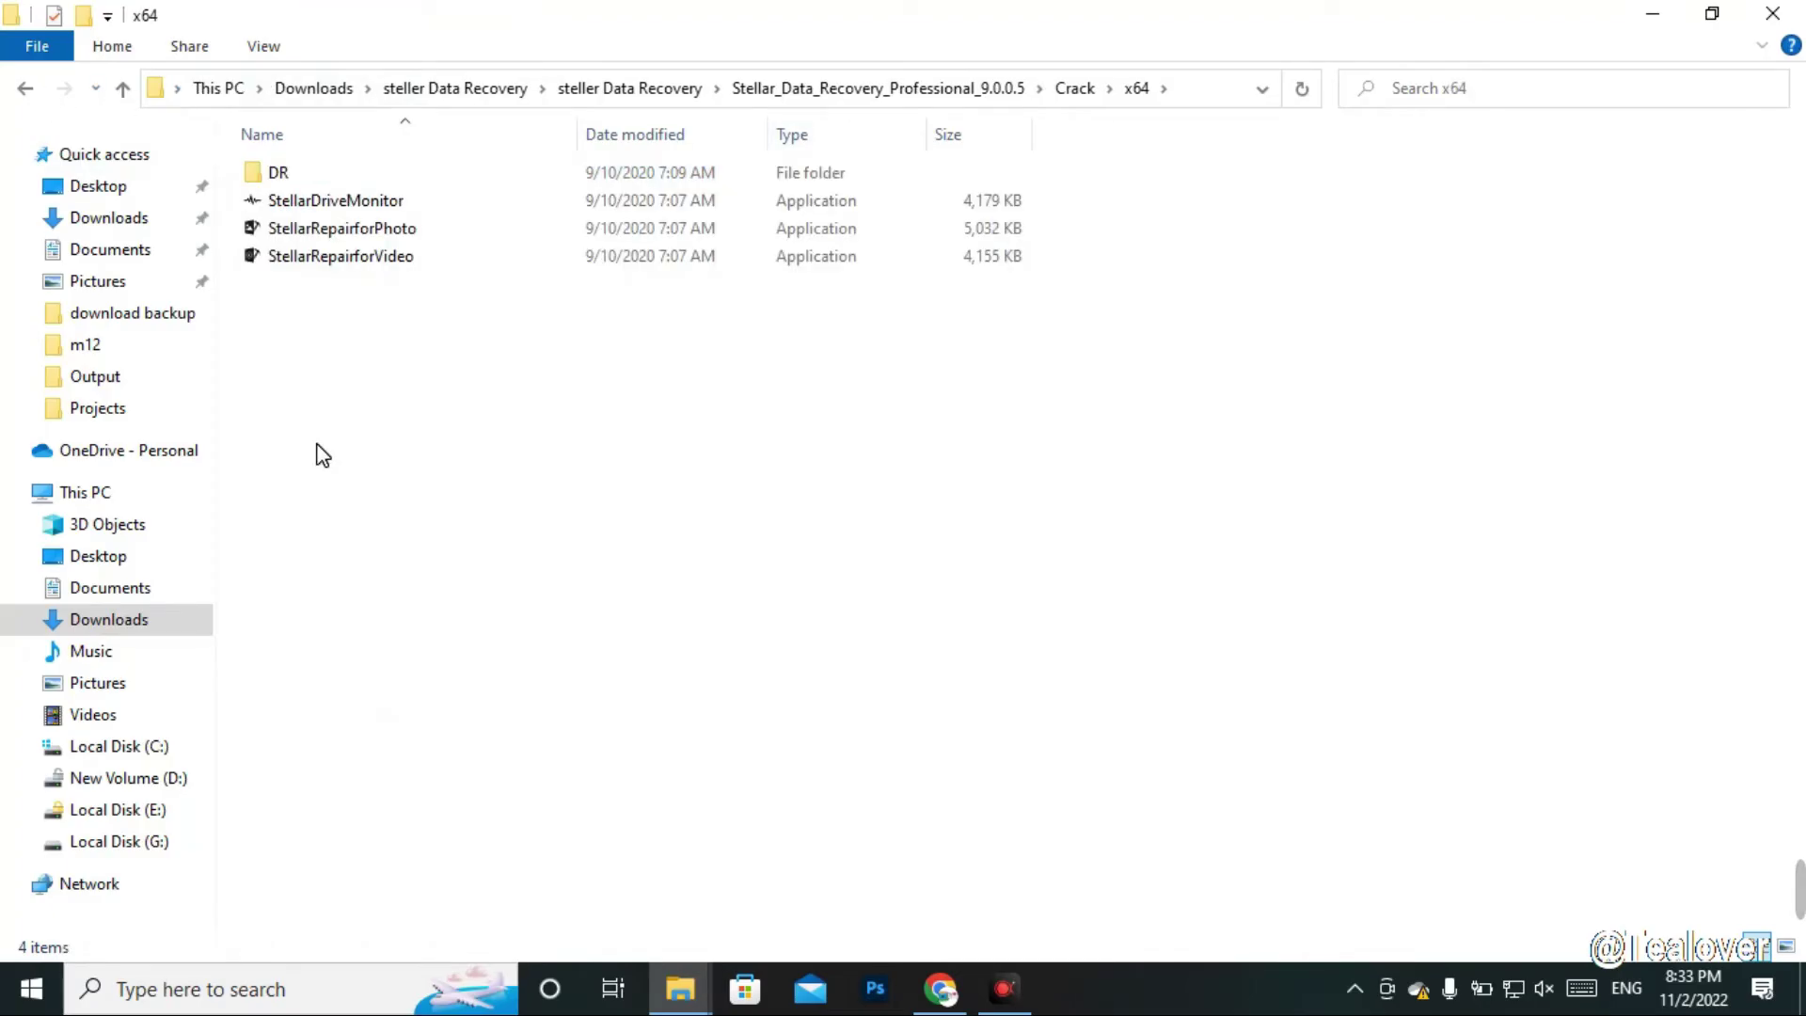
{"action": "right_click", "coordinate": [325, 324]}
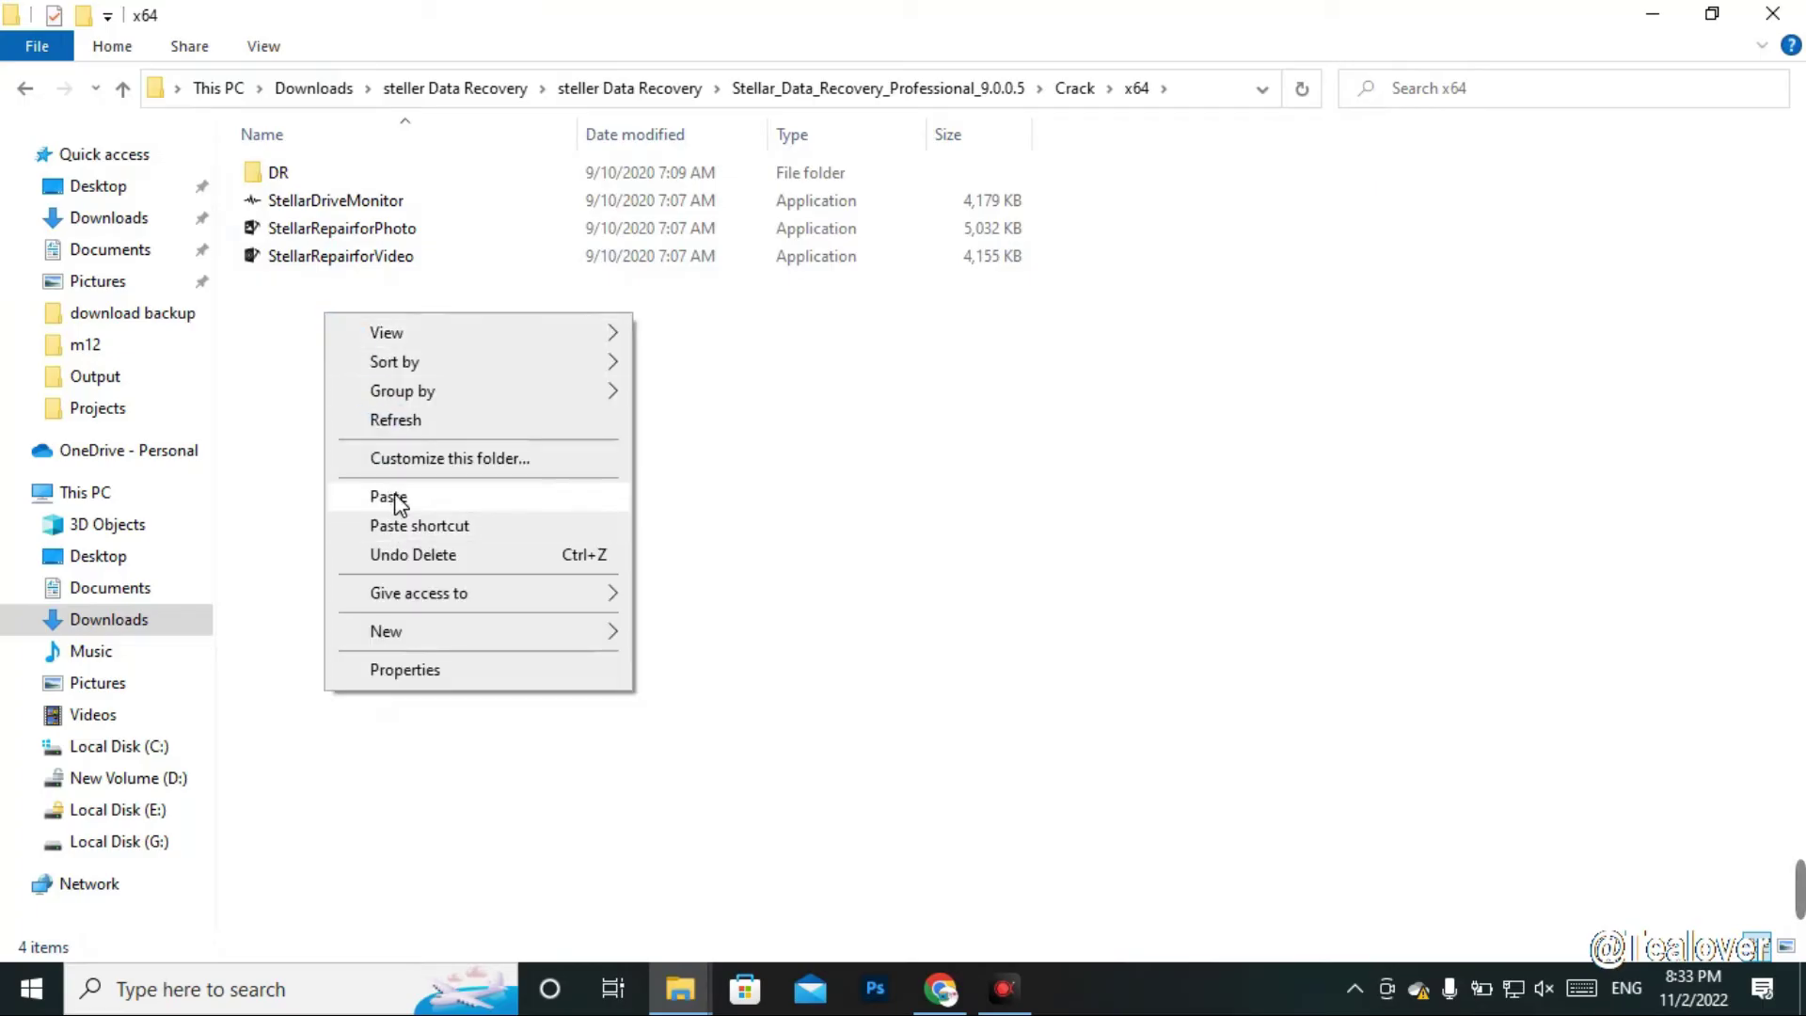
{"action": "left_click", "coordinate": [395, 495]}
- Copy the four Stellar applications in the x64 folder and open the file location of the desktop's Stellar Data Recovery shortcut
{"action": "left_click_drag", "start_coordinate": [390, 480], "coordinate": [358, 207]}
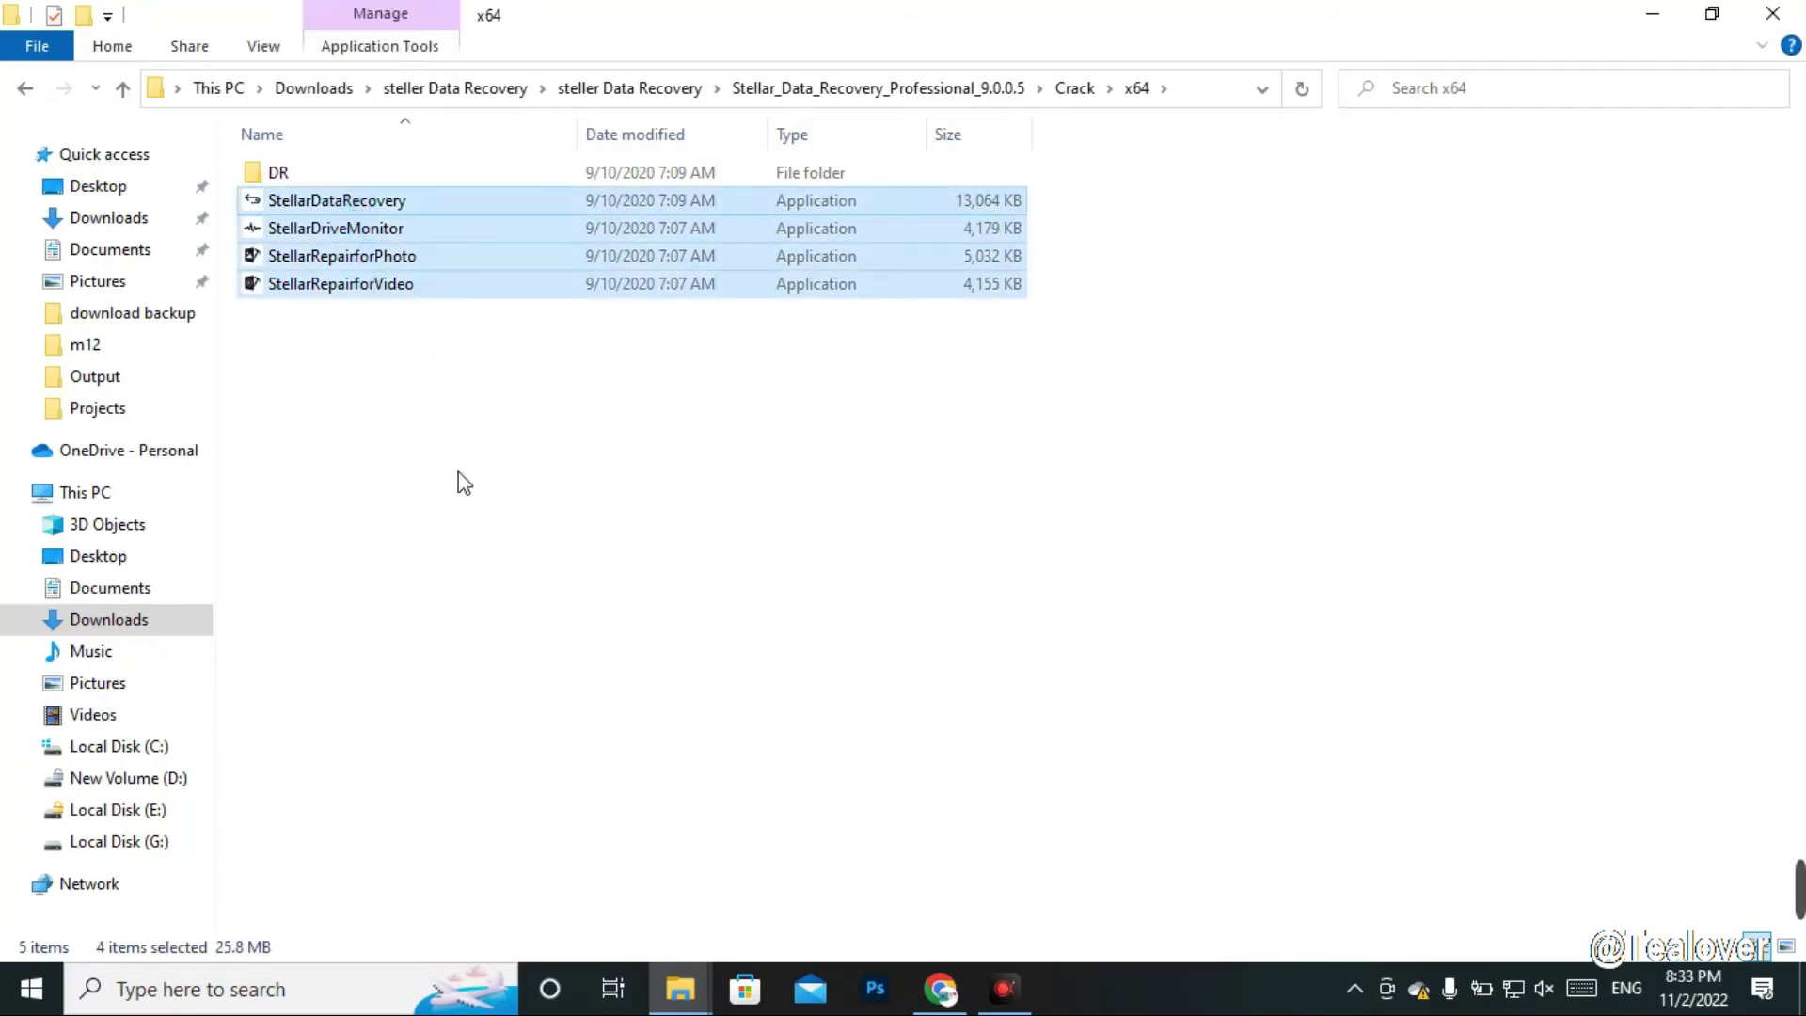
{"action": "left_click", "coordinate": [1648, 17]}
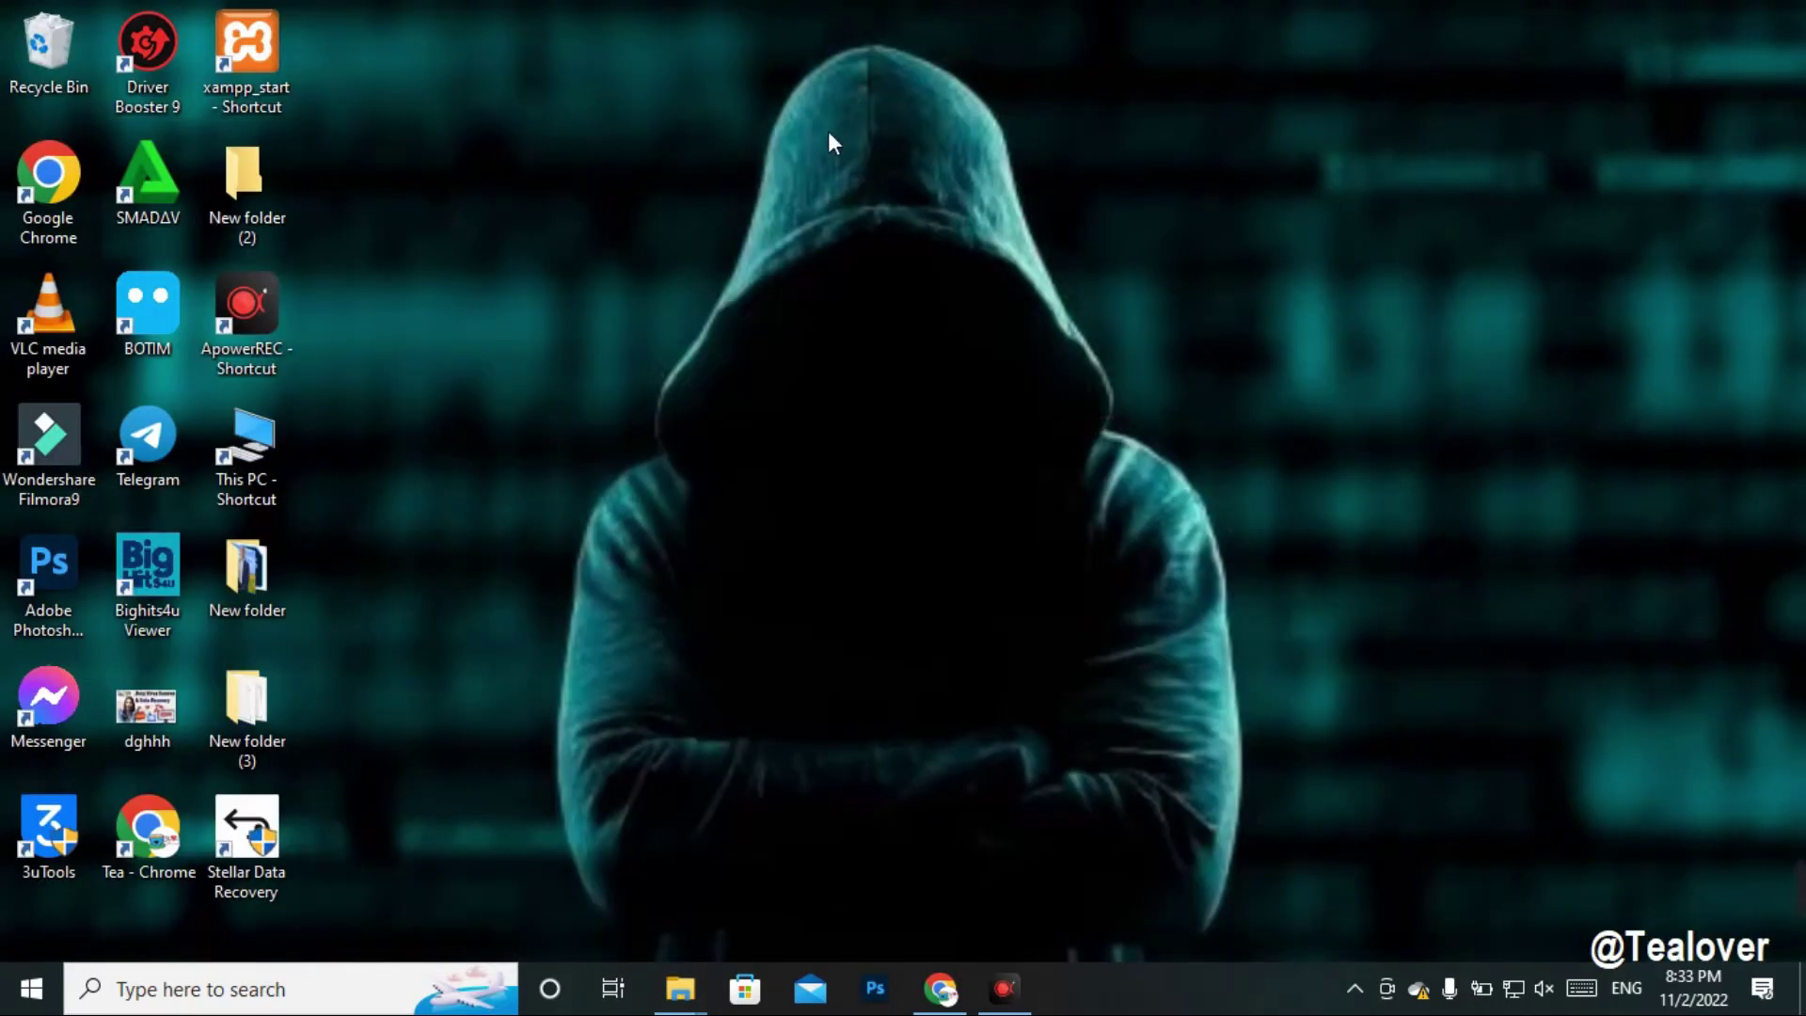
{"action": "left_click_drag", "start_coordinate": [247, 828], "coordinate": [446, 188]}
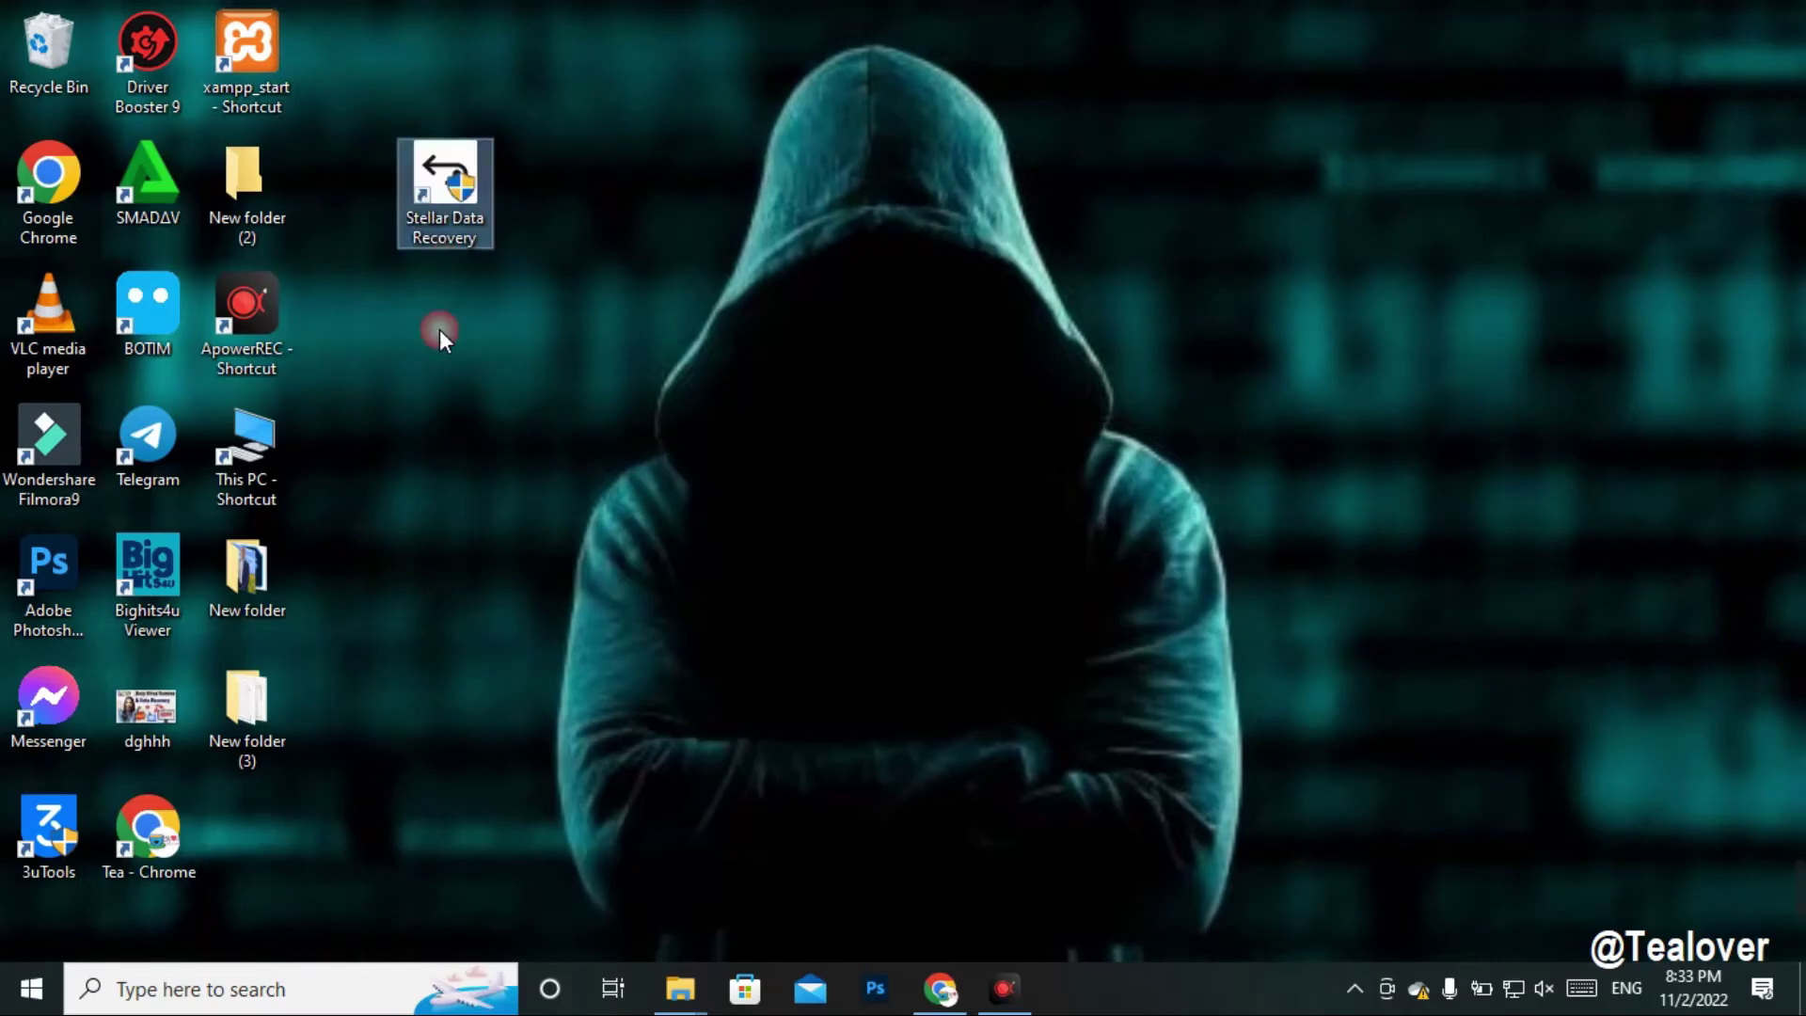
{"action": "right_click", "coordinate": [467, 193]}
{"action": "left_click", "coordinate": [576, 264]}
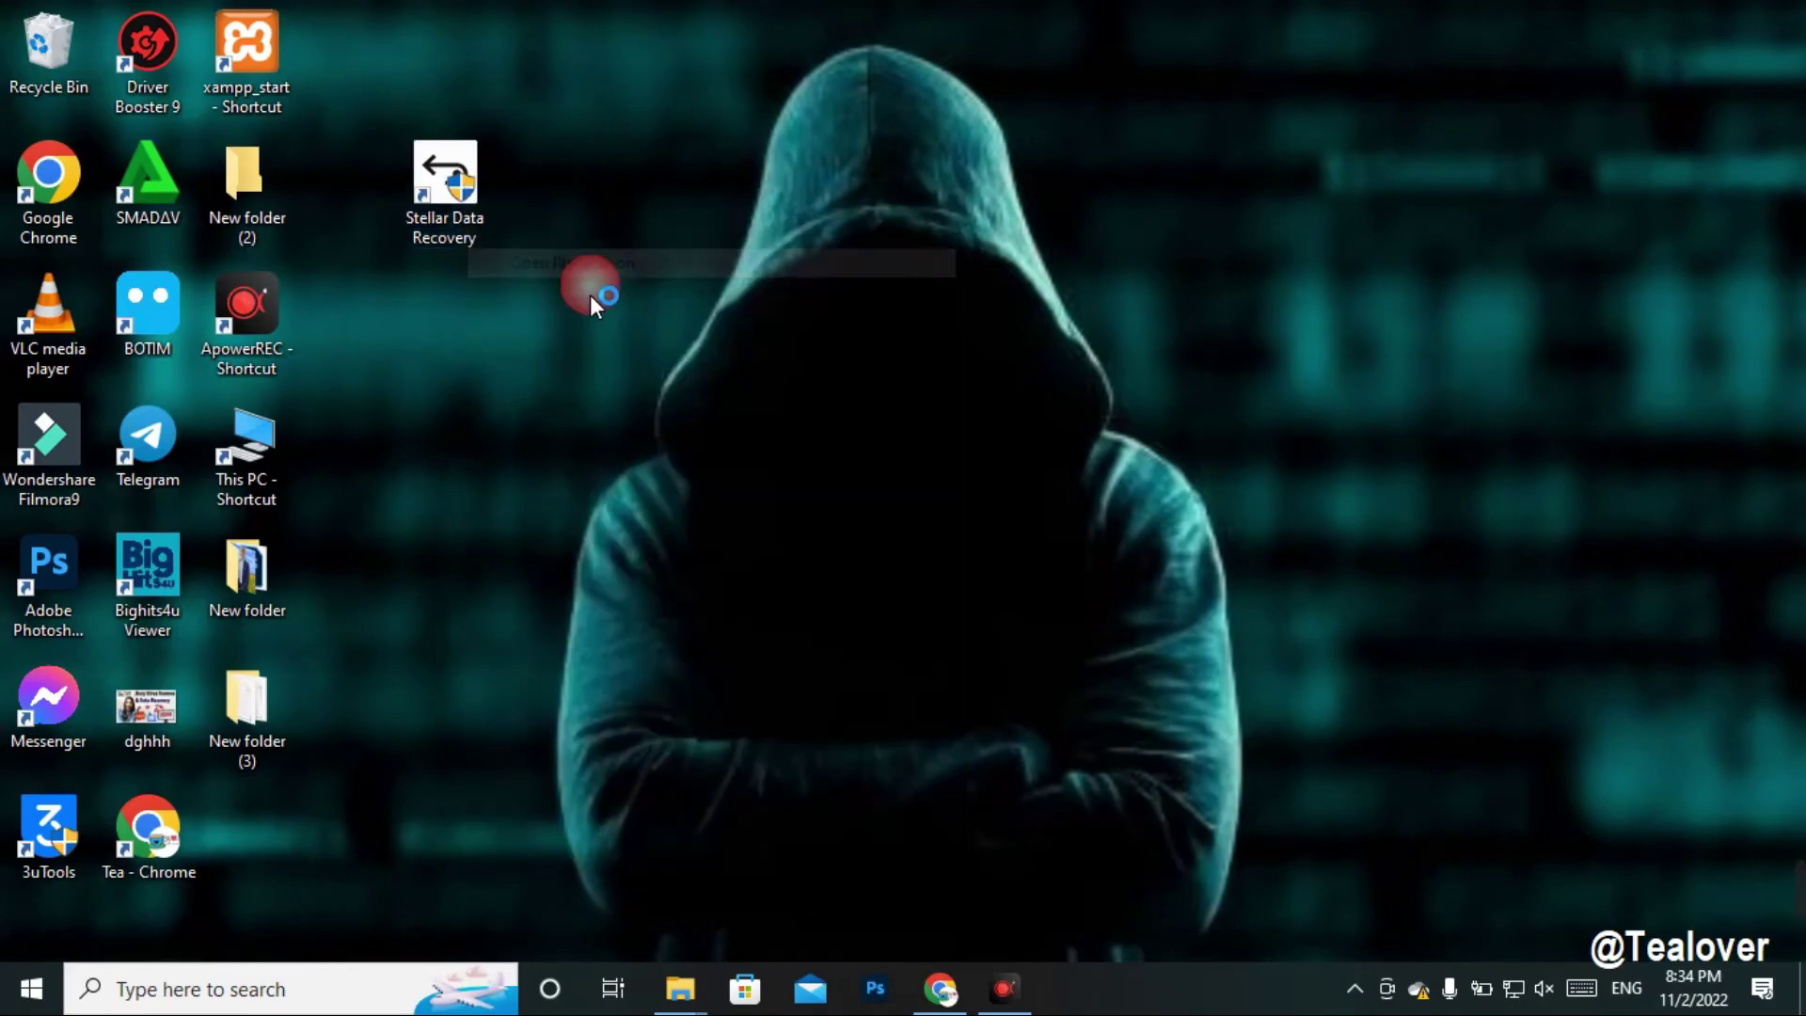
- Paste the four applications into the installed DR folder, replacing StellarDataRecovery.exe and granting administrator permission for all items
{"action": "right_click", "coordinate": [1252, 388]}
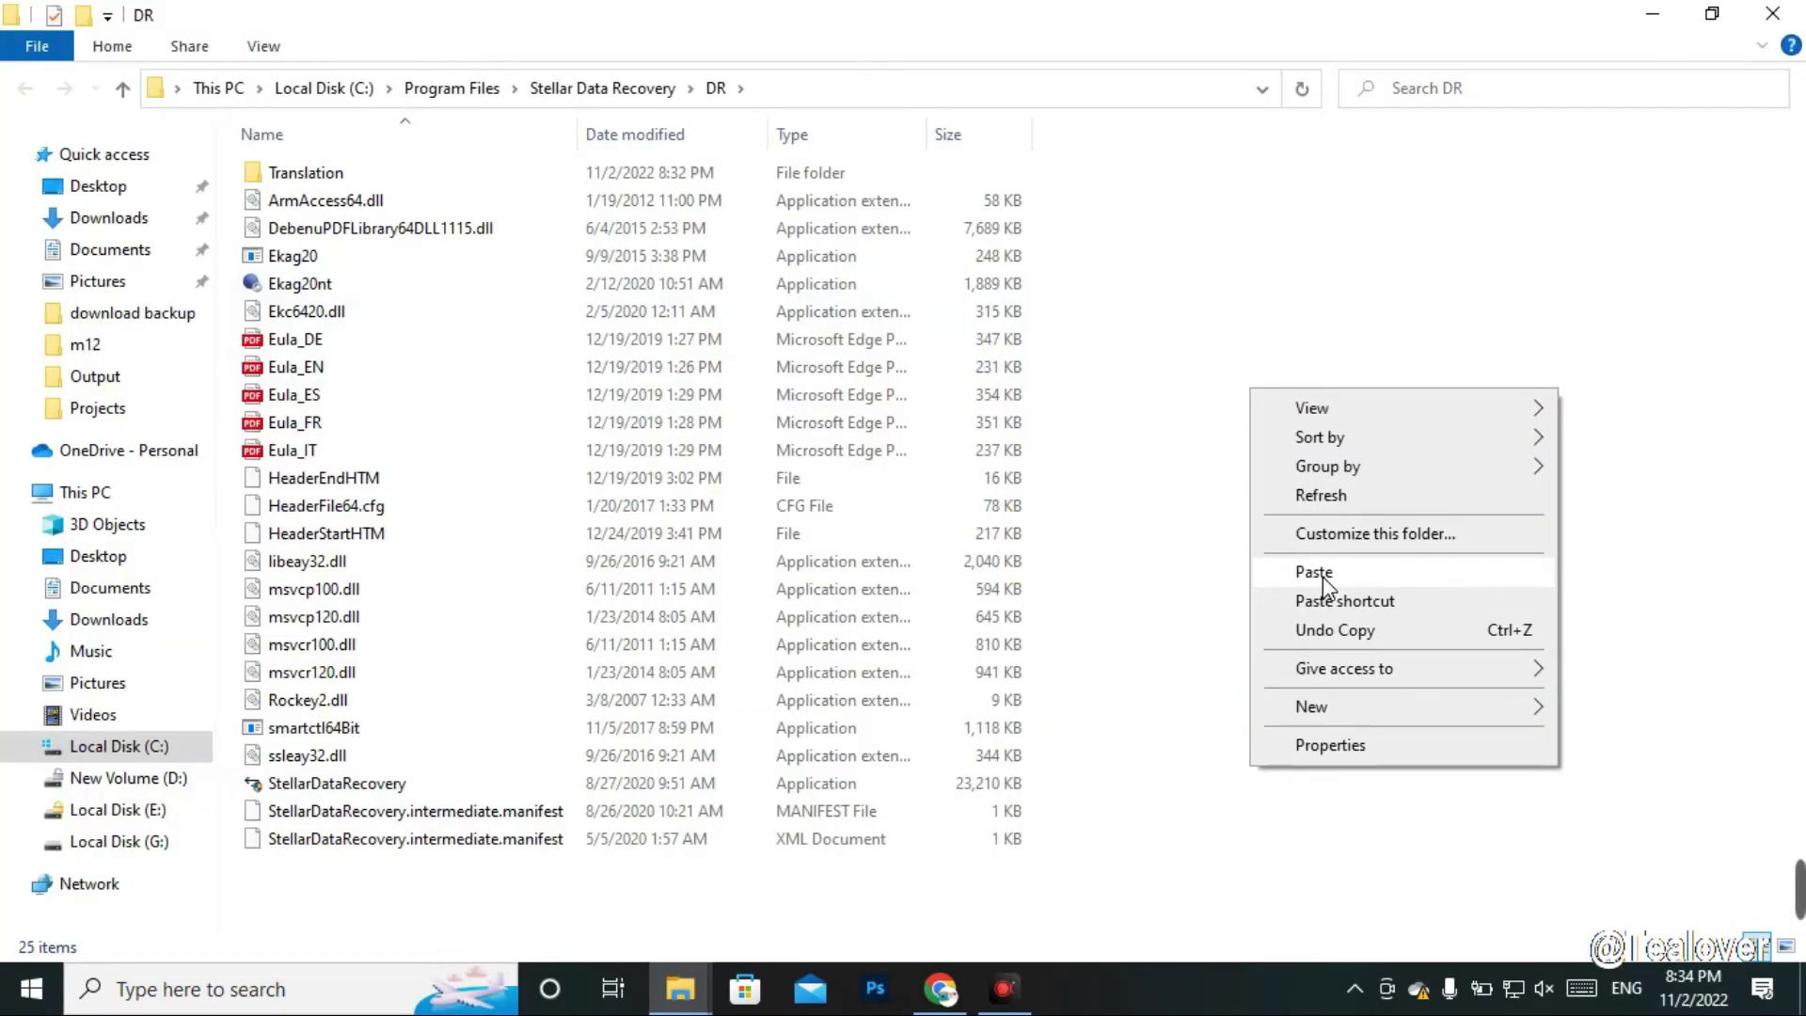
{"action": "left_click", "coordinate": [1324, 579]}
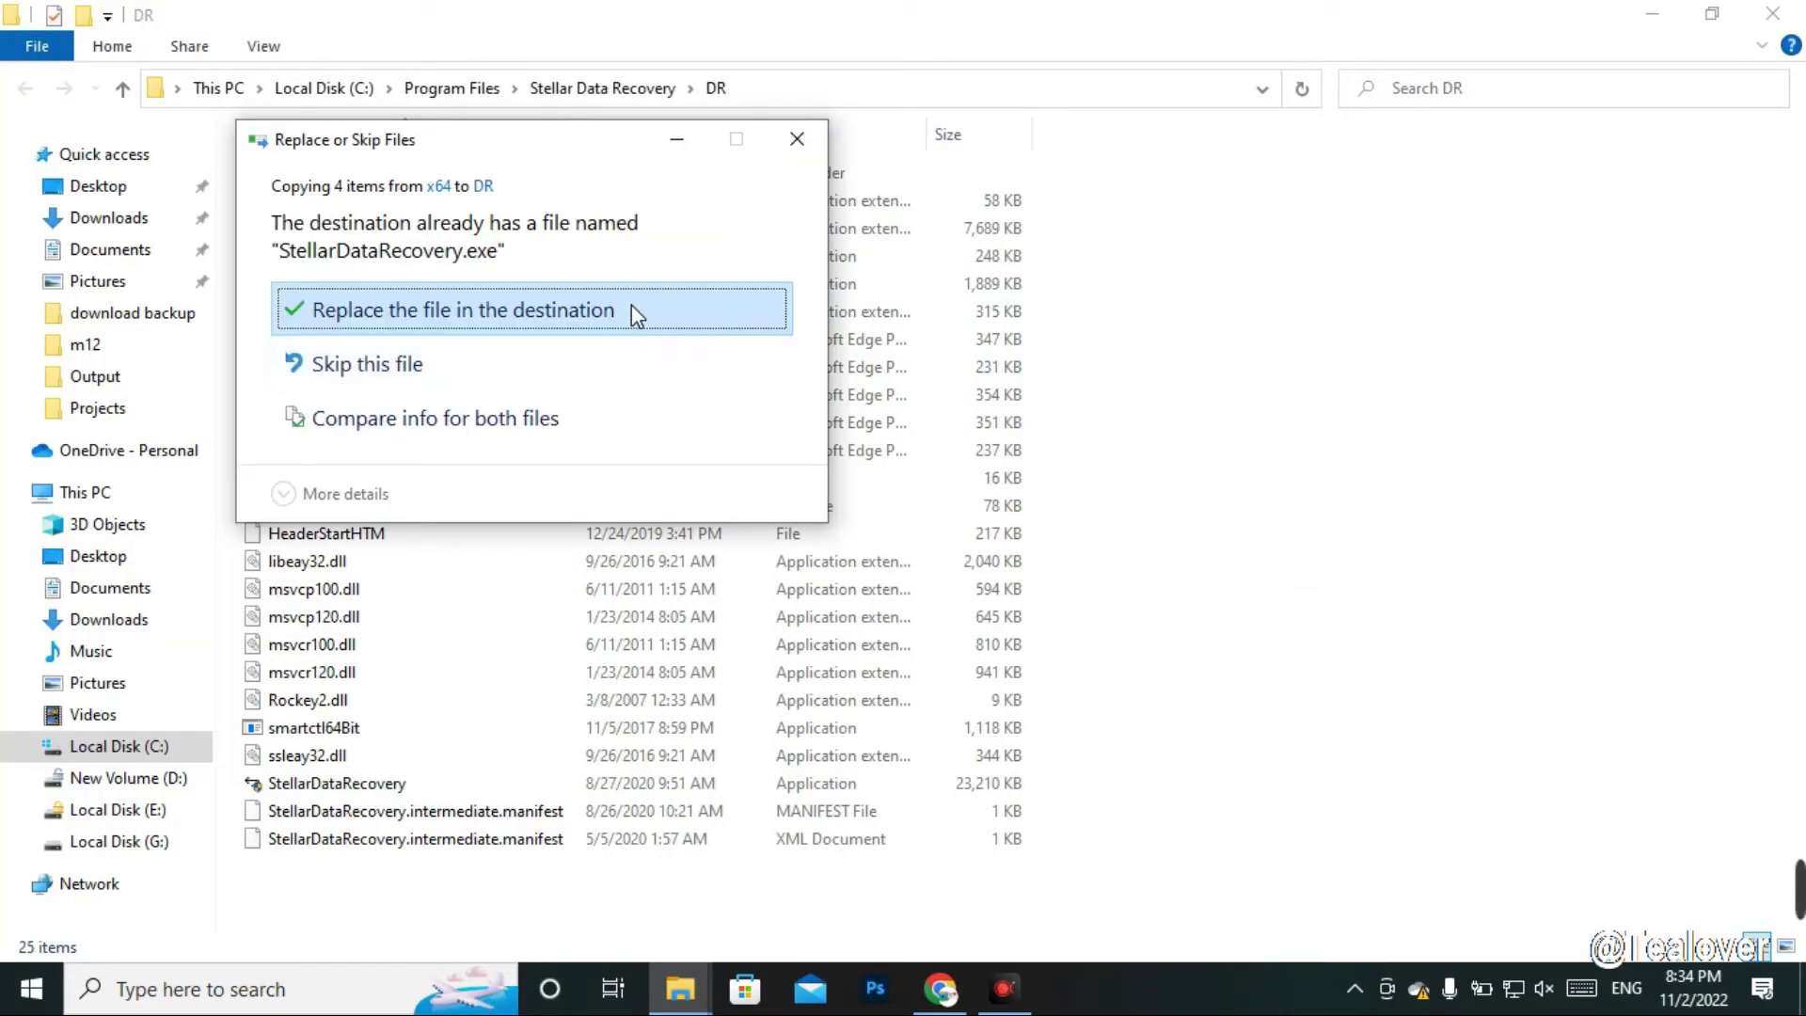
{"action": "left_click", "coordinate": [631, 307]}
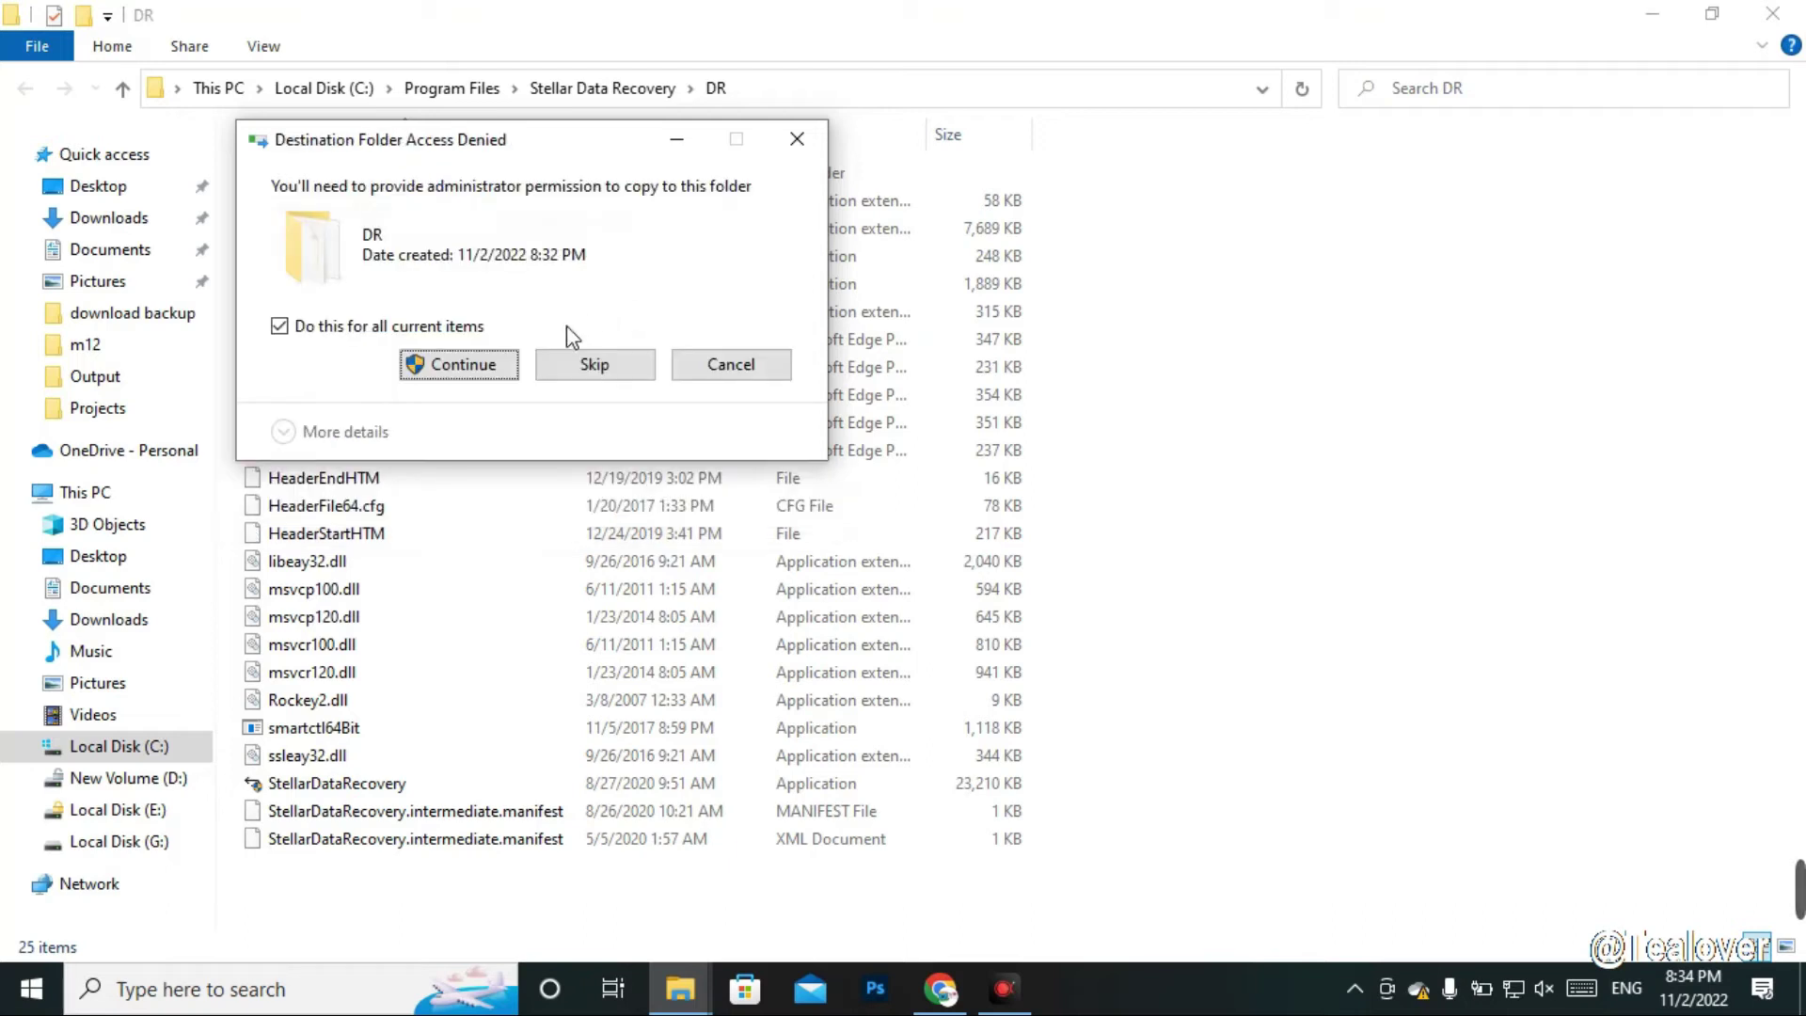
{"action": "left_click", "coordinate": [472, 357]}
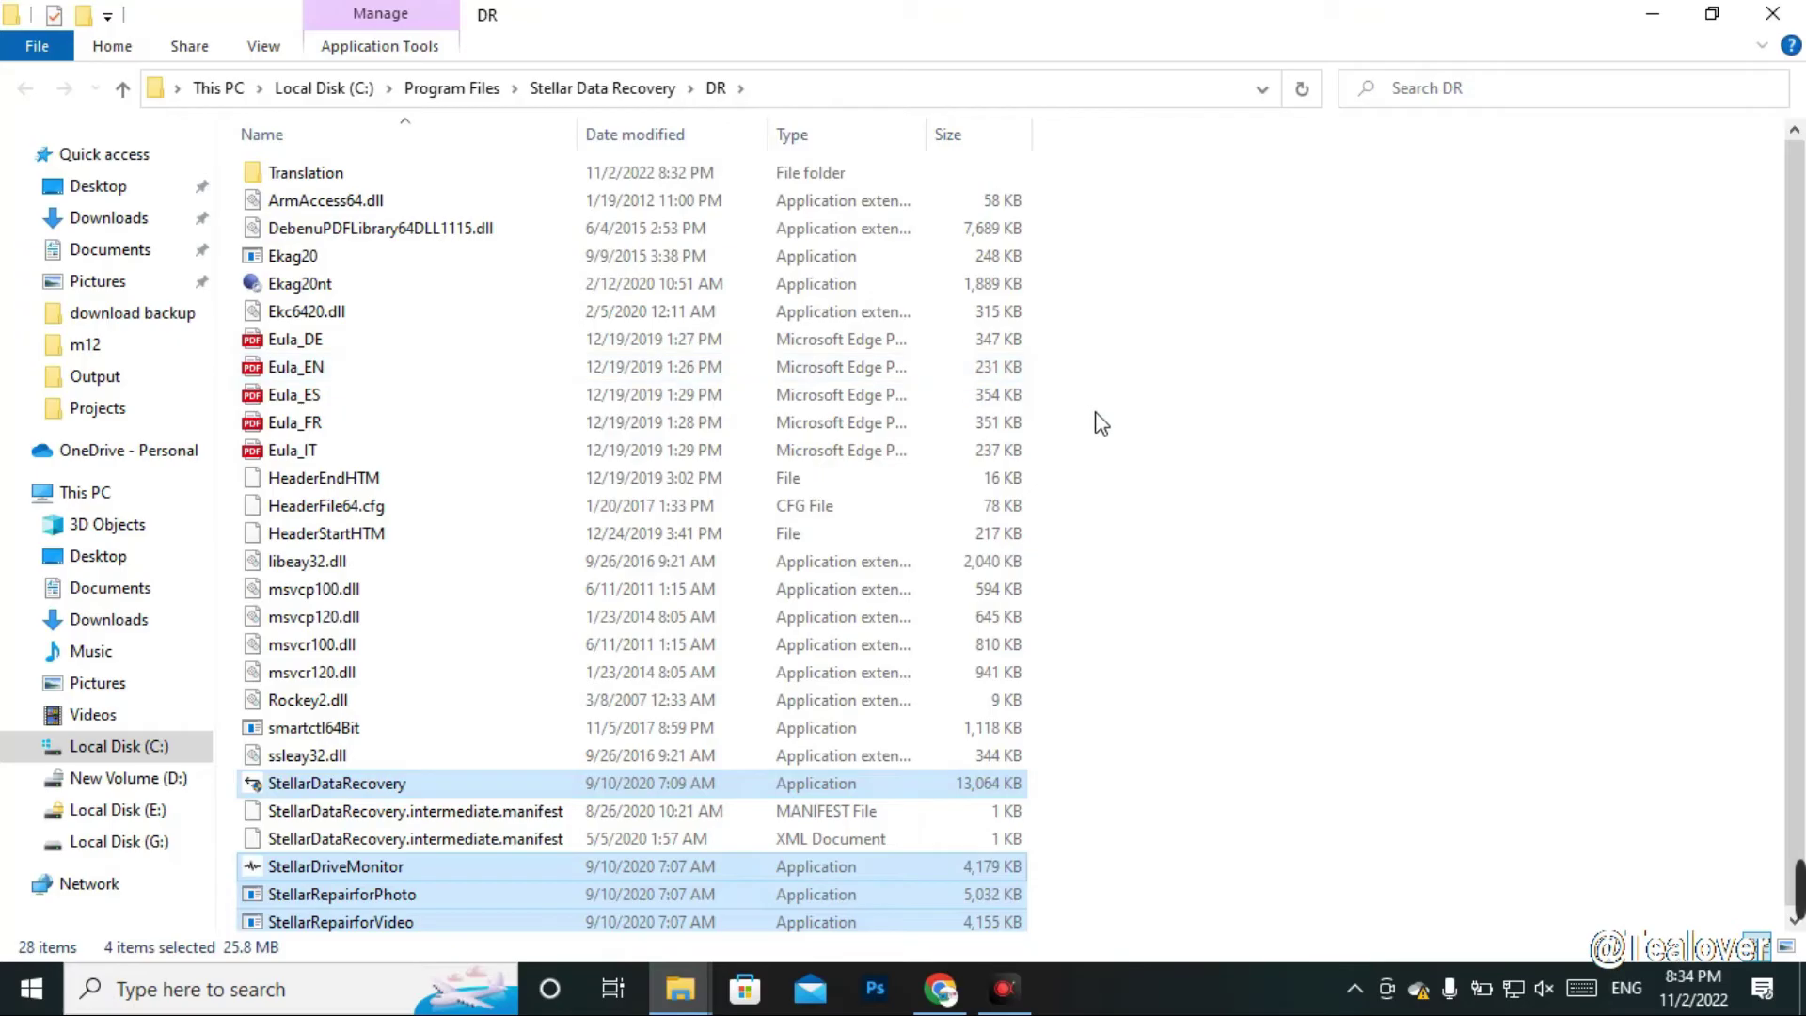
{"action": "left_click", "coordinate": [1138, 422]}
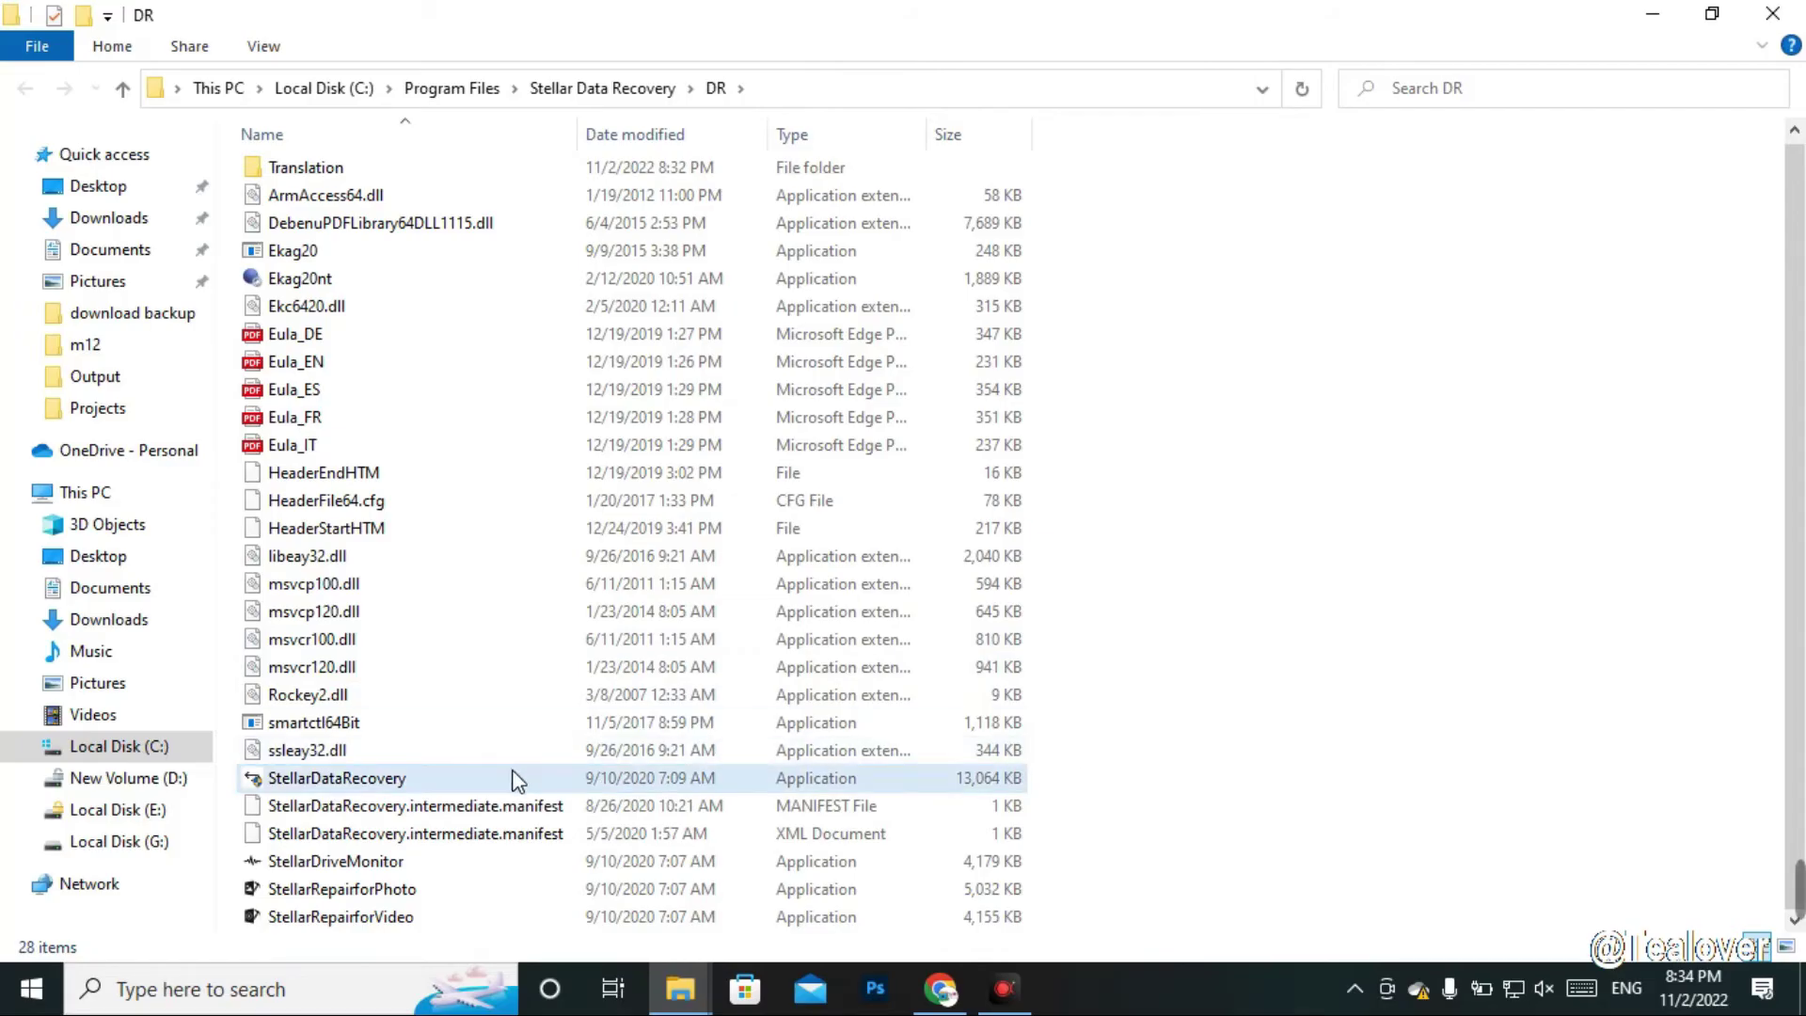
- Create a desktop shortcut to the replaced StellarDataRecovery application and place it below the Stellar Data Recovery shortcut
{"action": "right_click", "coordinate": [358, 780]}
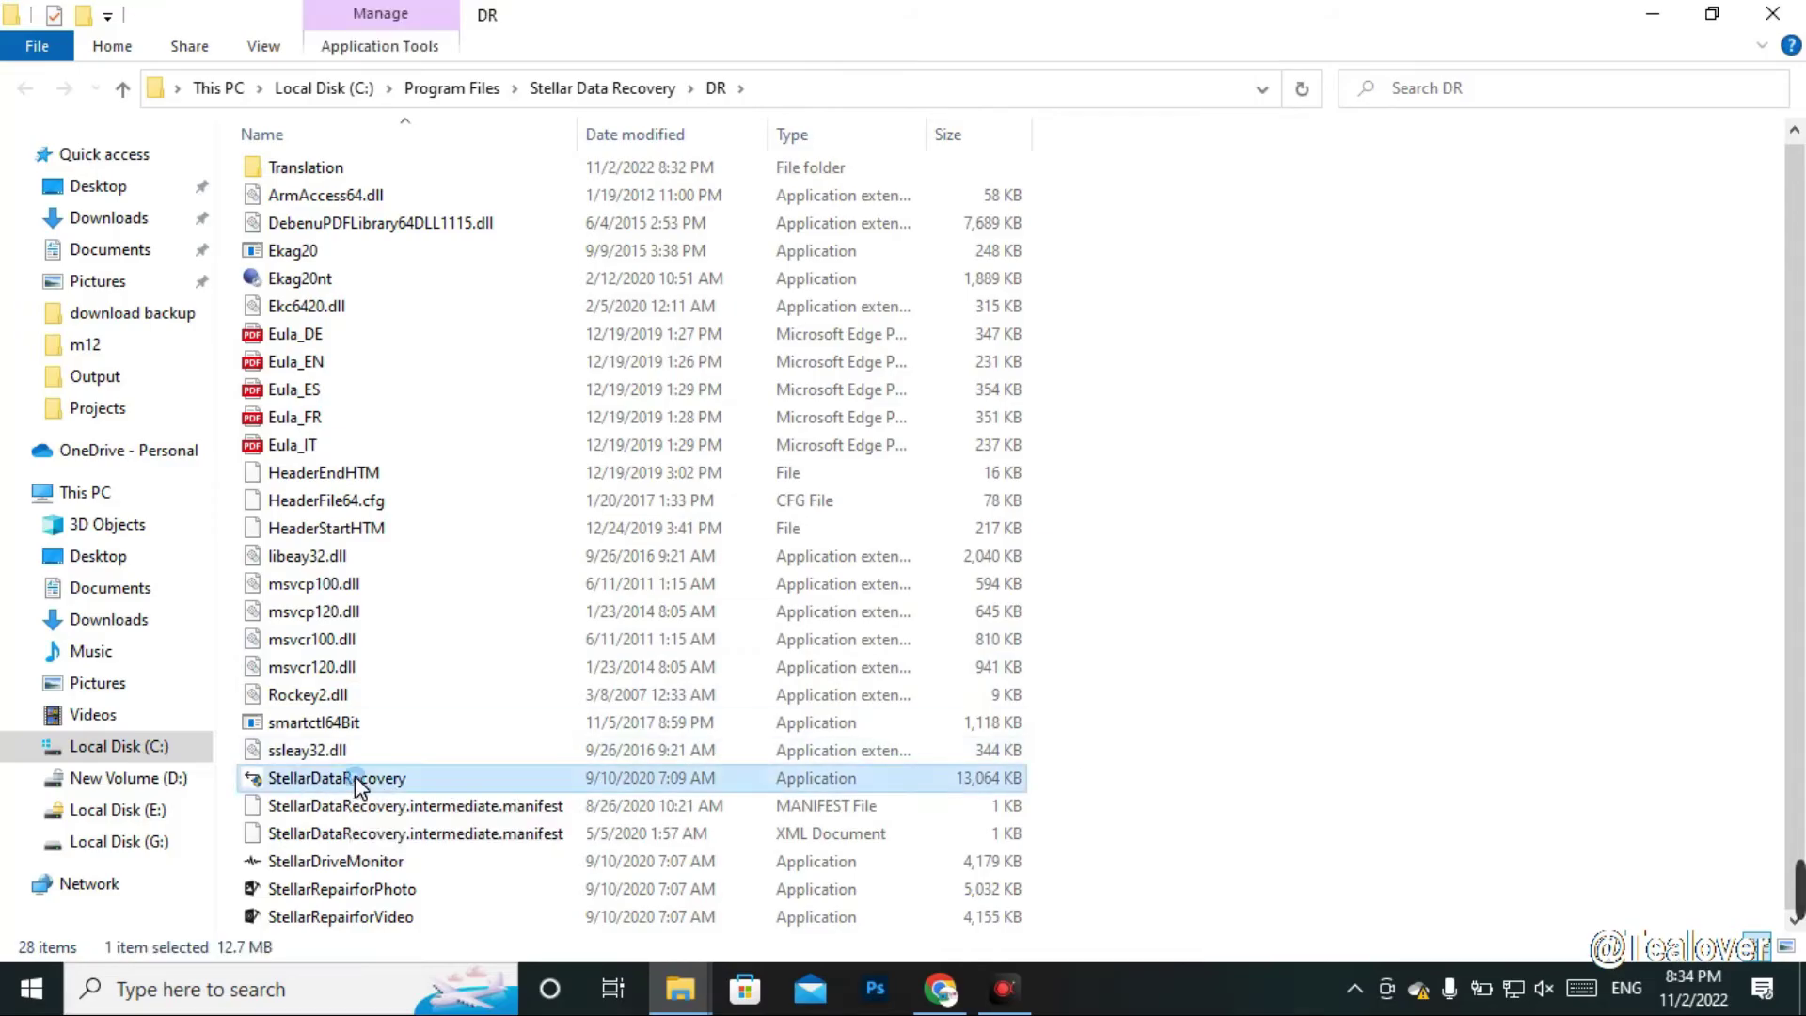
{"action": "left_click", "coordinate": [438, 658]}
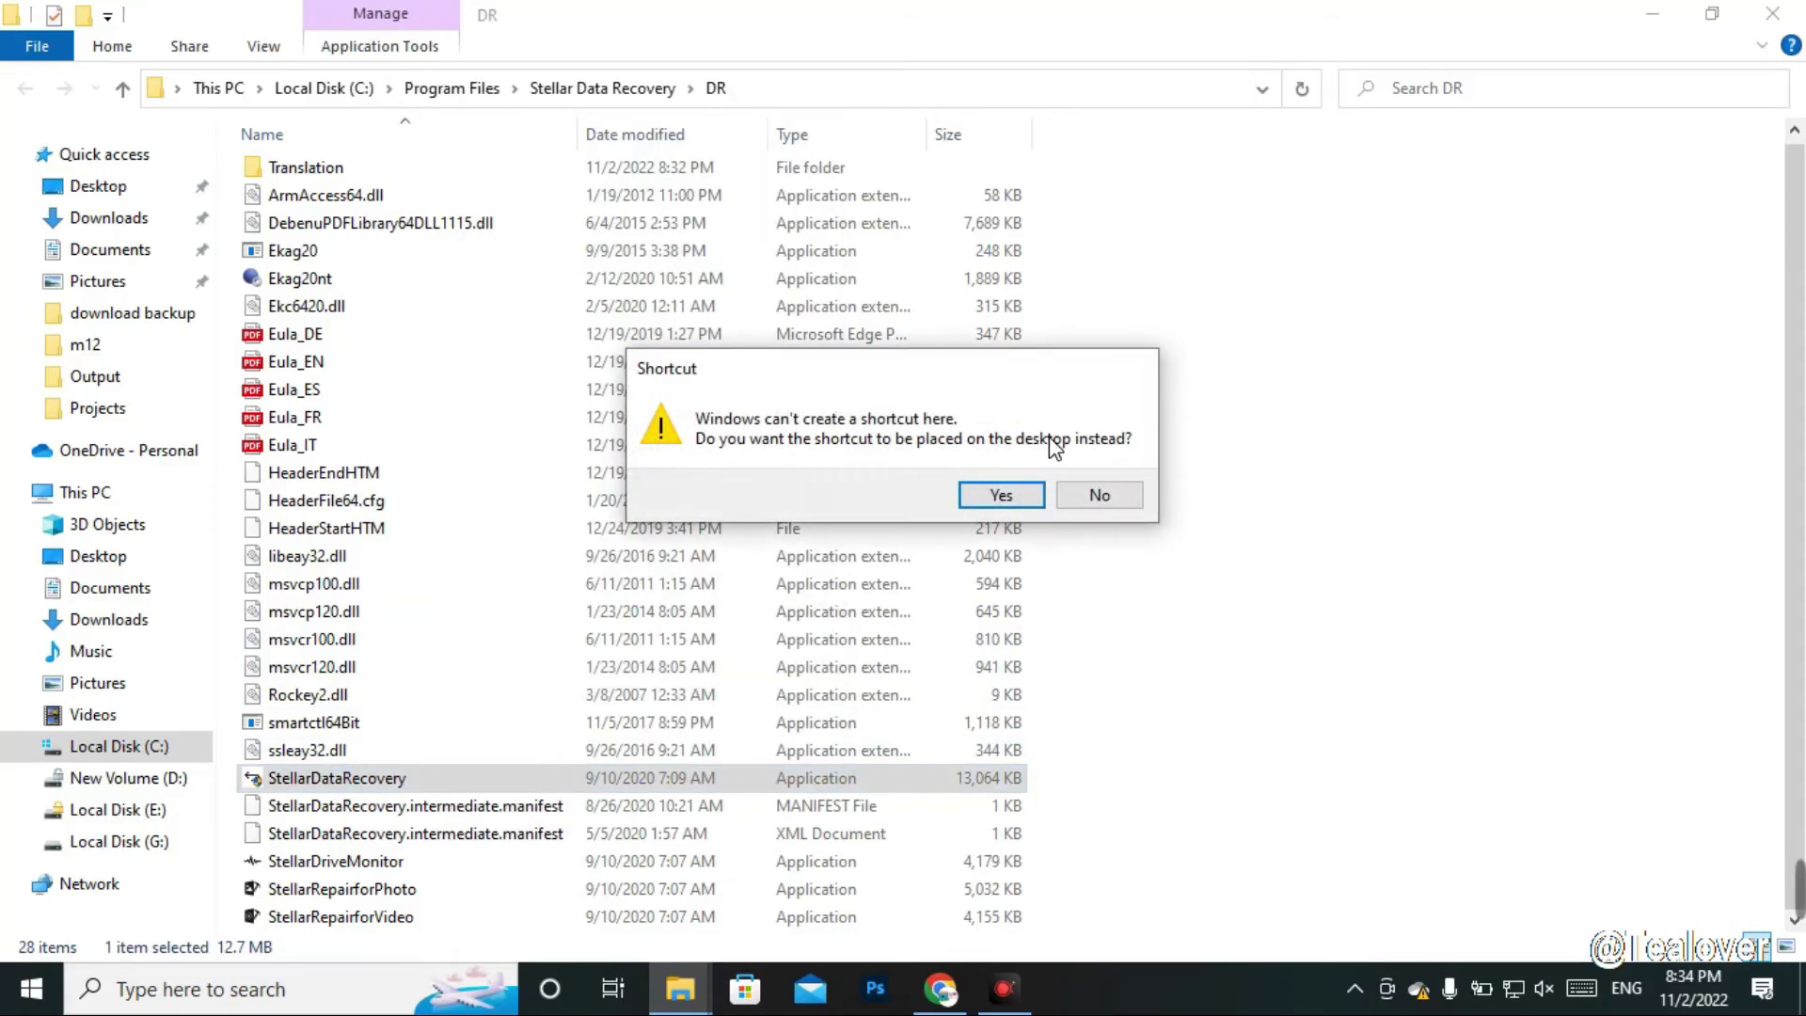
{"action": "left_click", "coordinate": [1001, 495]}
{"action": "left_click", "coordinate": [1643, 14]}
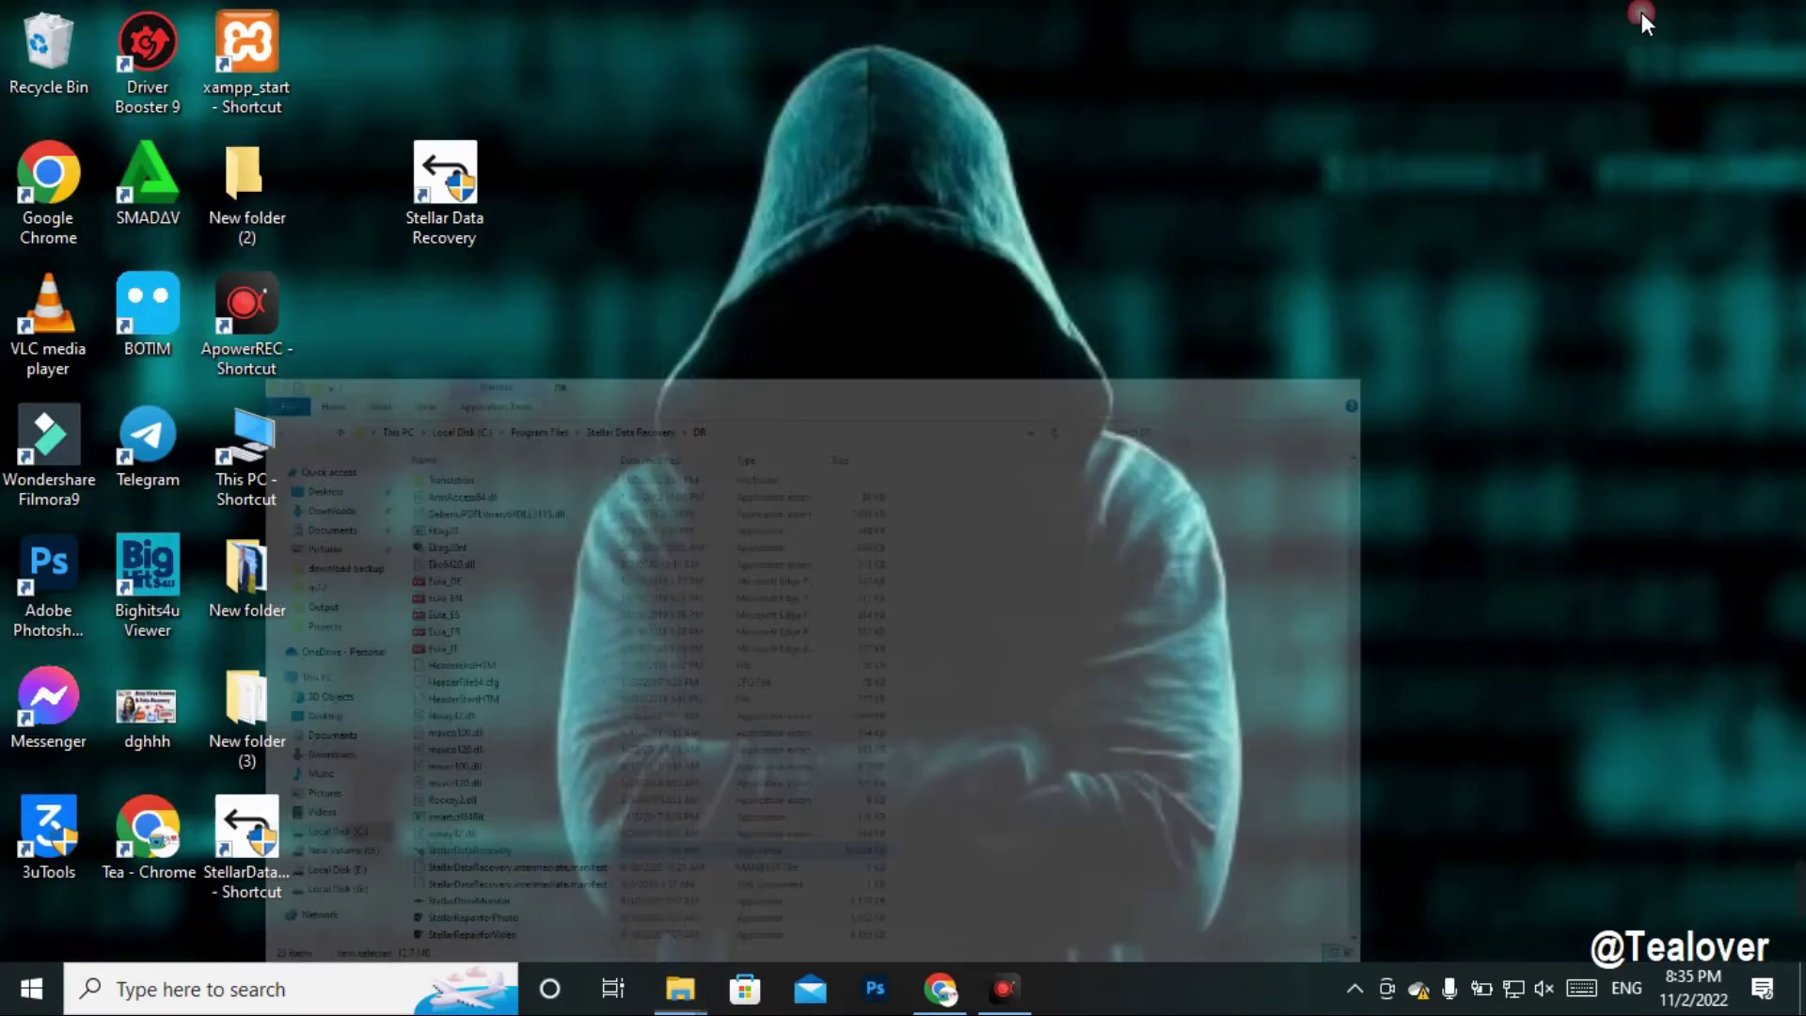
{"action": "left_click_drag", "start_coordinate": [278, 821], "coordinate": [455, 467]}
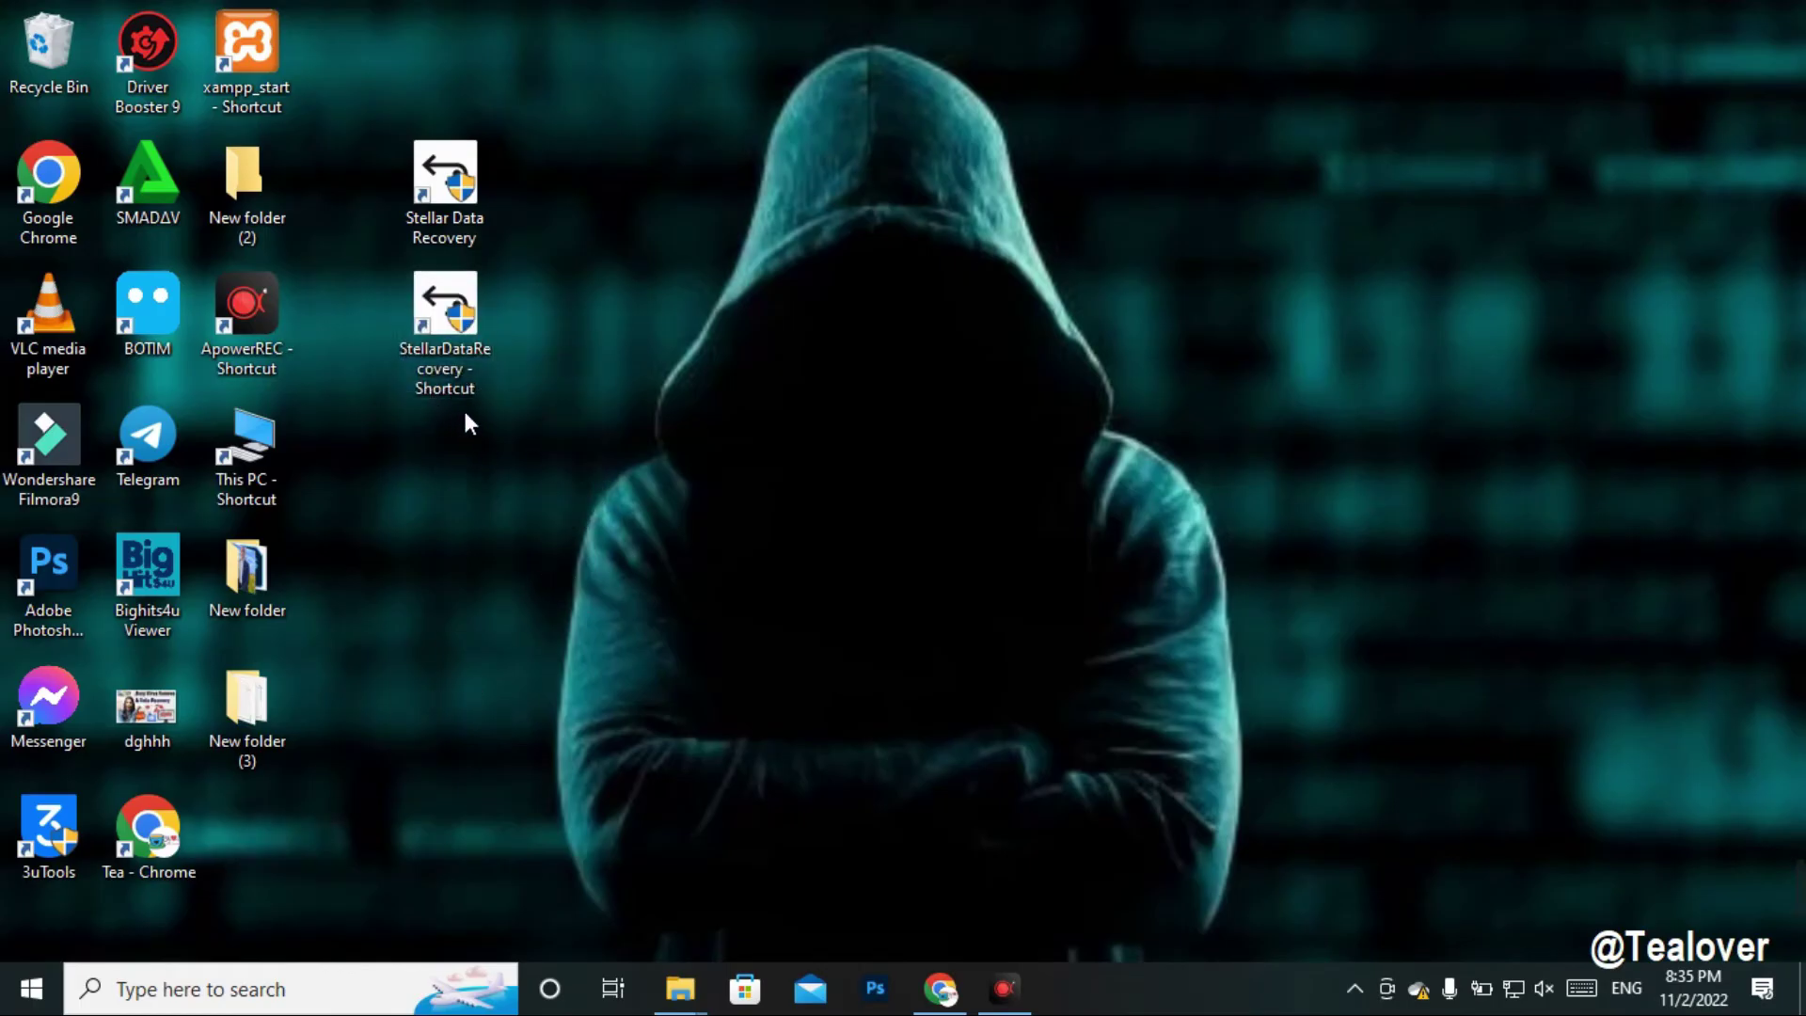
- Delete the original Stellar Data Recovery desktop shortcut and launch the program from the new StellarDataRecovery shortcut
{"action": "left_click", "coordinate": [447, 216]}
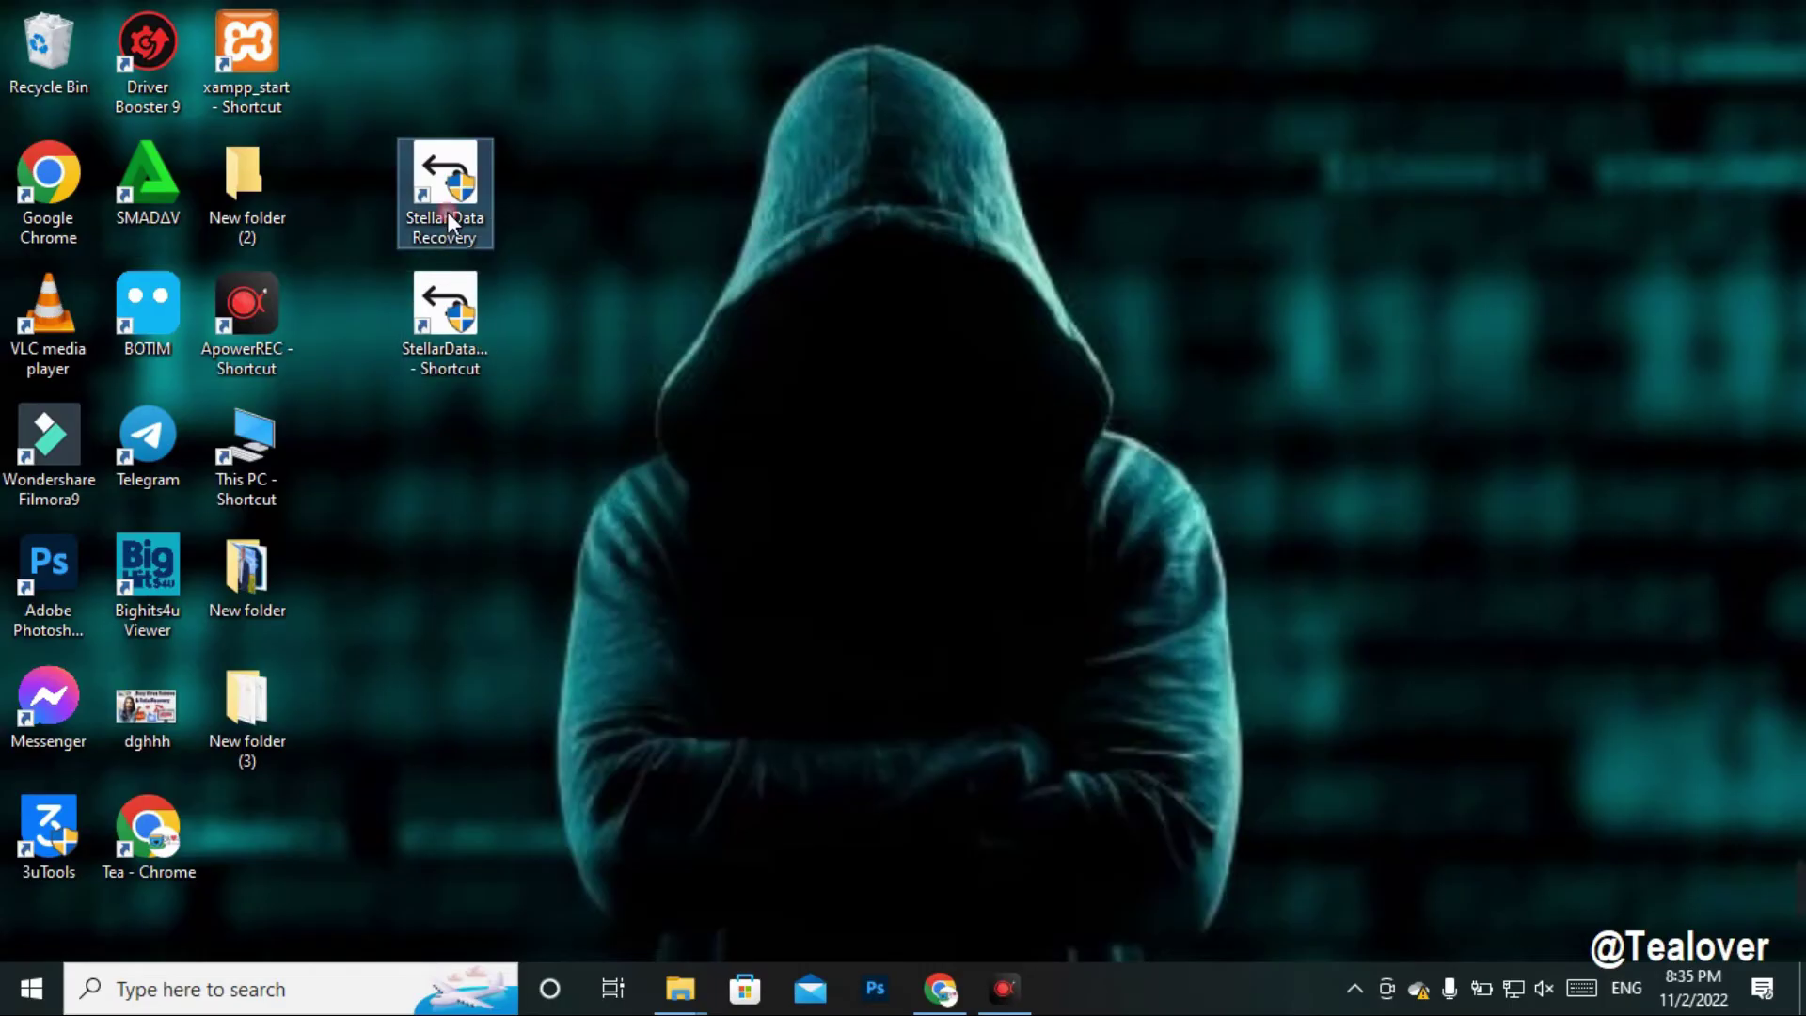
{"action": "key", "text": "Delete"}
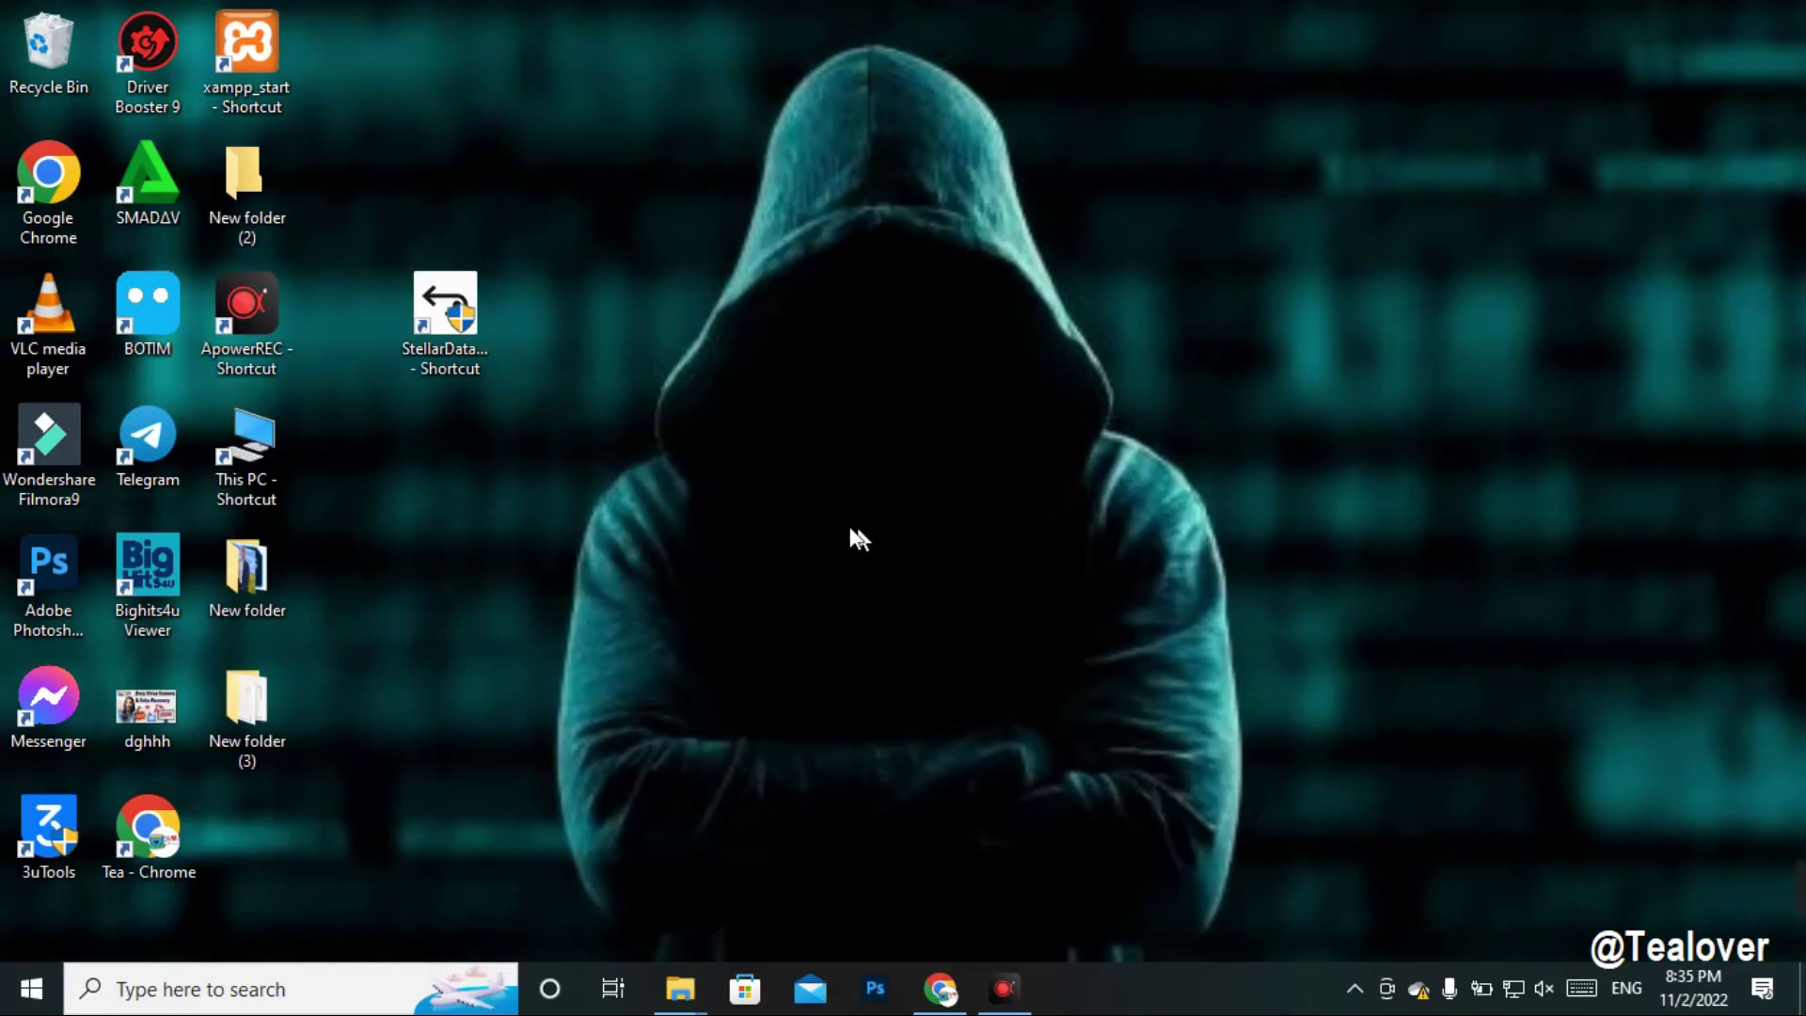
{"action": "left_click", "coordinate": [455, 299]}
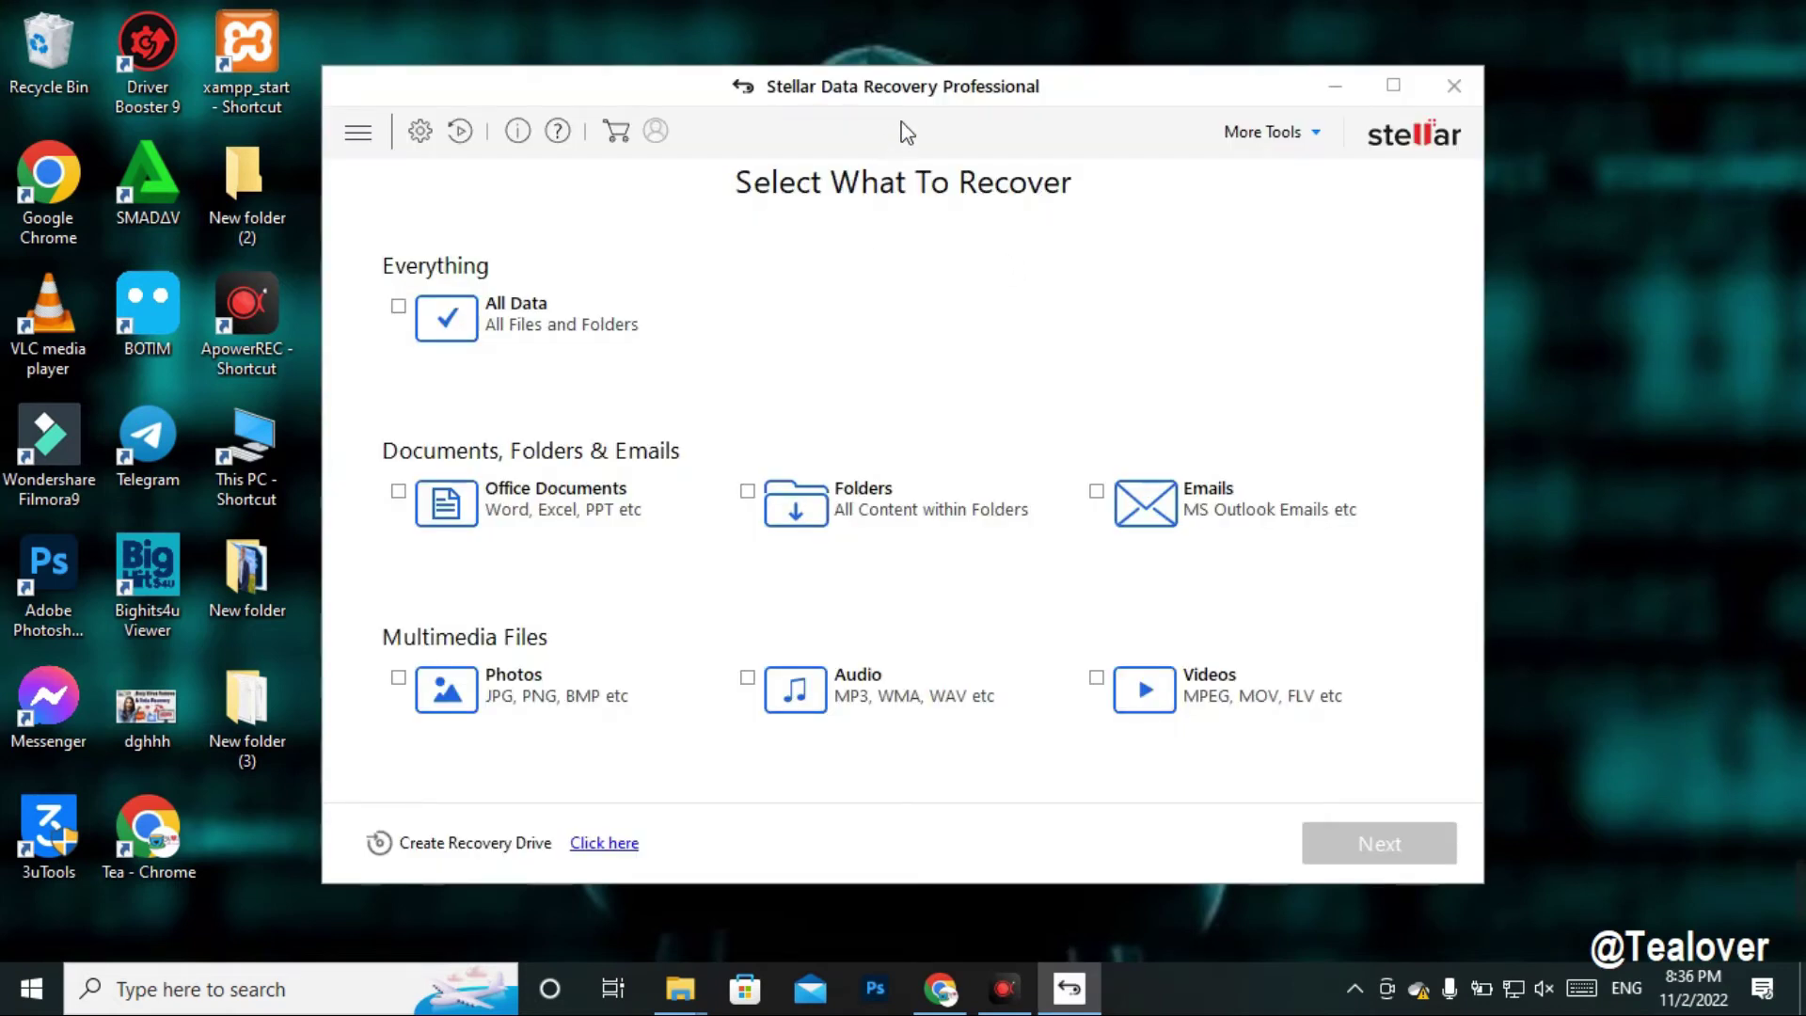
{"action": "left_click_drag", "start_coordinate": [754, 83], "coordinate": [841, 80]}
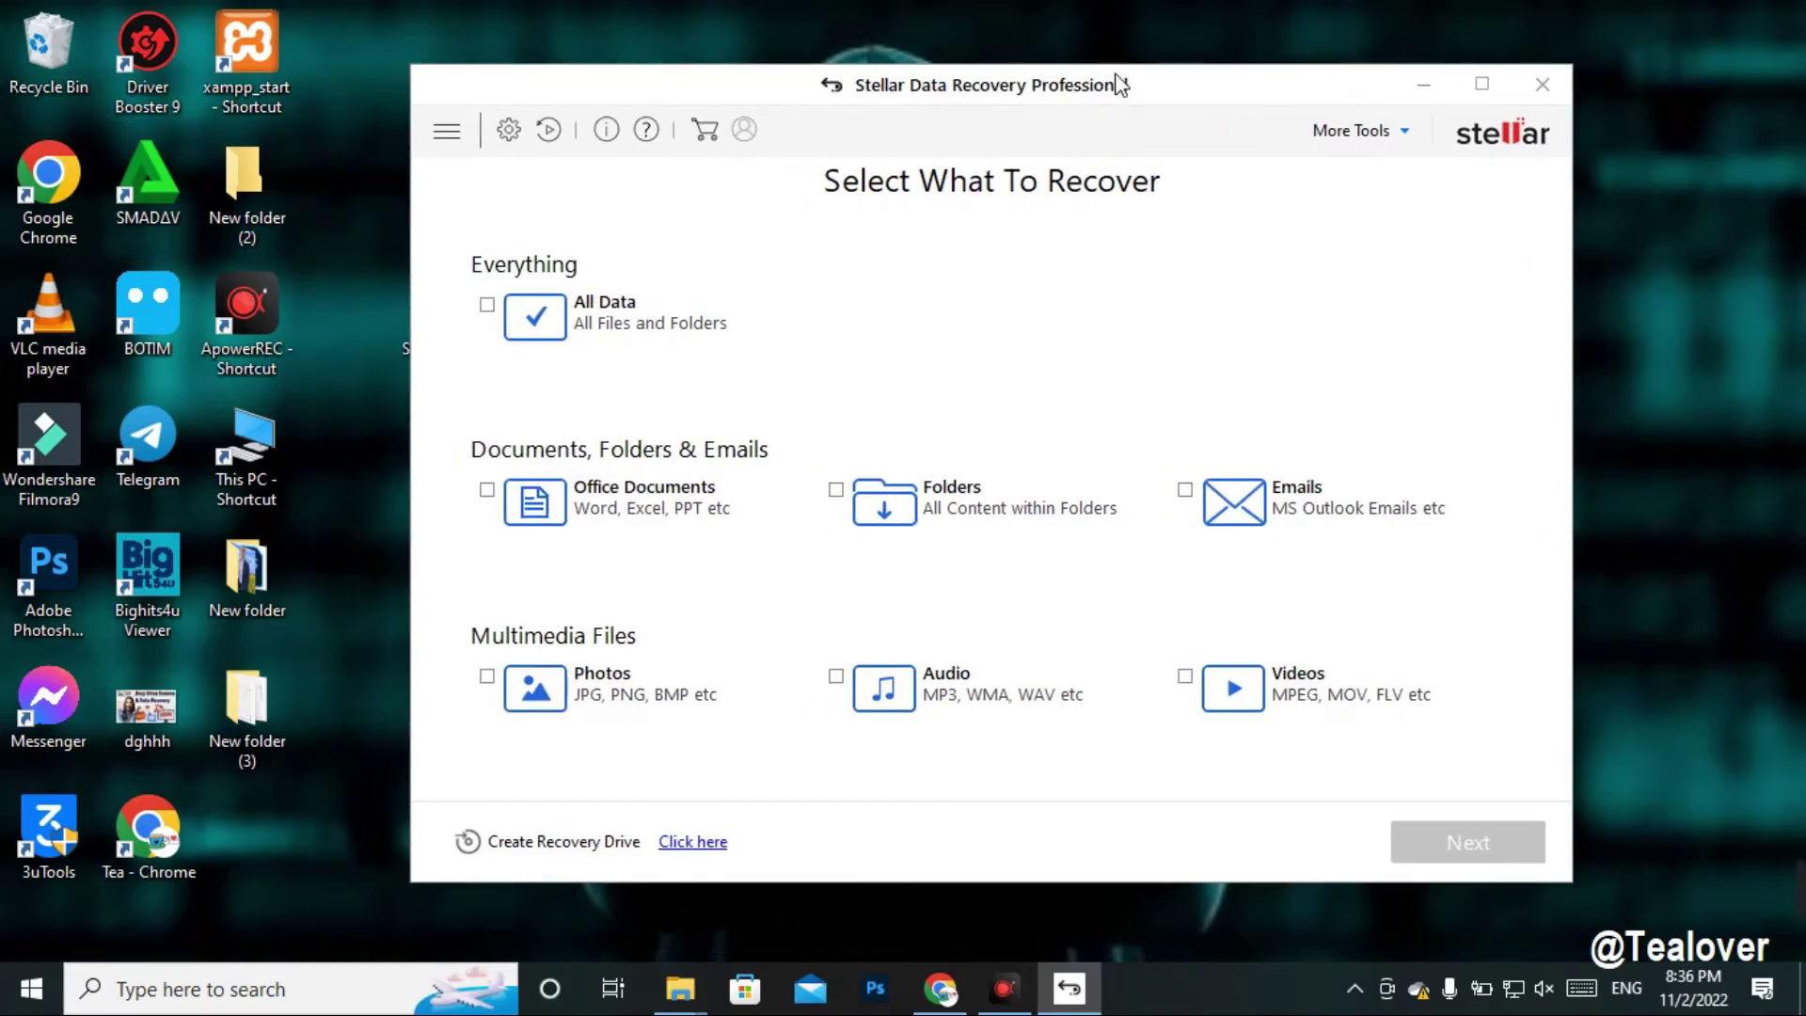
{"action": "left_click_drag", "start_coordinate": [1113, 73], "coordinate": [915, 81]}
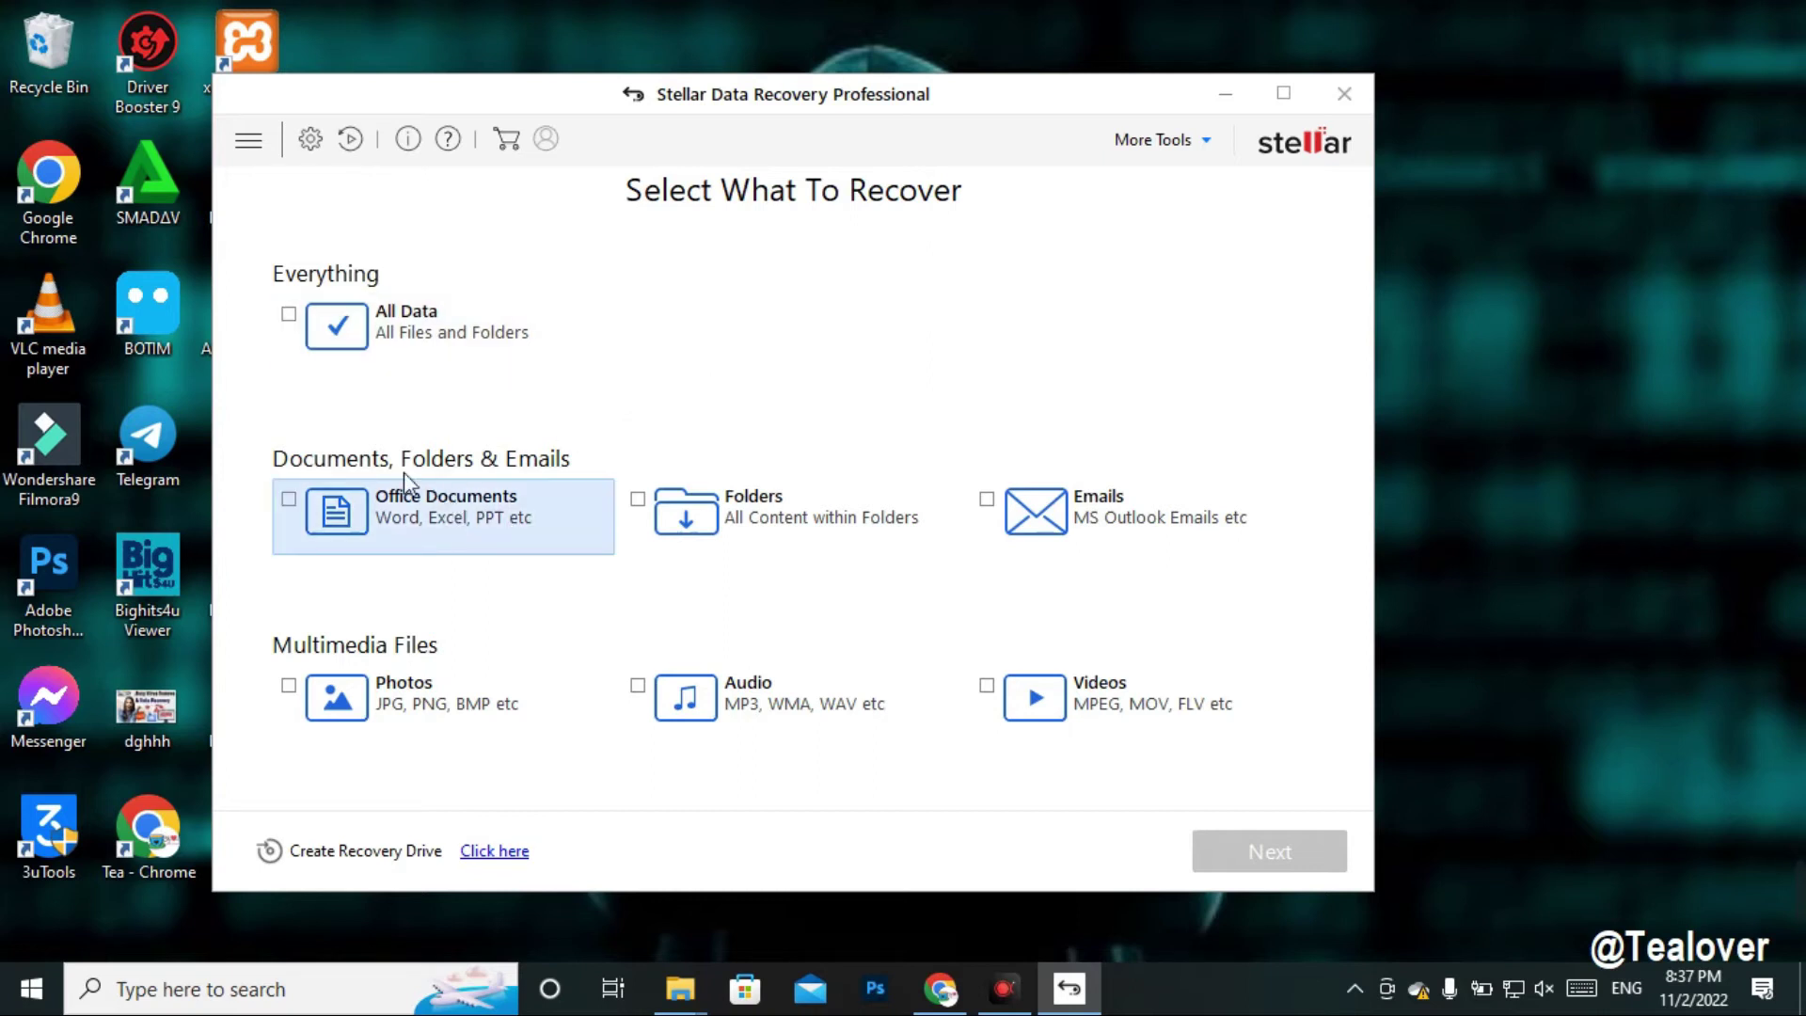
{"action": "left_click", "coordinate": [288, 500]}
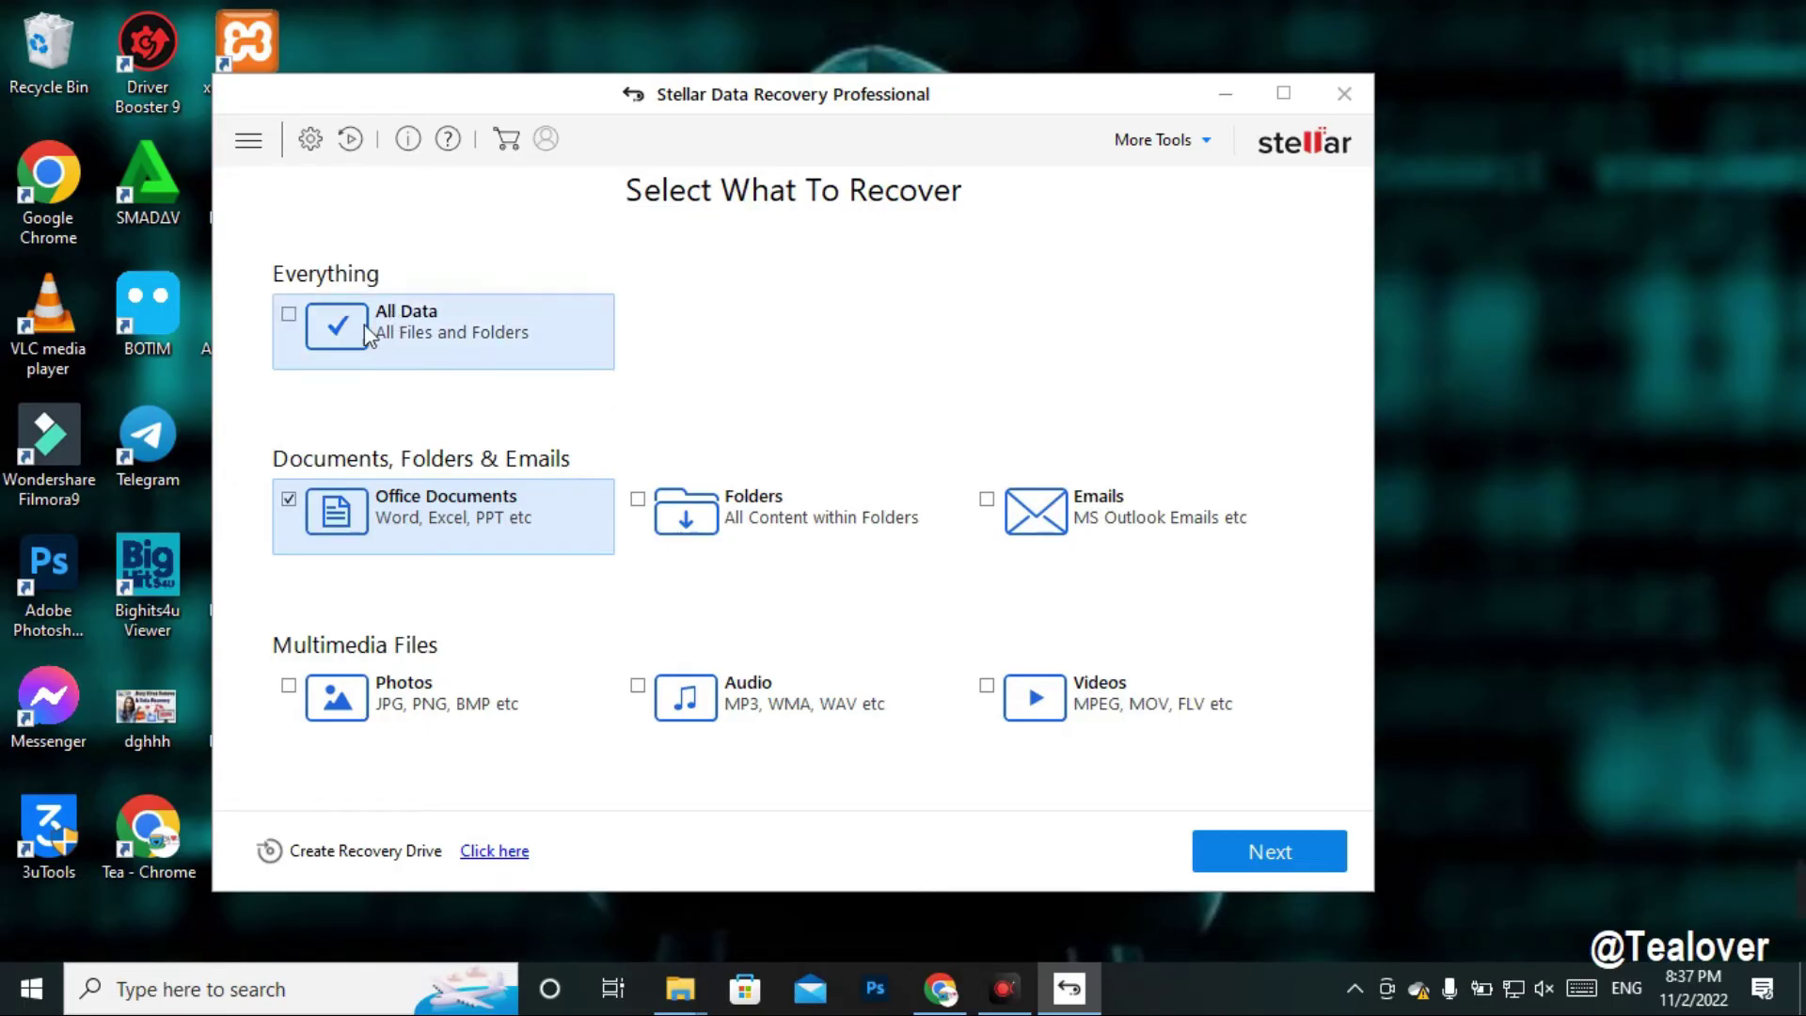
{"action": "left_click", "coordinate": [513, 334]}
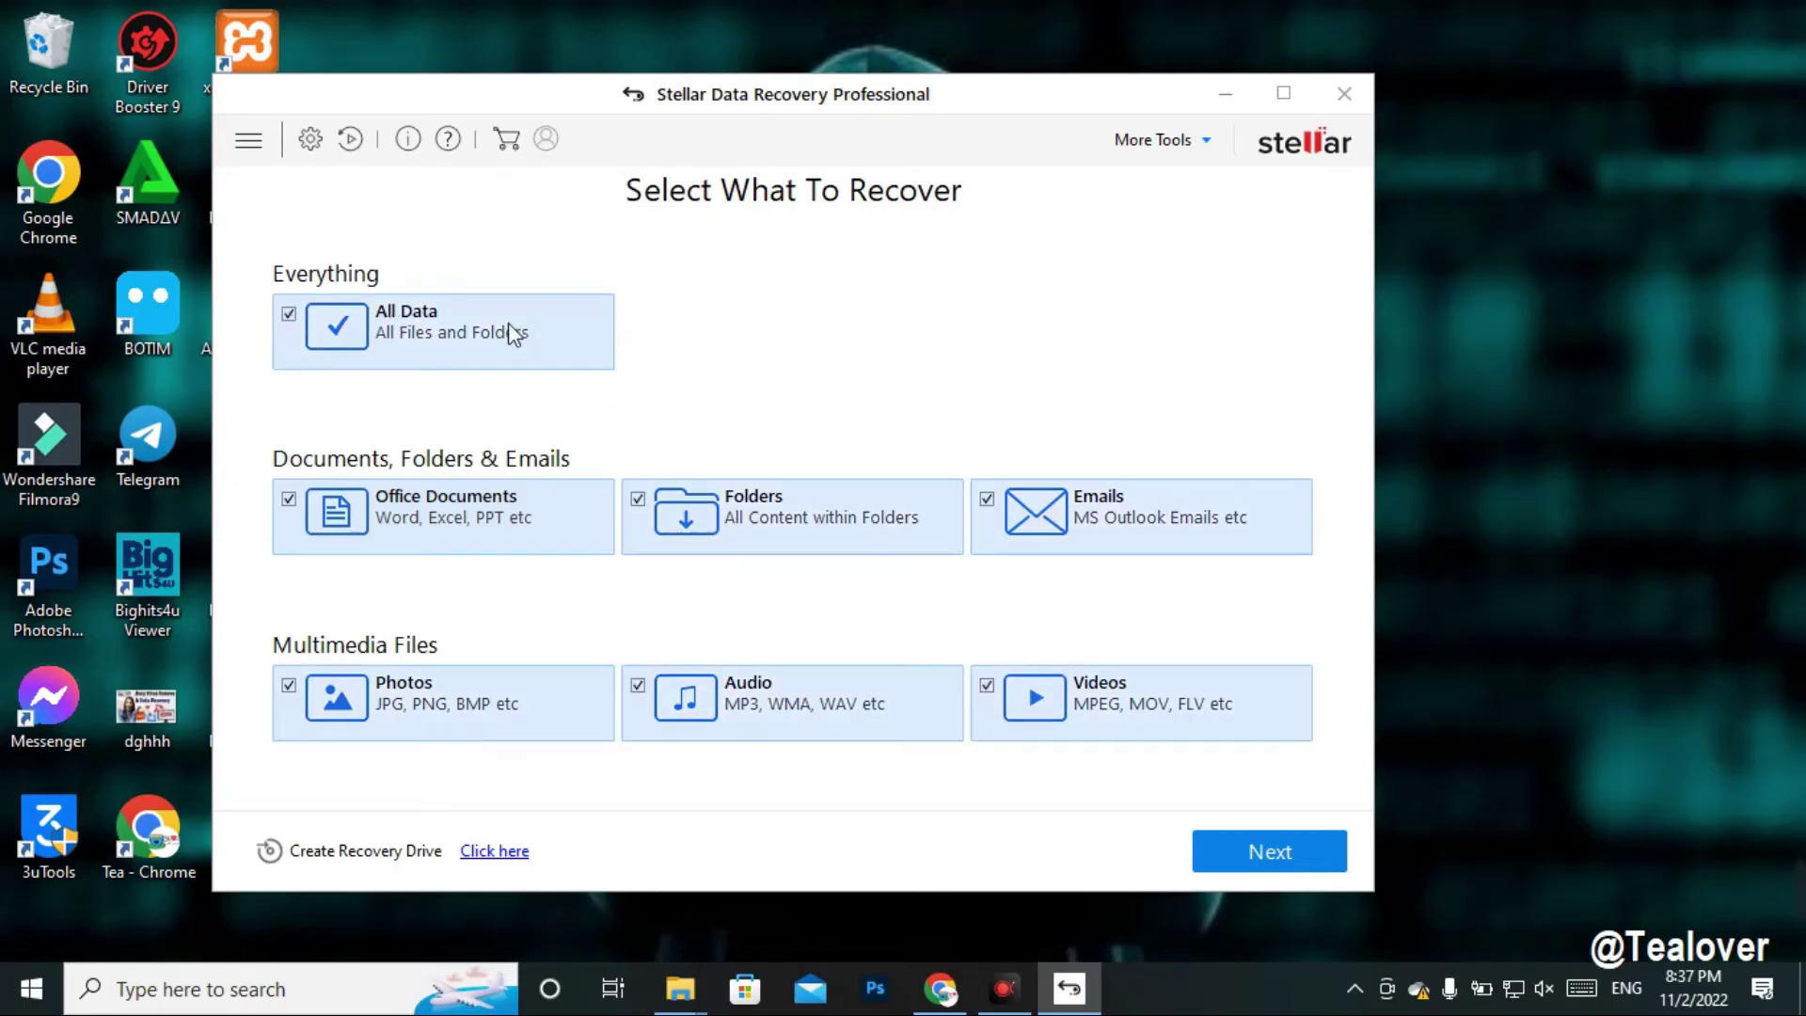
{"action": "left_click", "coordinate": [288, 314]}
- Choose Photos as the only data type to recover and proceed to the recovery location selection
{"action": "left_click", "coordinate": [289, 687]}
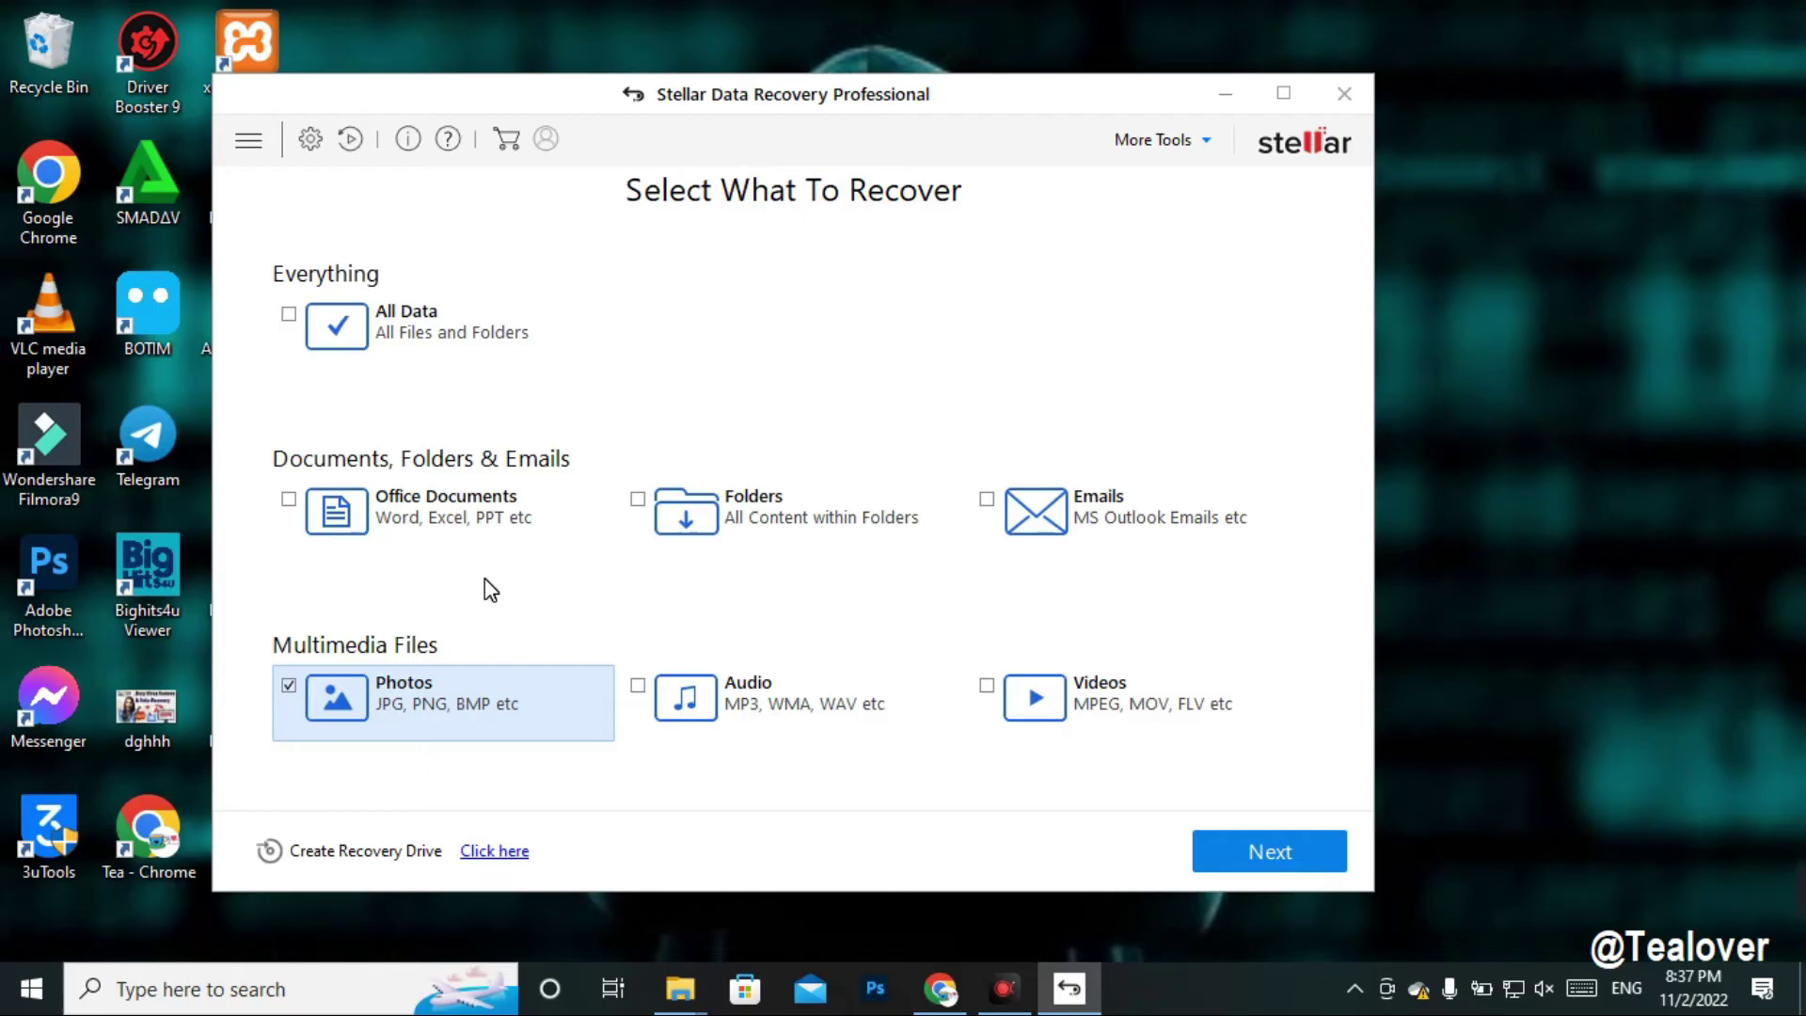
{"action": "left_click", "coordinate": [290, 686]}
{"action": "left_click", "coordinate": [289, 686]}
{"action": "left_click", "coordinate": [1239, 847]}
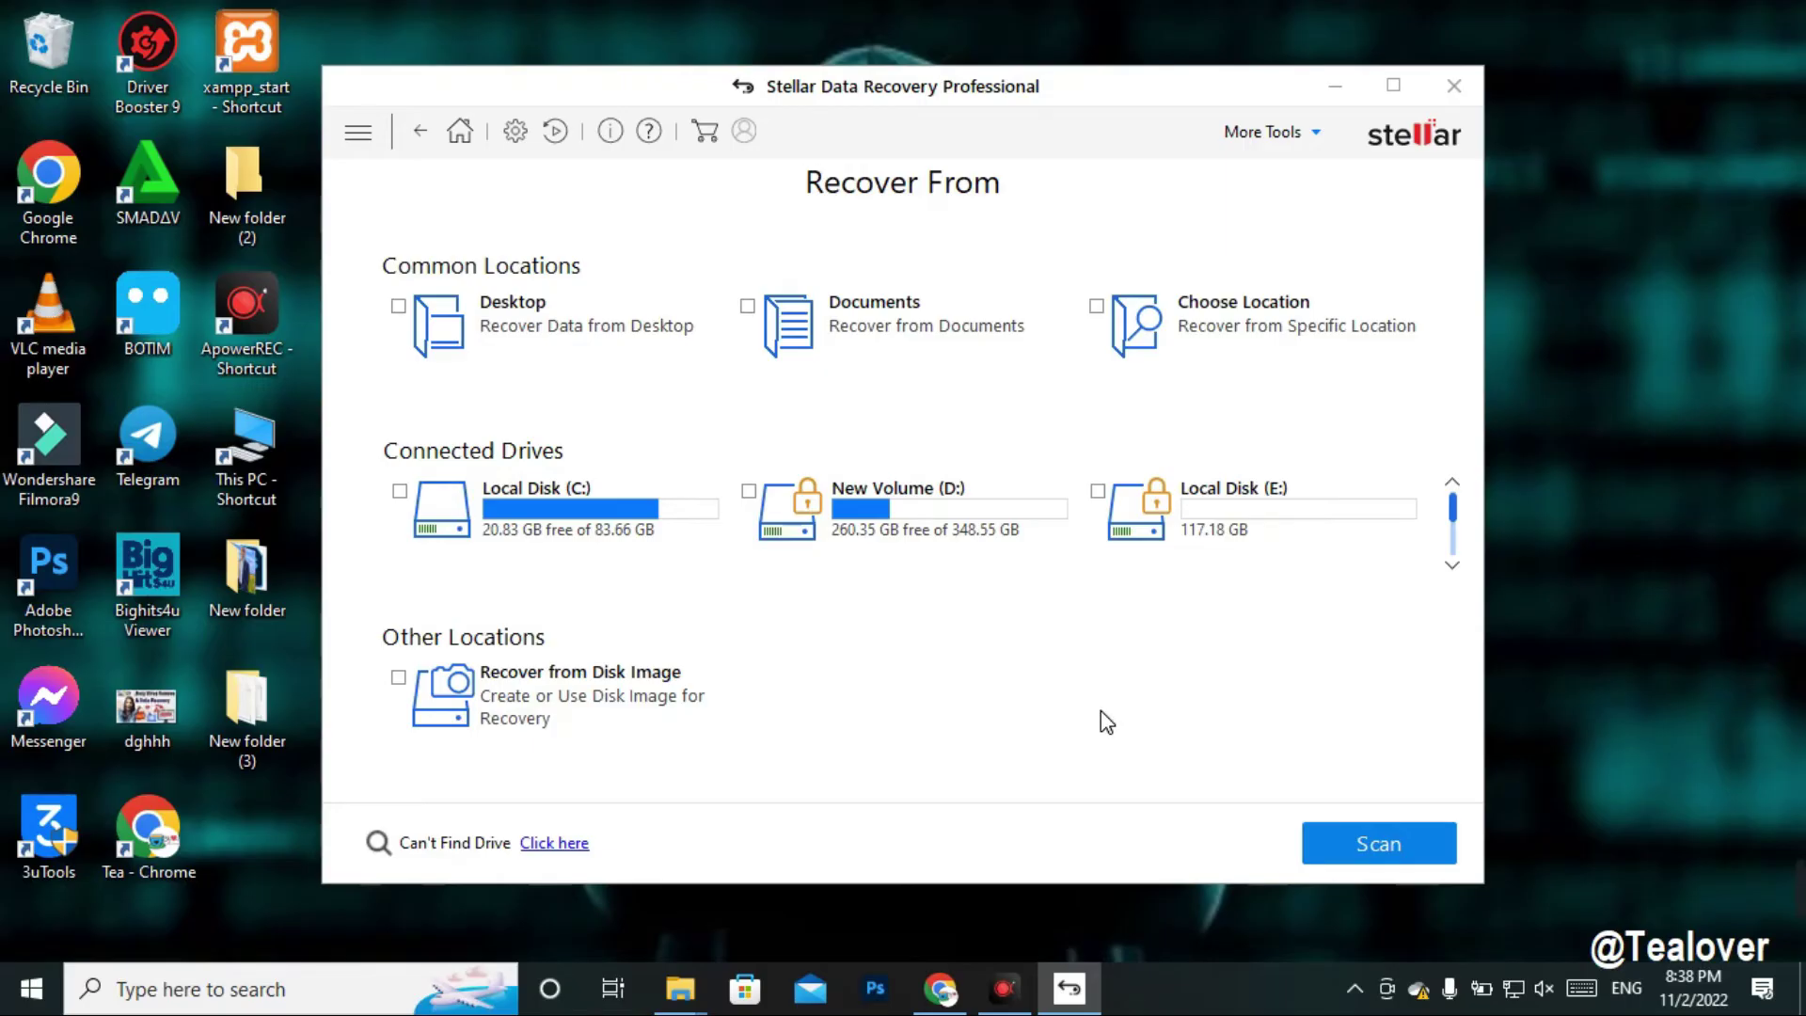
- Run a Deep Scan of the pendrive (F:) drive and dismiss the scan completion message
{"action": "left_click", "coordinate": [1453, 565]}
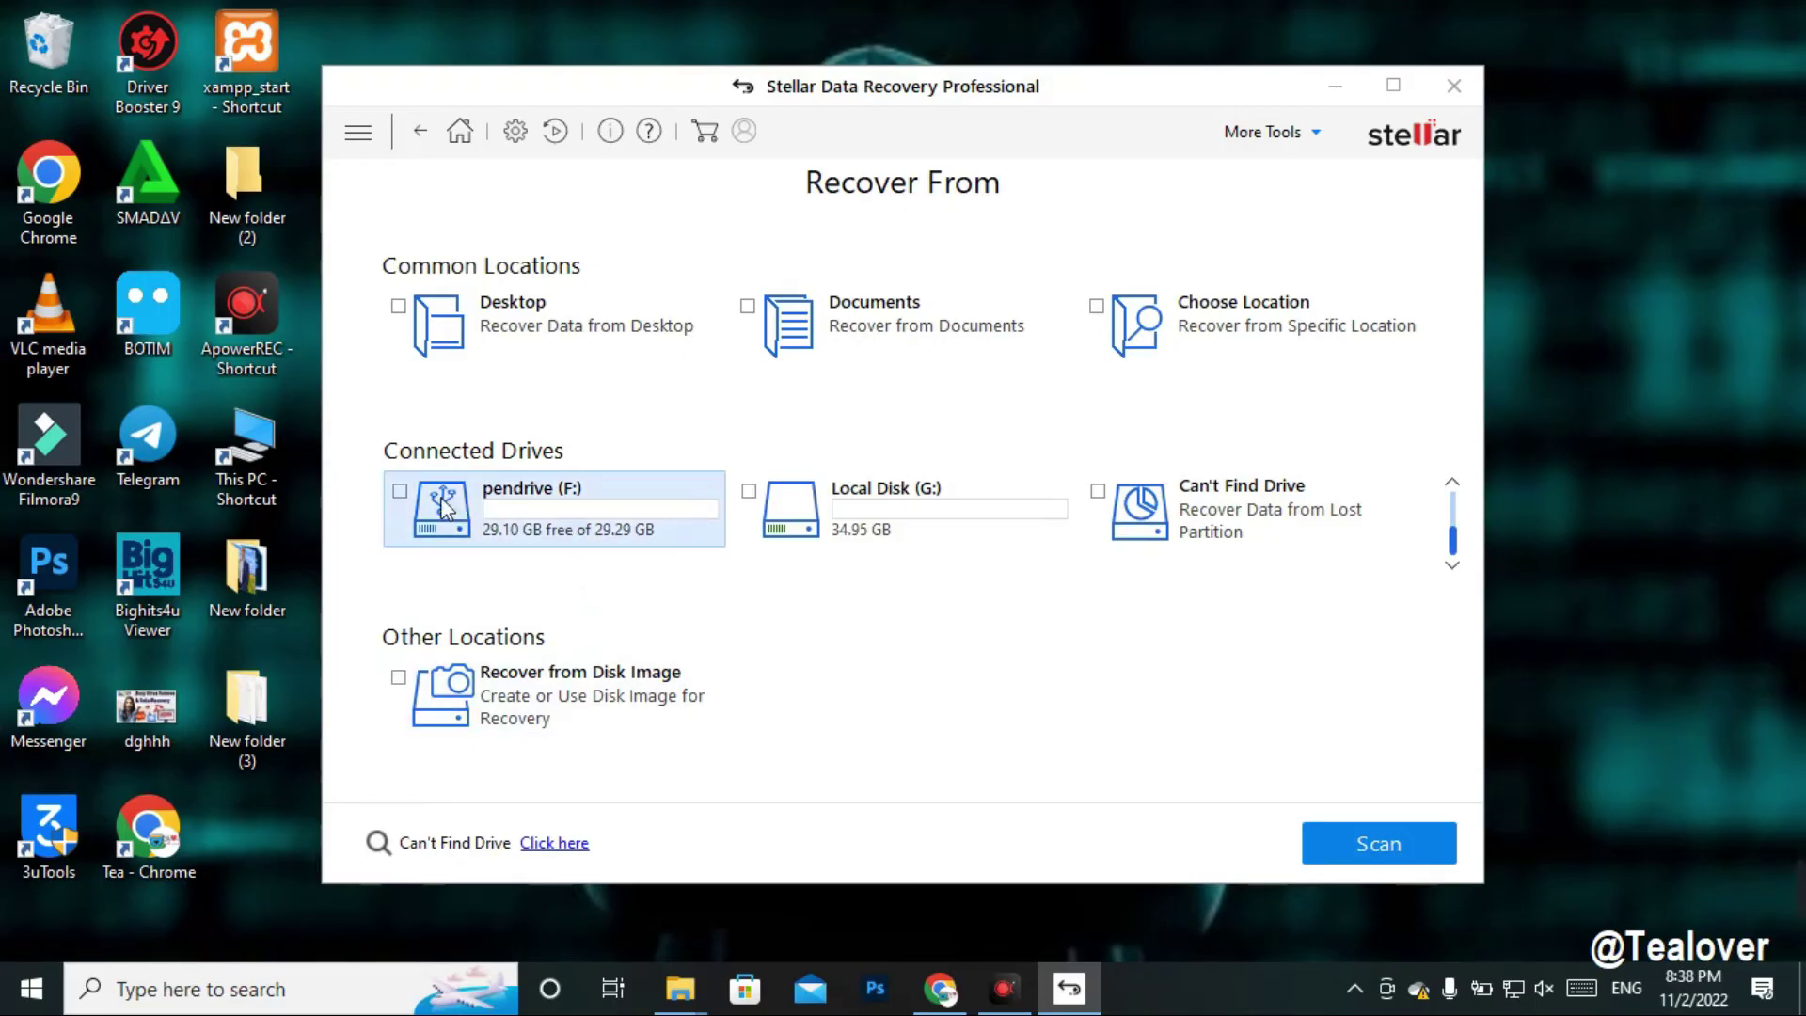
{"action": "left_click", "coordinate": [399, 493]}
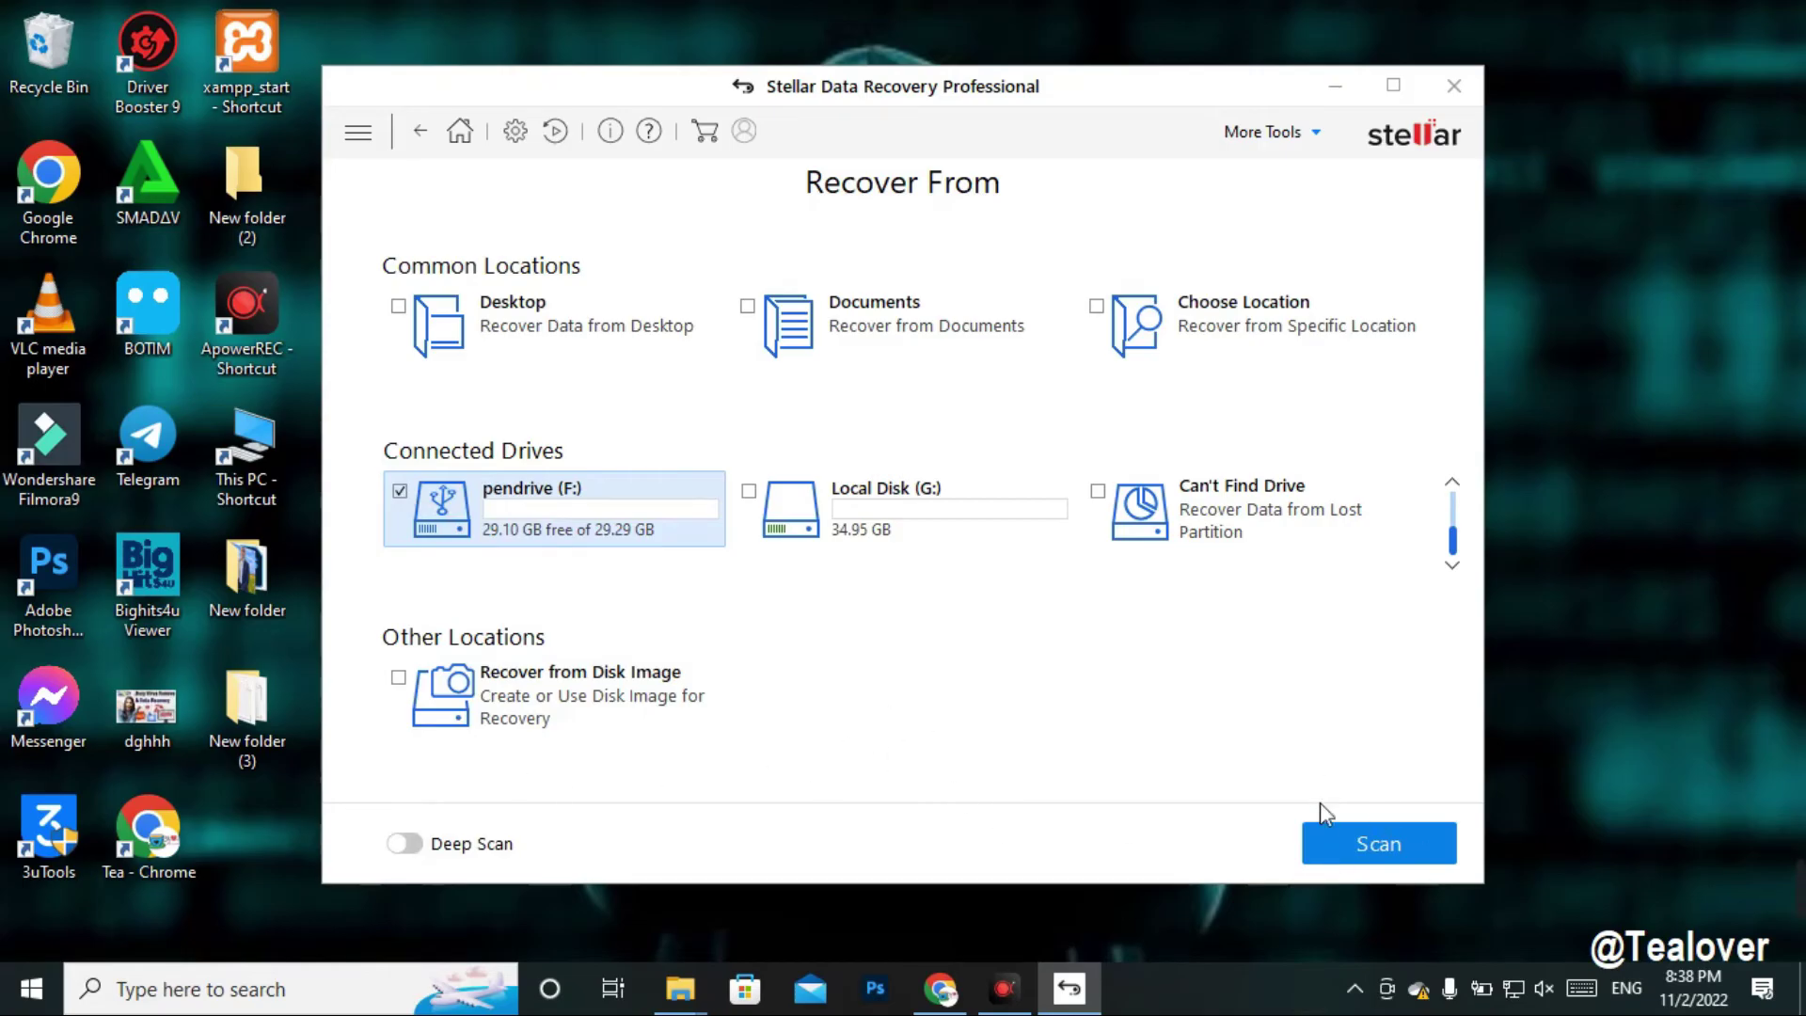
{"action": "left_click", "coordinate": [416, 845]}
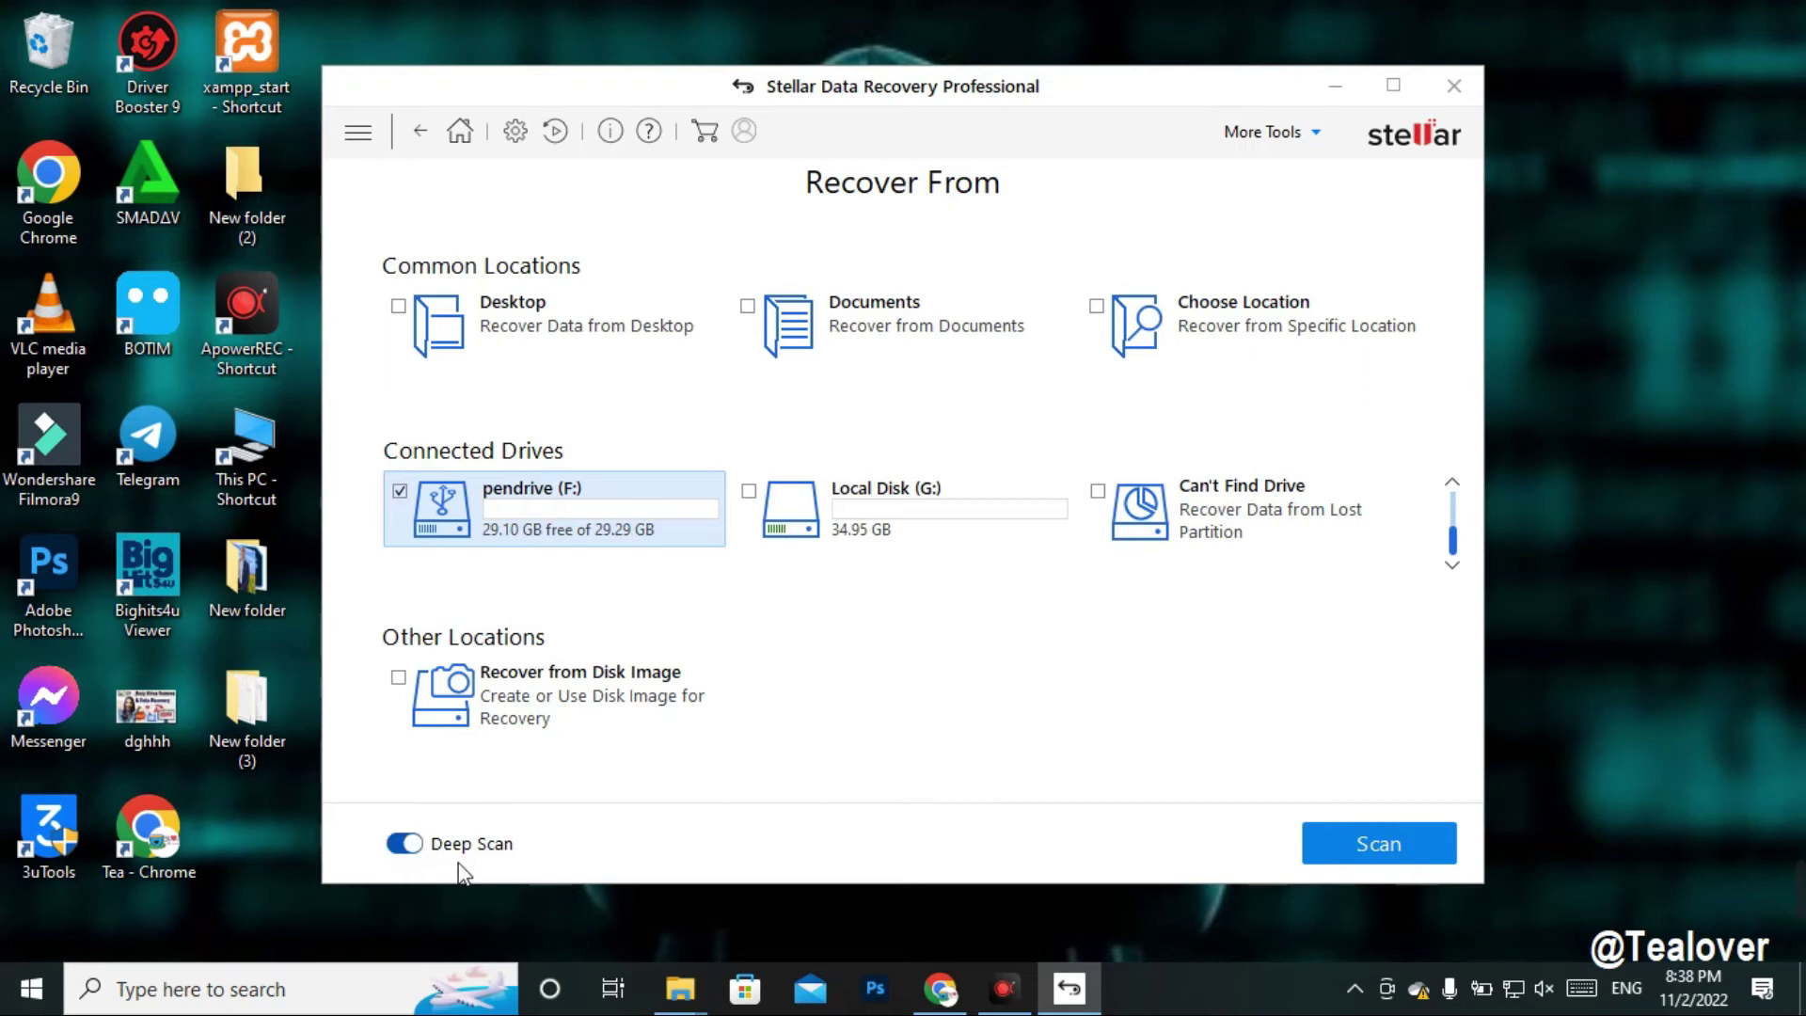
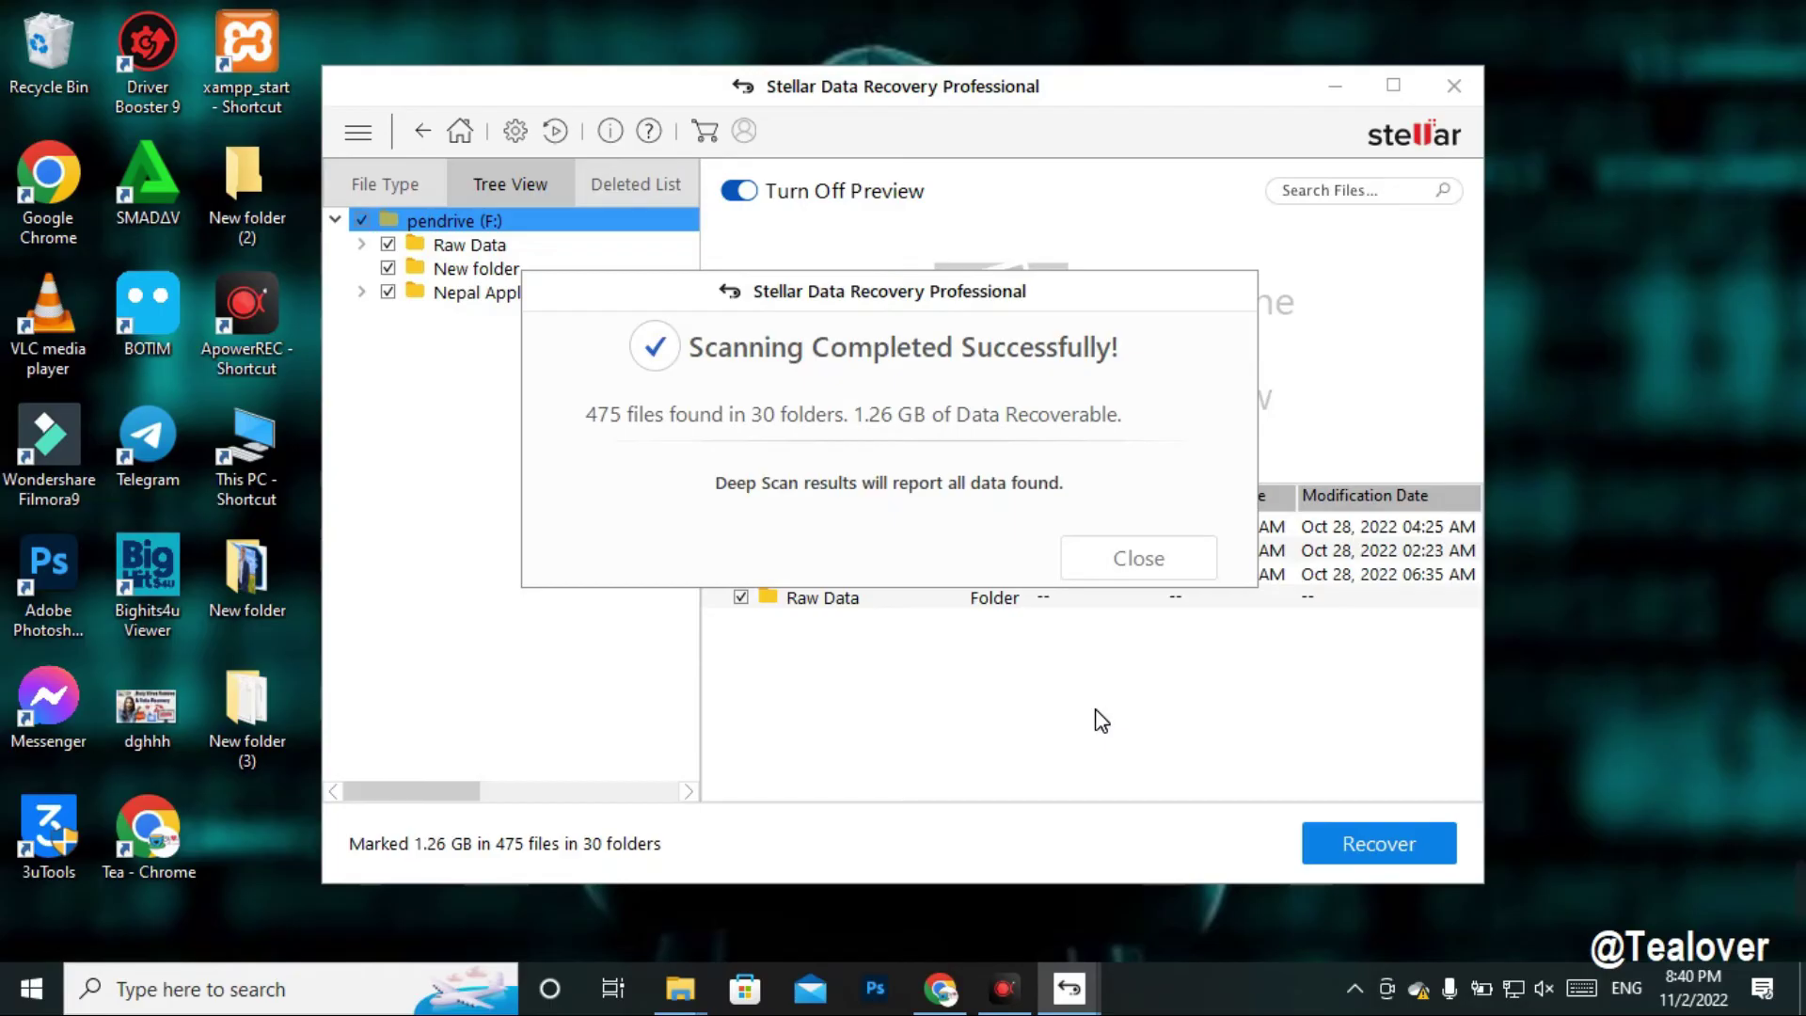
{"action": "left_click", "coordinate": [1134, 560]}
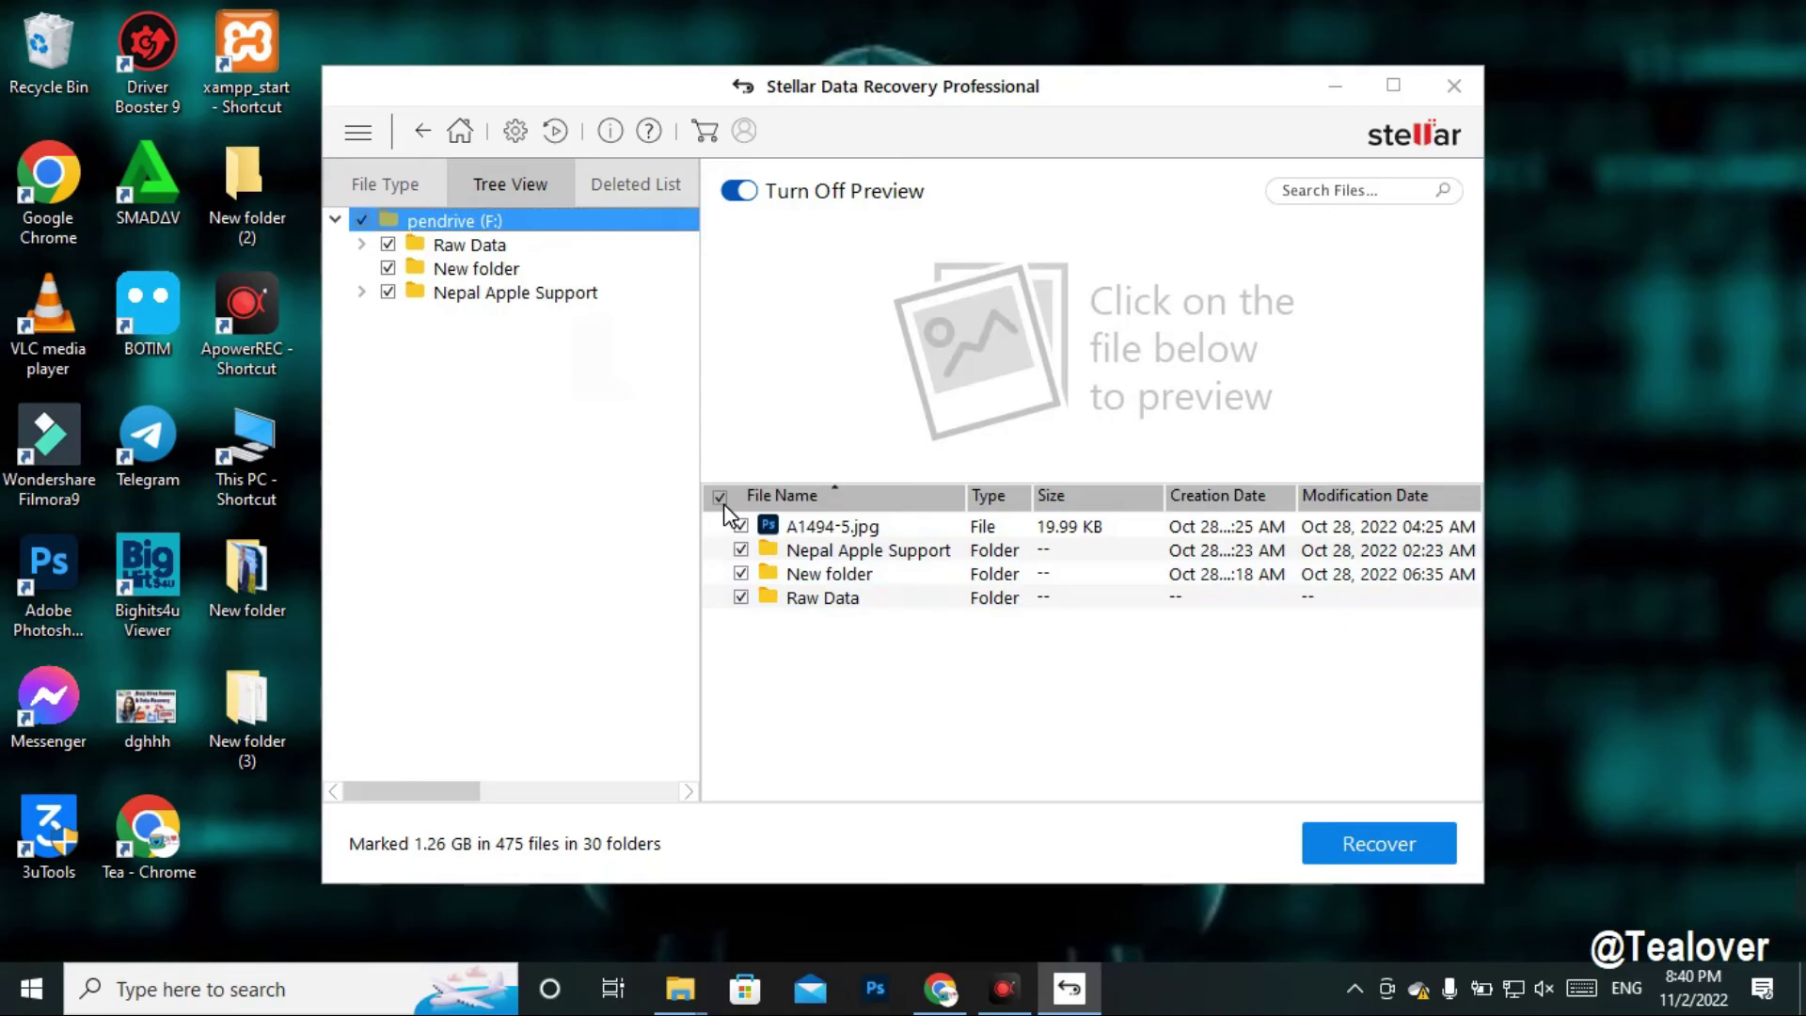
- Unmark all of pendrive (F:) and mark only the JPEG and PNG folders inside Raw Data
{"action": "left_click", "coordinate": [363, 221]}
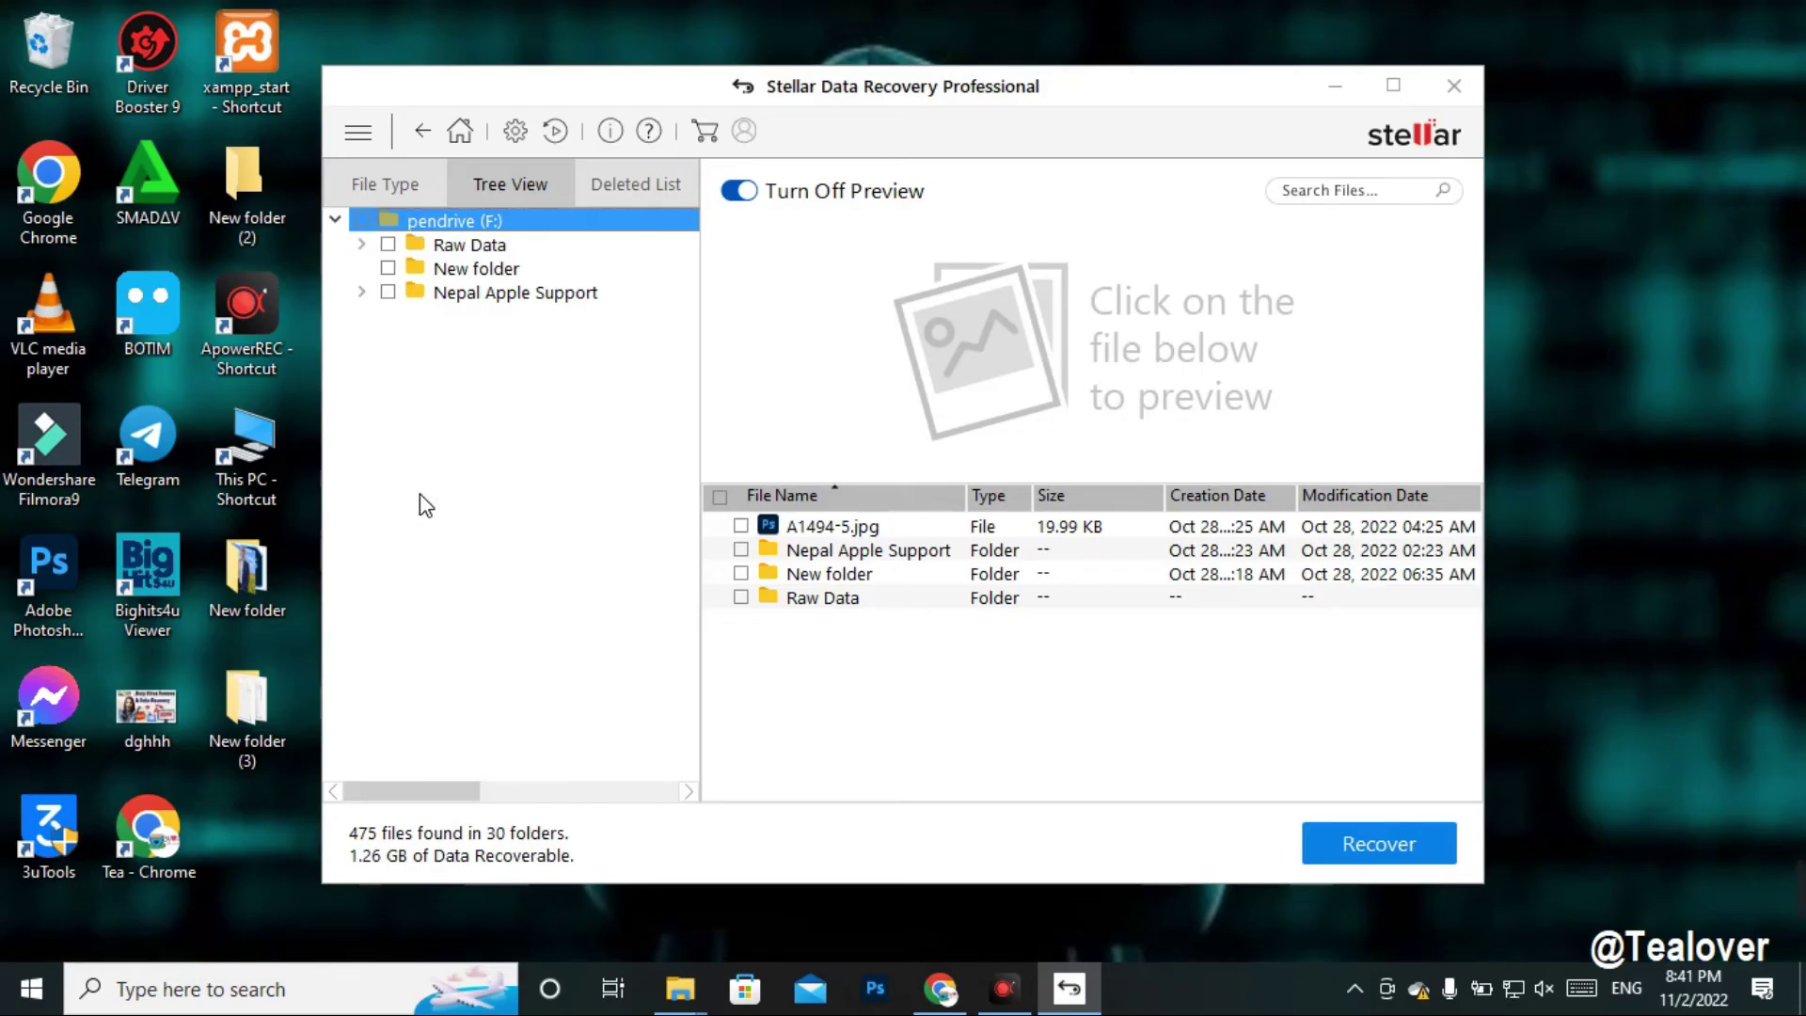
{"action": "left_click", "coordinate": [462, 246]}
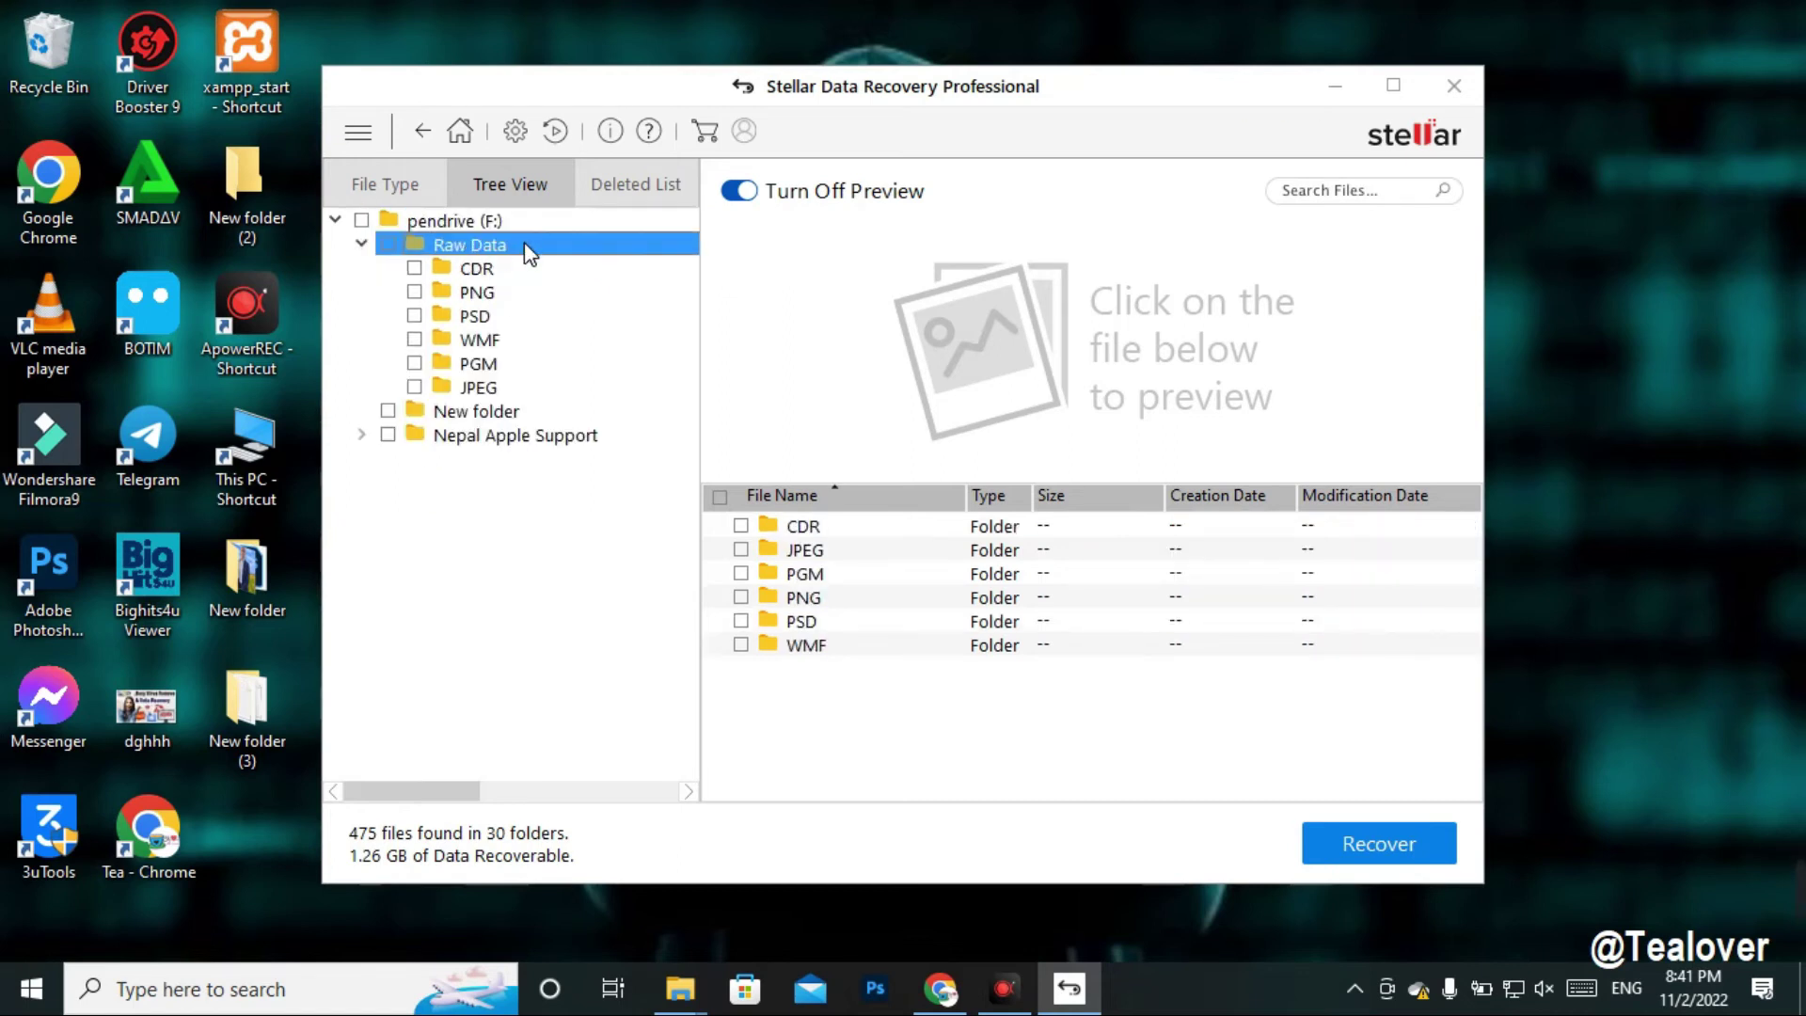
{"action": "left_click", "coordinate": [414, 387]}
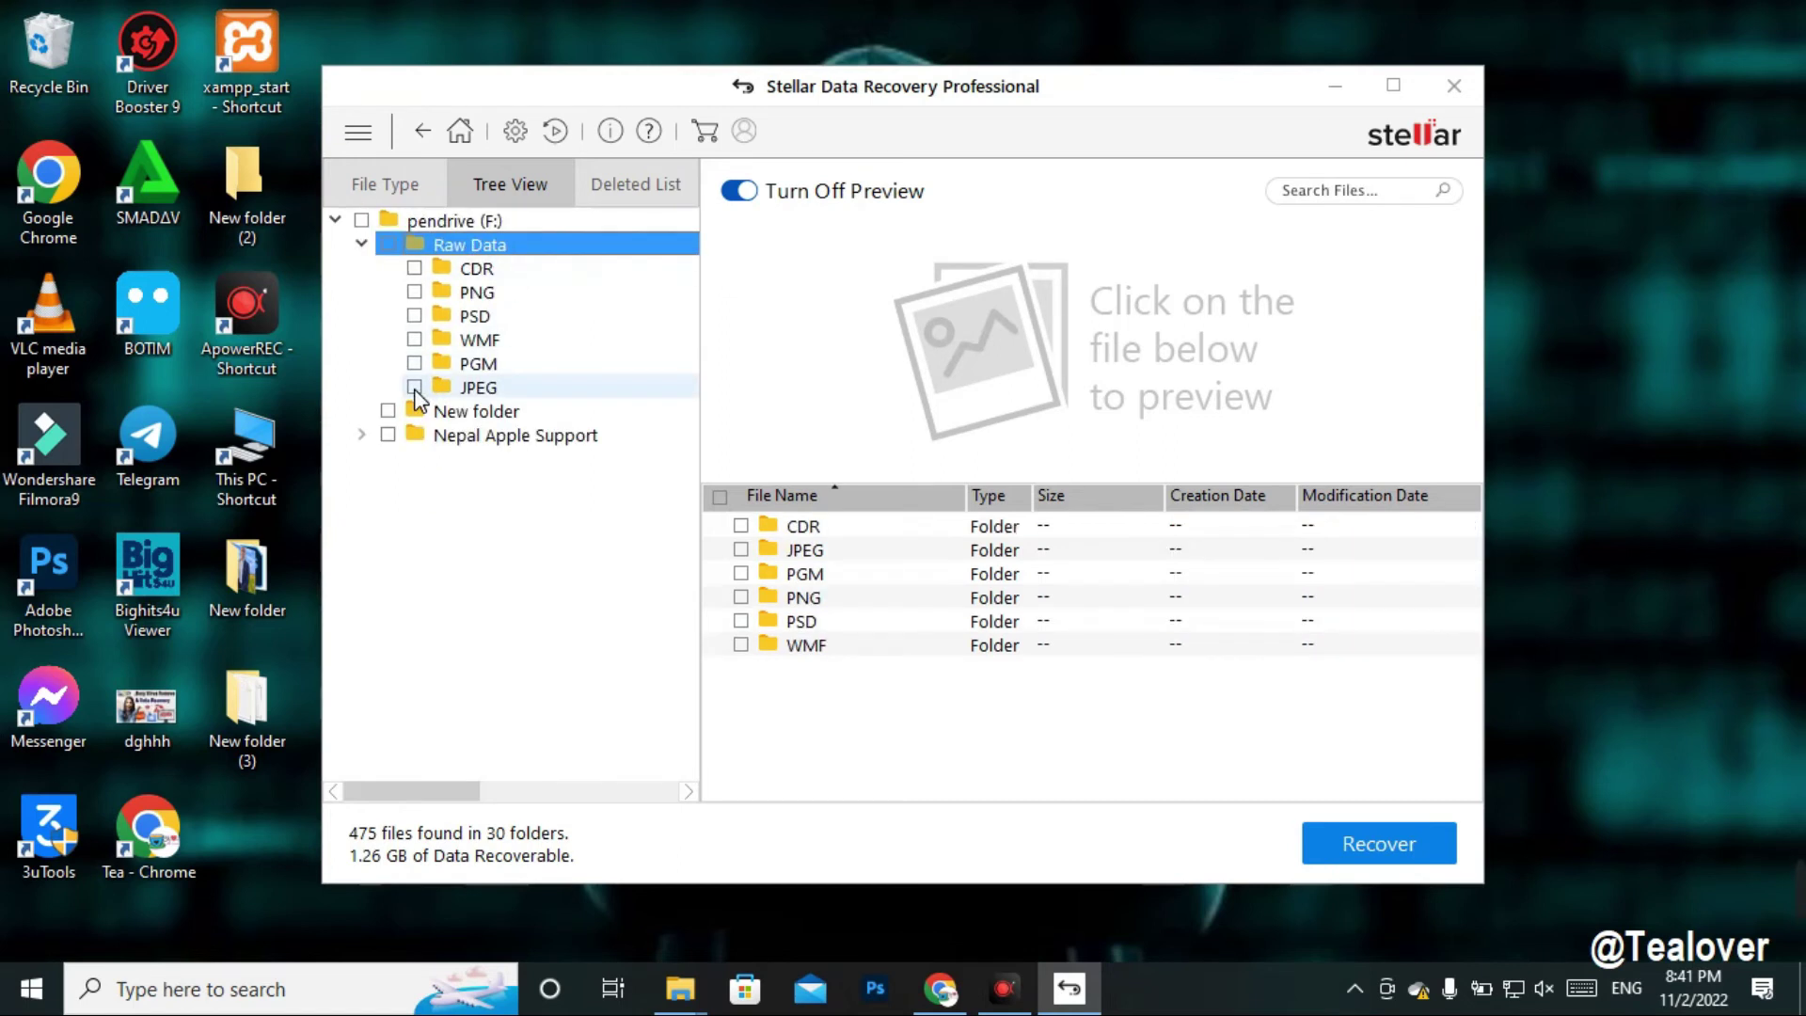
{"action": "left_click", "coordinate": [414, 292]}
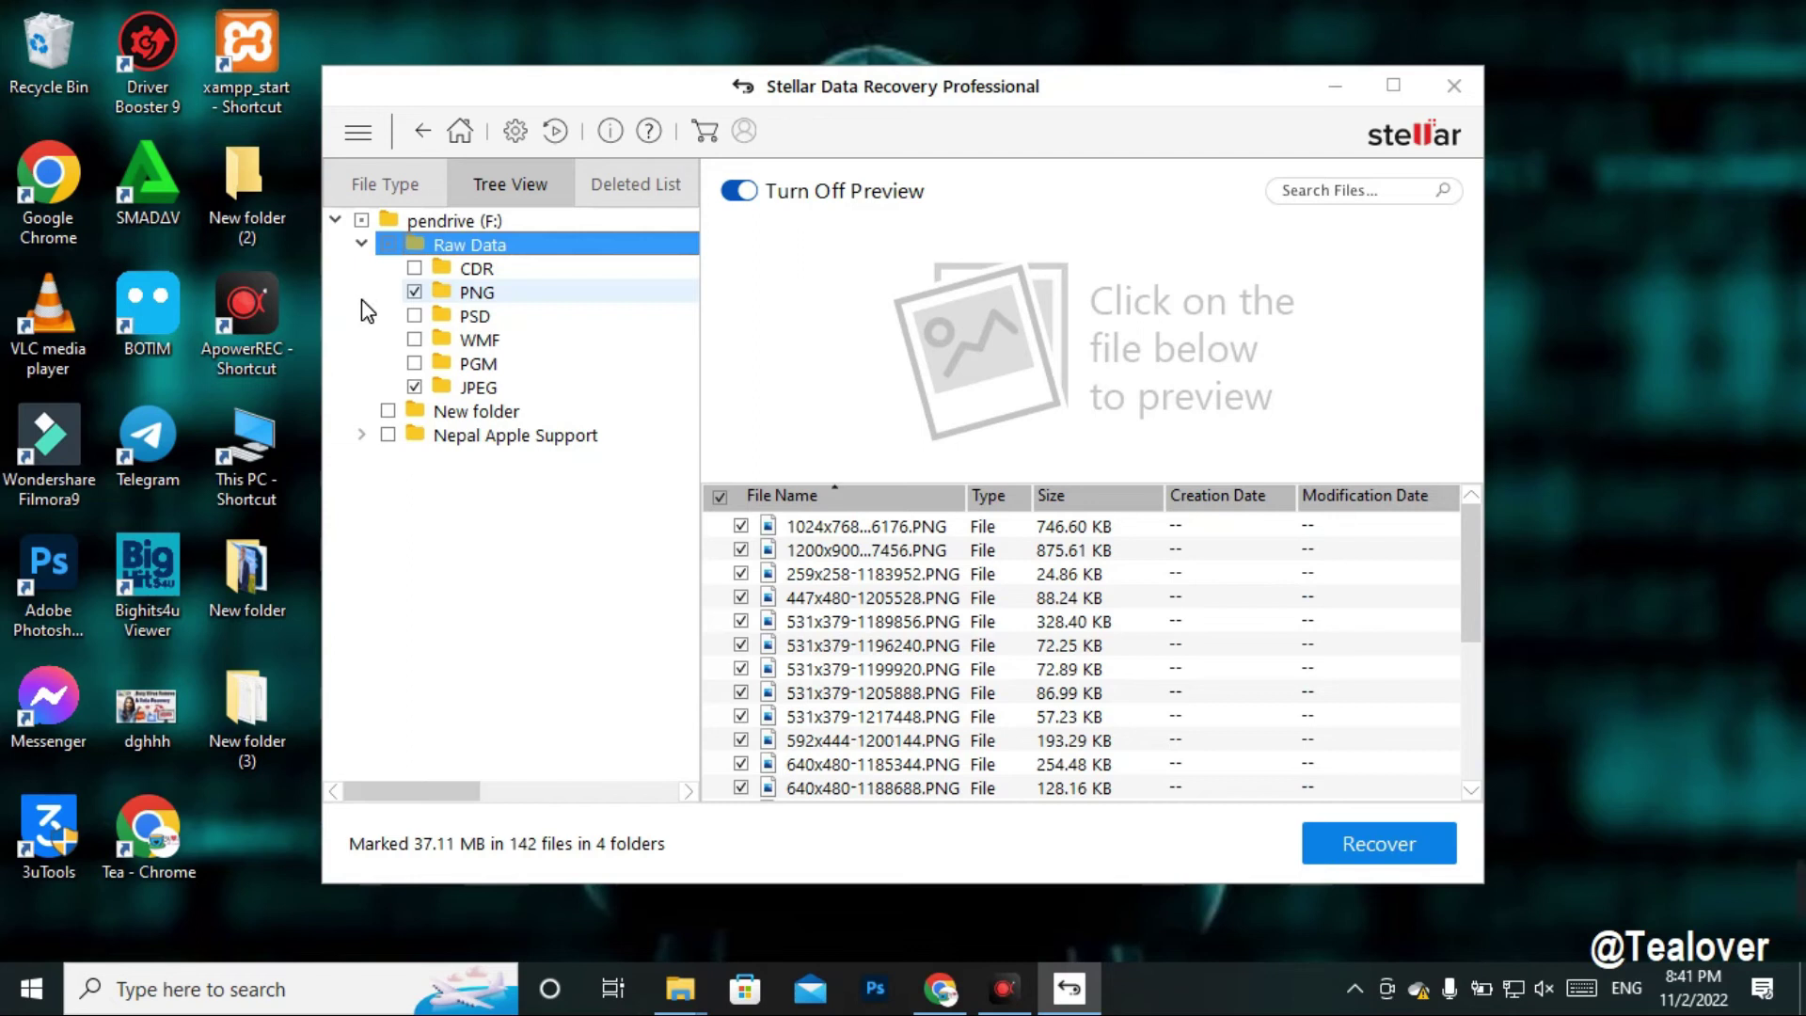
- Examine the lists of recoverable files in the PNG and JPEG folders
{"action": "scroll", "coordinate": [978, 640], "scroll_direction": "down", "scroll_amount": 4}
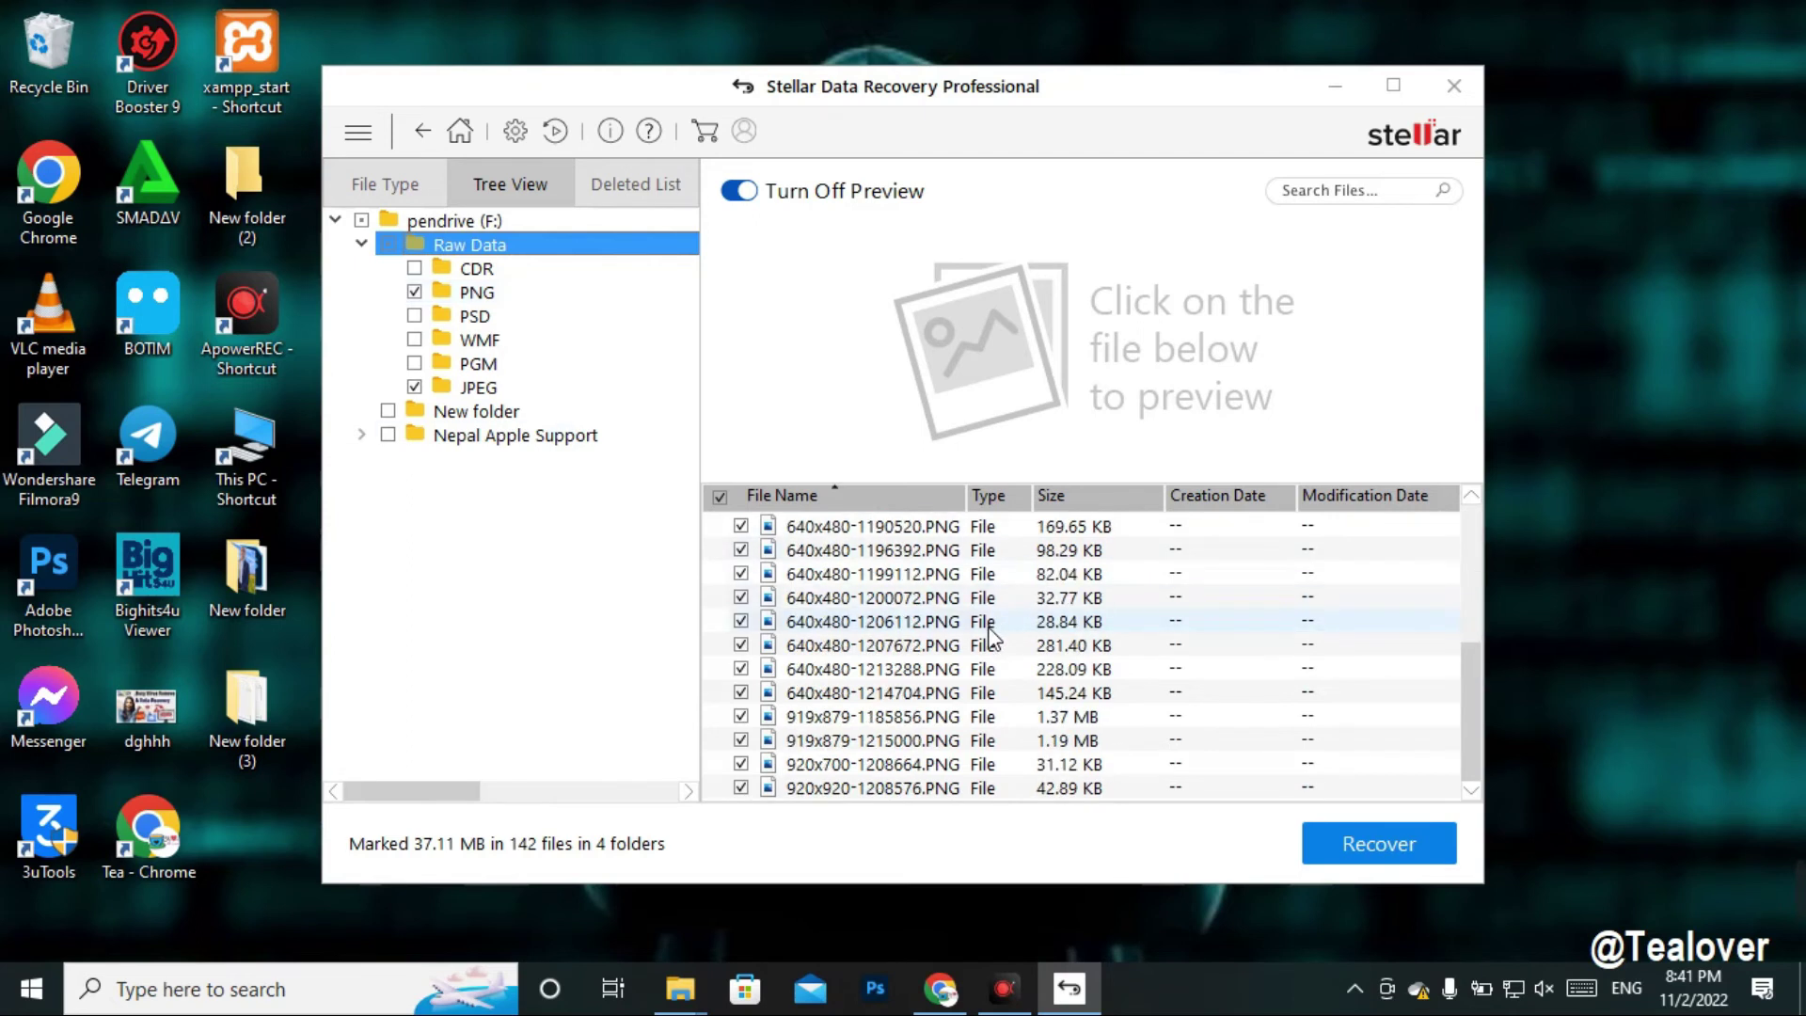
{"action": "scroll", "coordinate": [985, 649], "scroll_direction": "up", "scroll_amount": 4}
{"action": "scroll", "coordinate": [982, 649], "scroll_direction": "down", "scroll_amount": 4}
{"action": "scroll", "coordinate": [982, 649], "scroll_direction": "up", "scroll_amount": 4}
{"action": "key", "text": "j"}
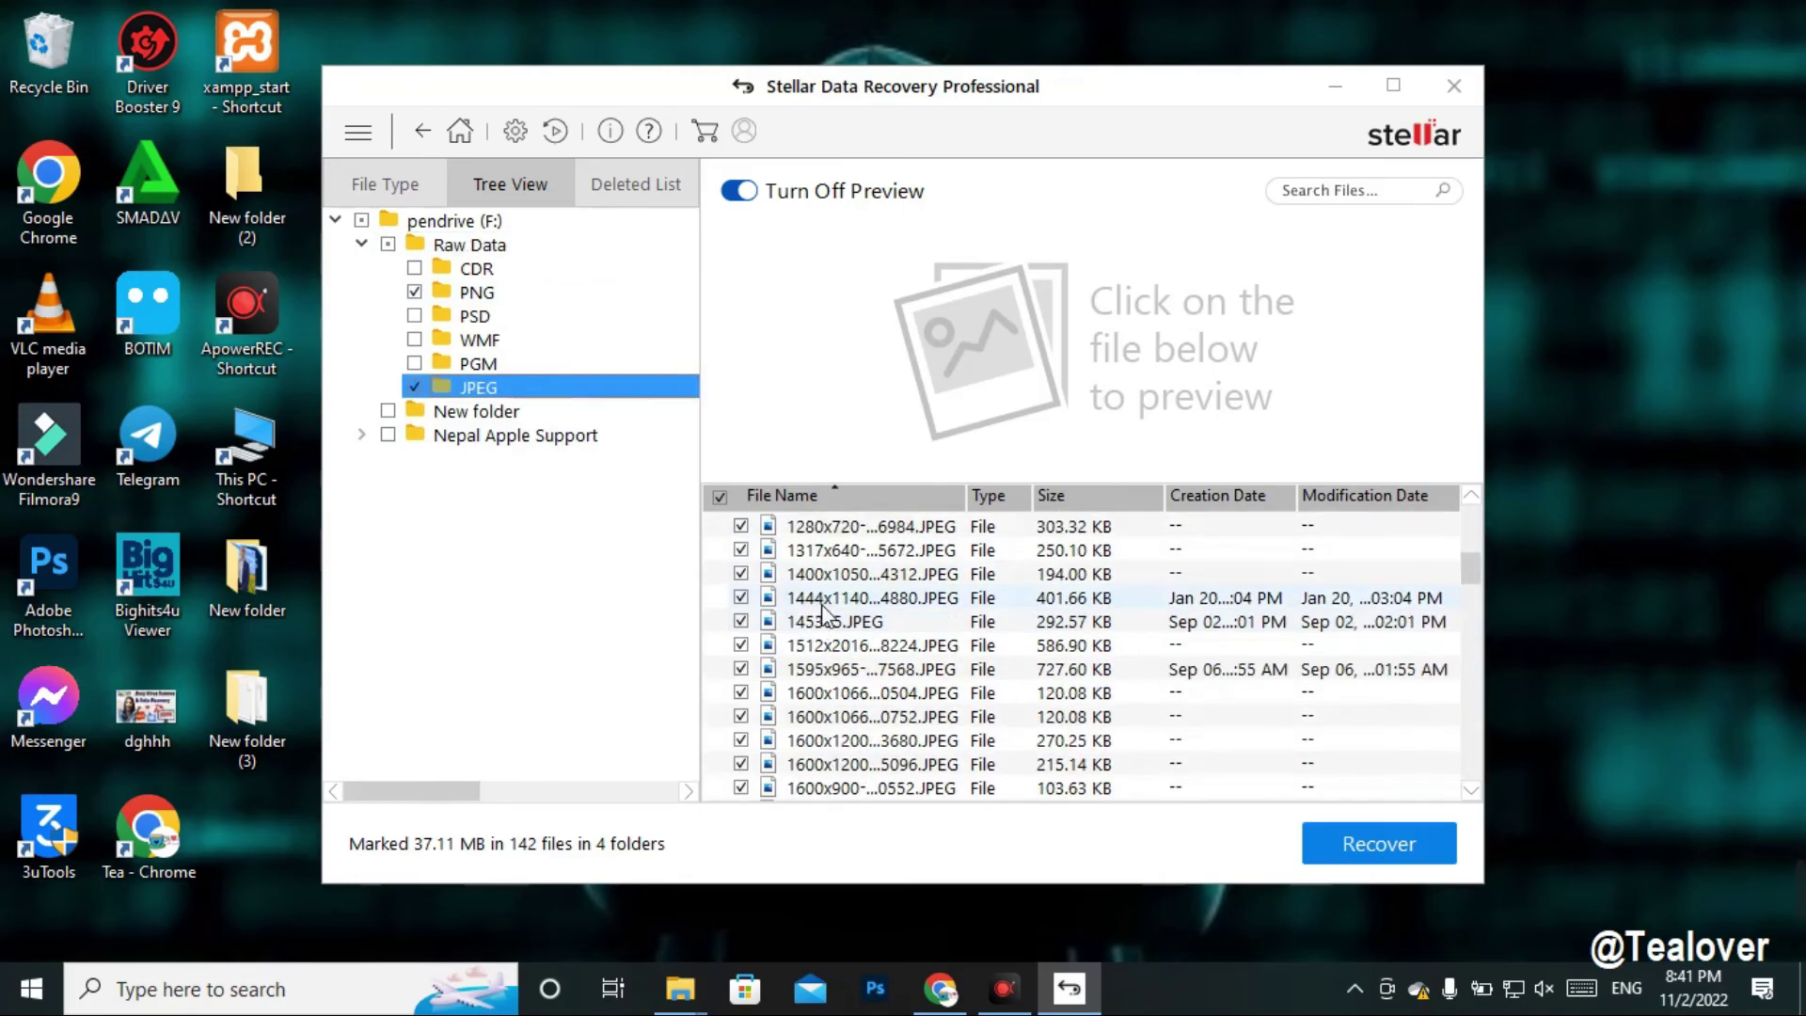
{"action": "scroll", "coordinate": [828, 610], "scroll_direction": "down", "scroll_amount": 5}
{"action": "scroll", "coordinate": [828, 609], "scroll_direction": "down", "scroll_amount": 12}
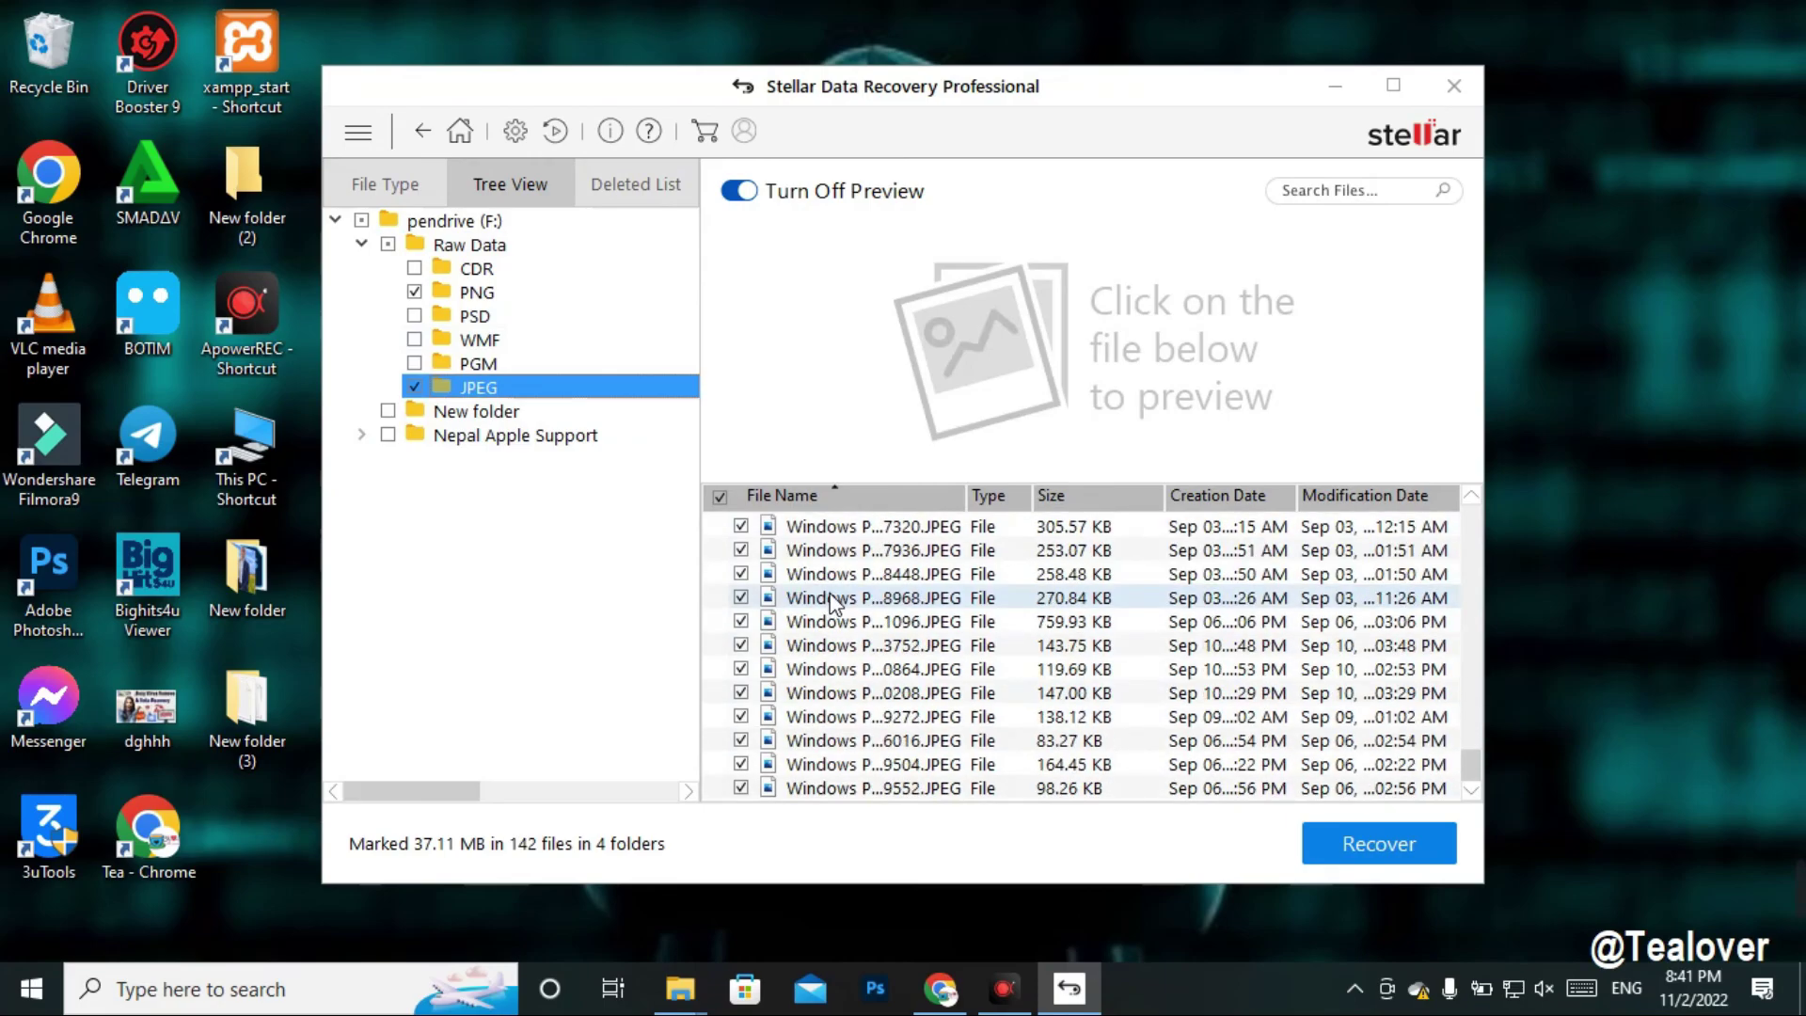
{"action": "scroll", "coordinate": [827, 585], "scroll_direction": "up", "scroll_amount": 10}
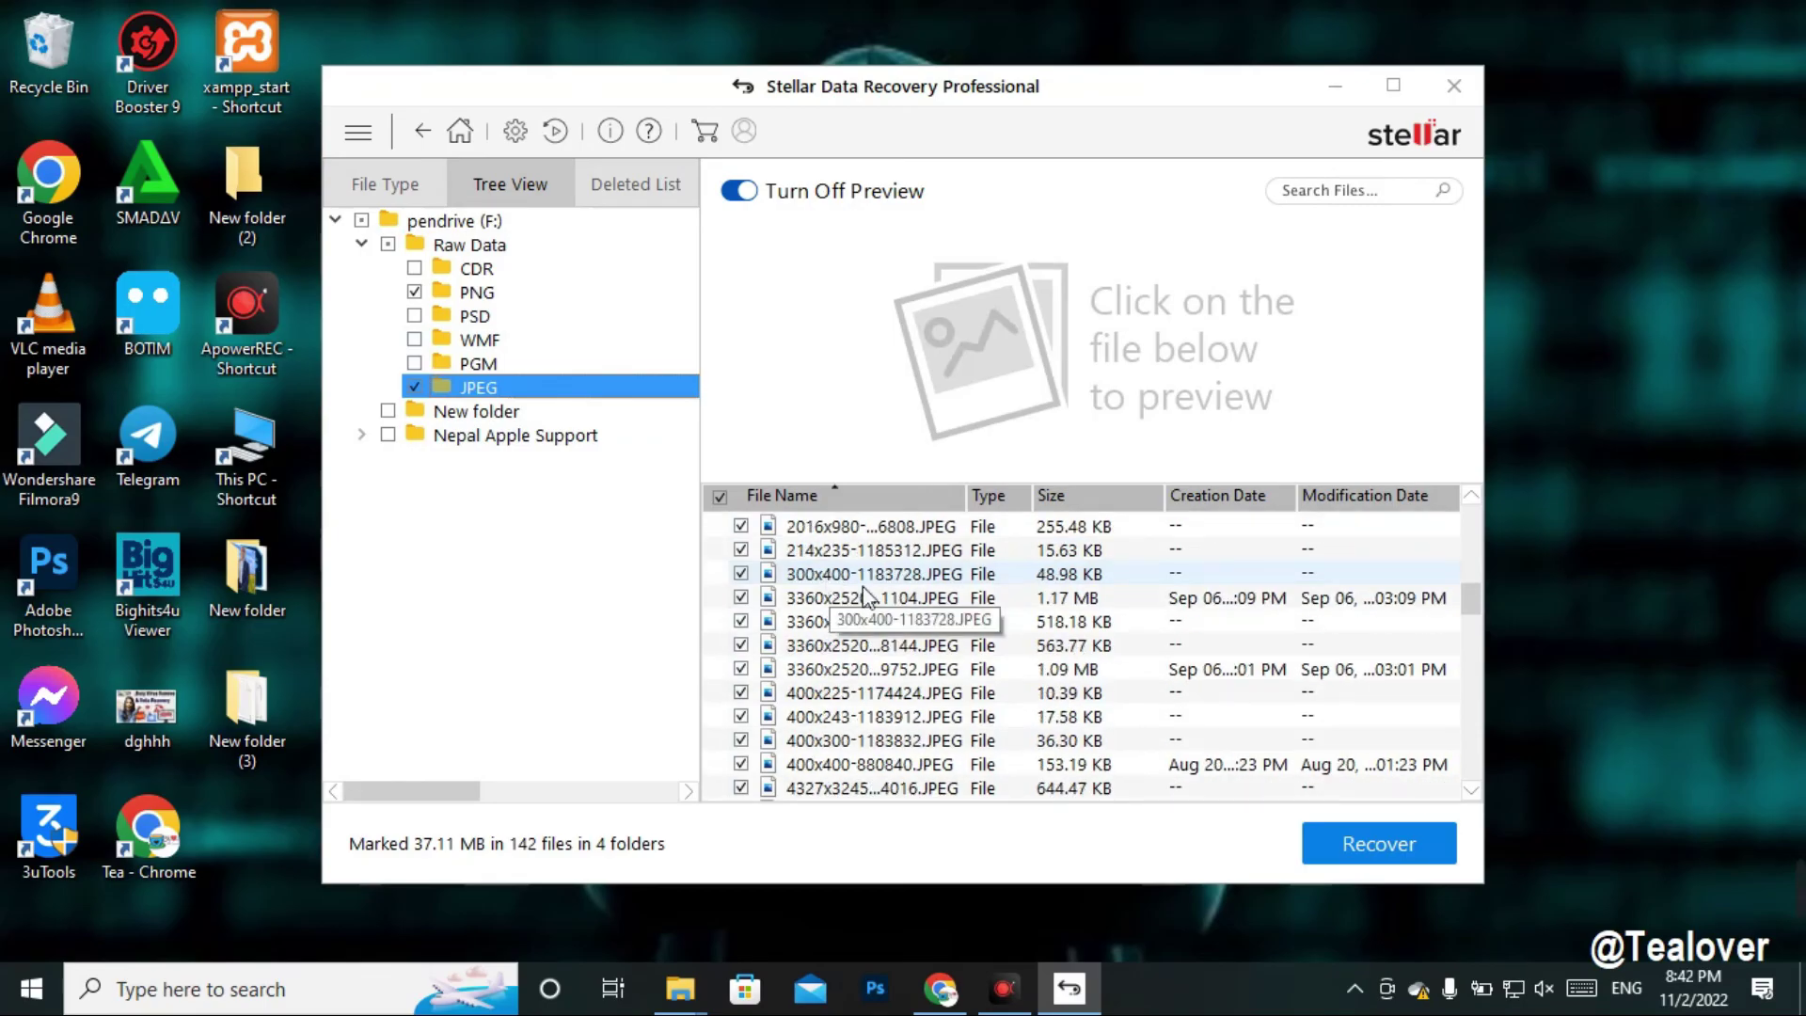
- Start recovering the marked files and create a folder named rrecover on the Desktop while browsing for the destination
{"action": "left_click", "coordinate": [1331, 858]}
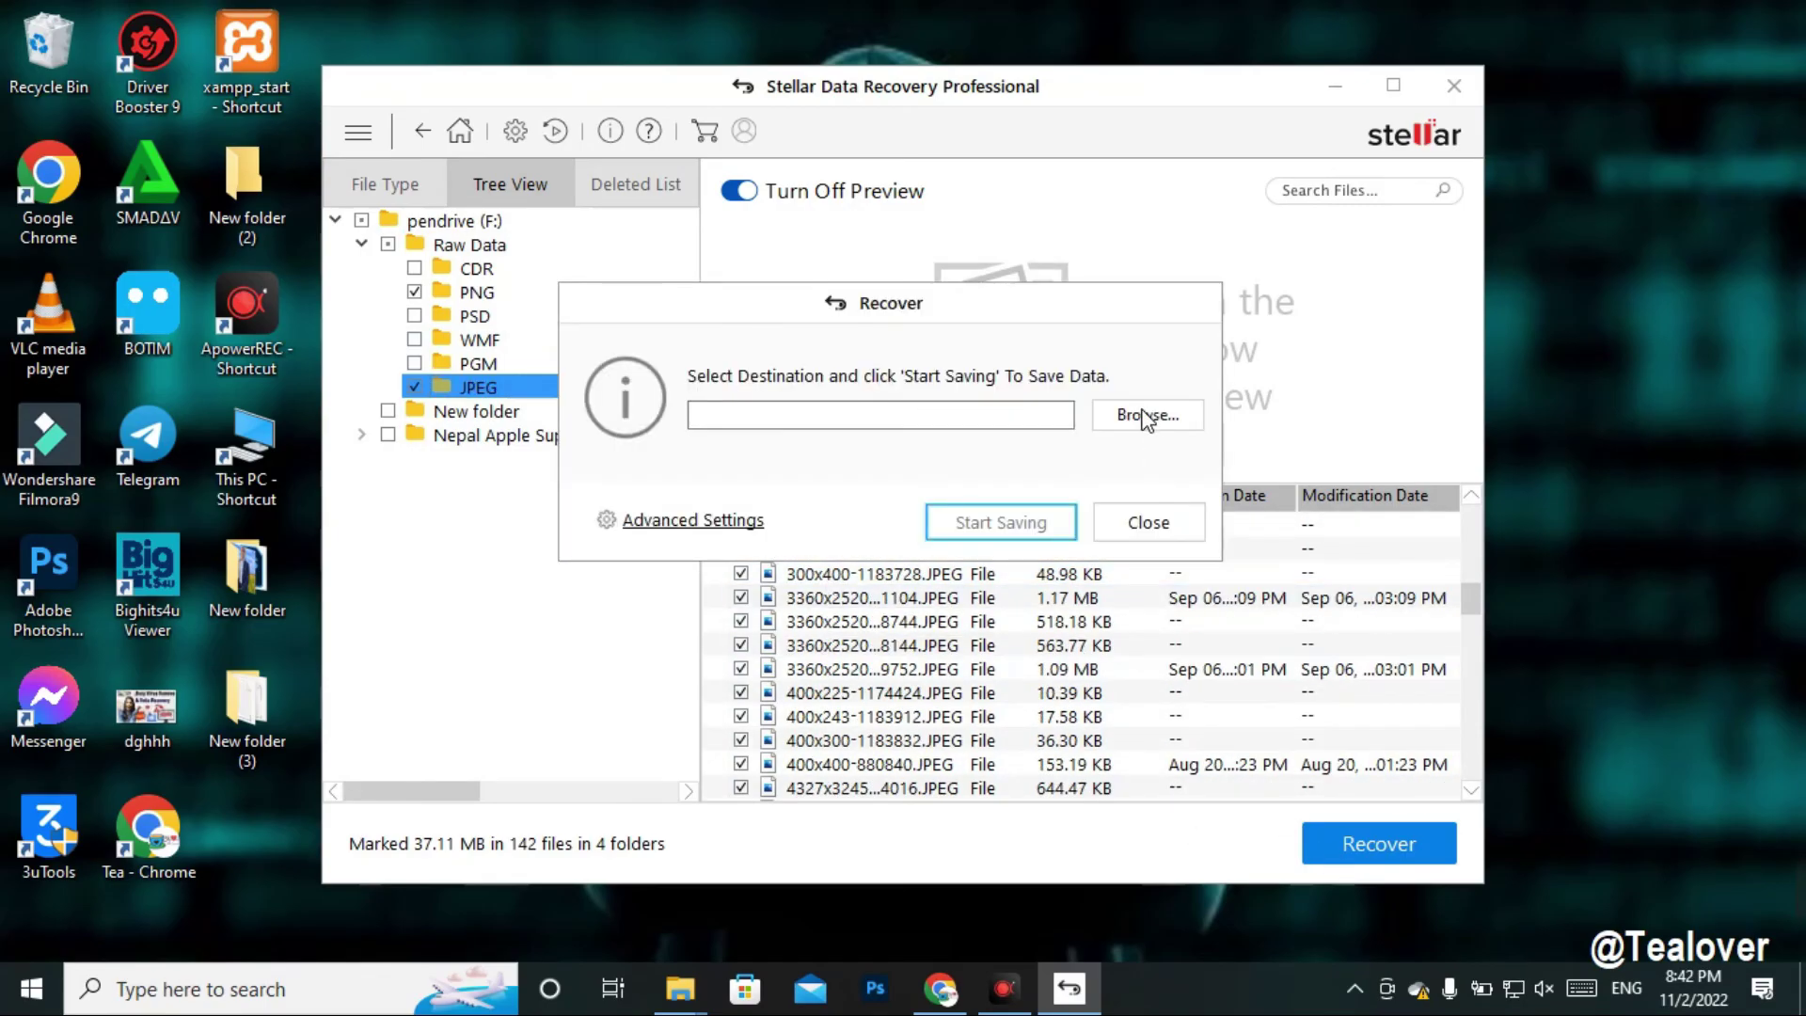
{"action": "left_click", "coordinate": [1153, 421]}
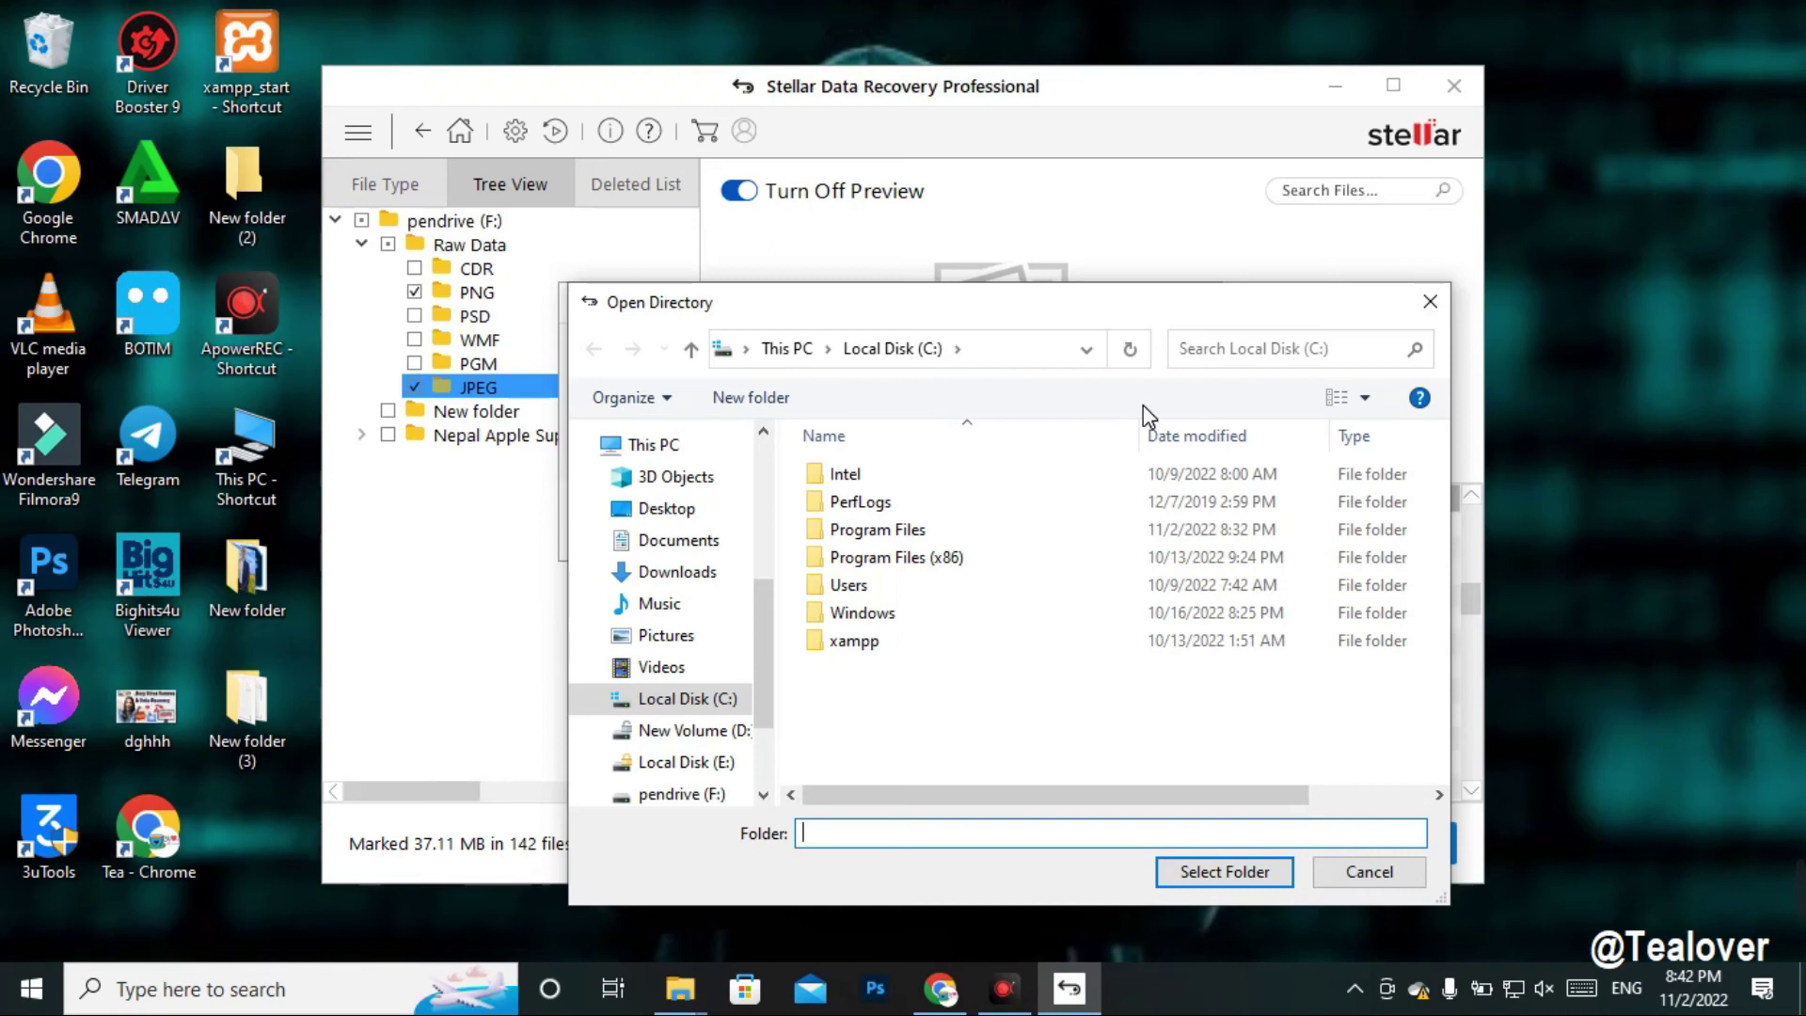
{"action": "left_click", "coordinate": [673, 445]}
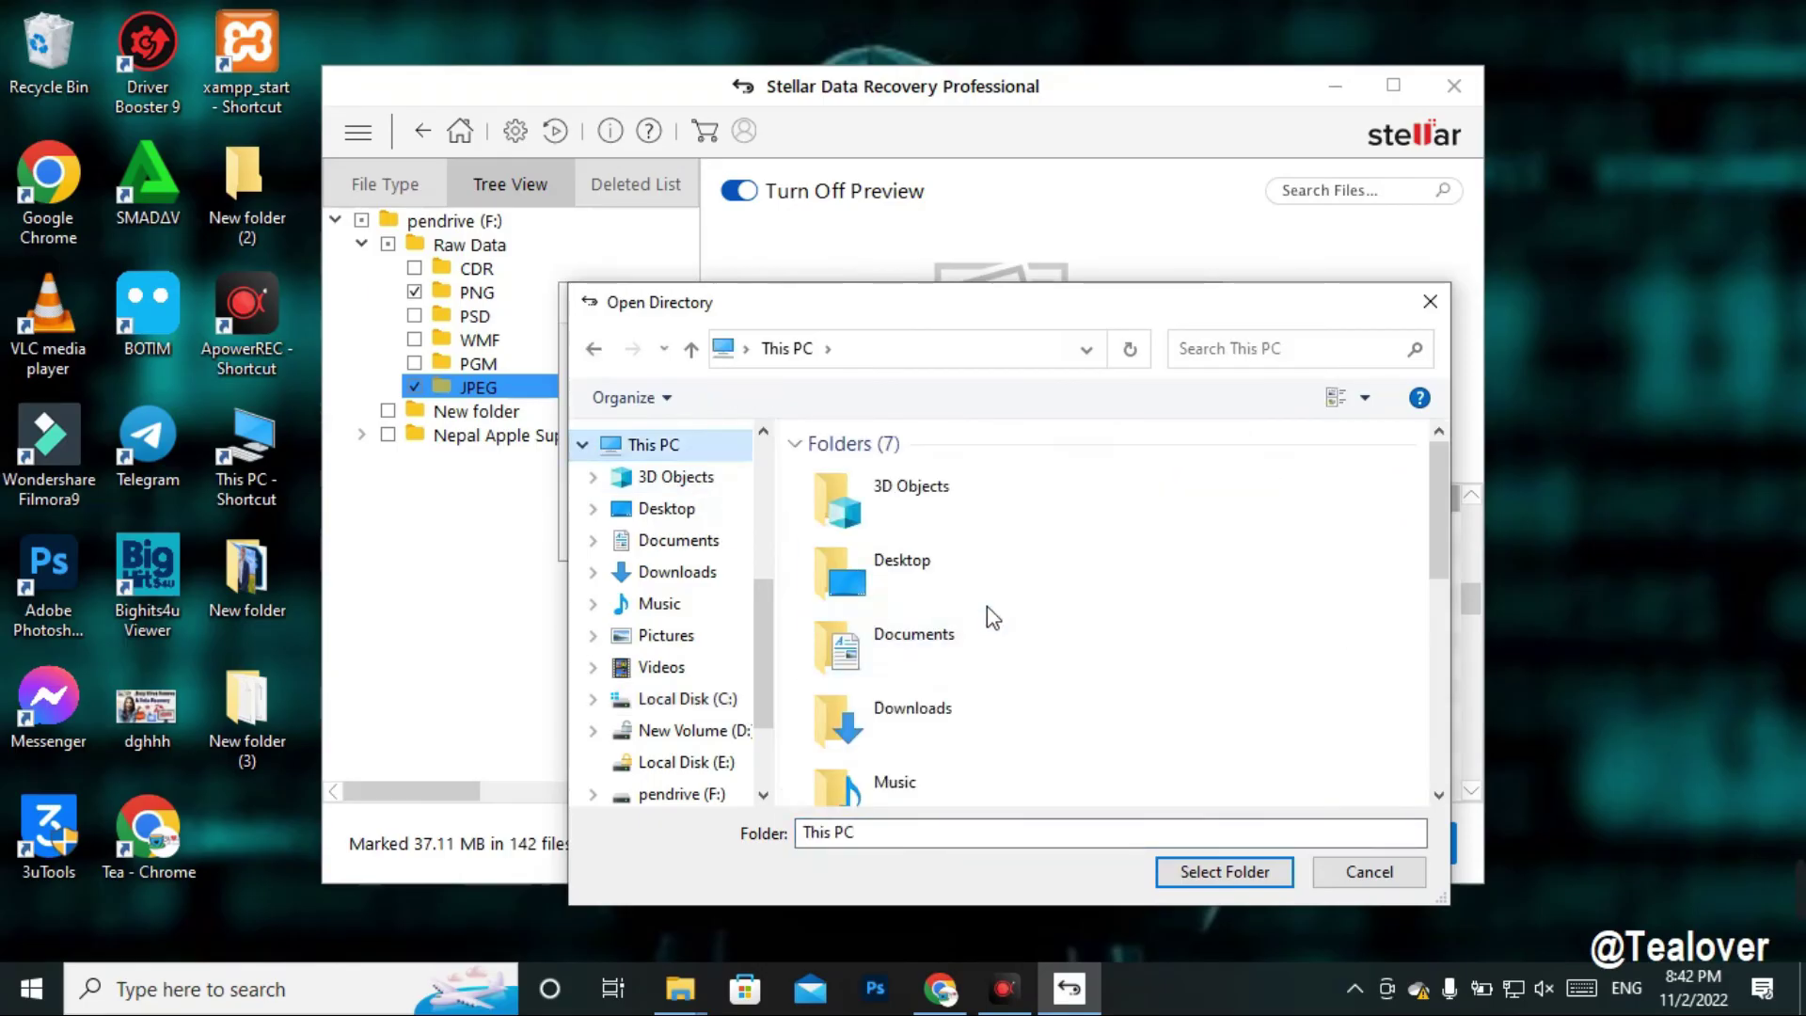
{"action": "double_click", "coordinate": [975, 573]}
{"action": "right_click", "coordinate": [1082, 779]}
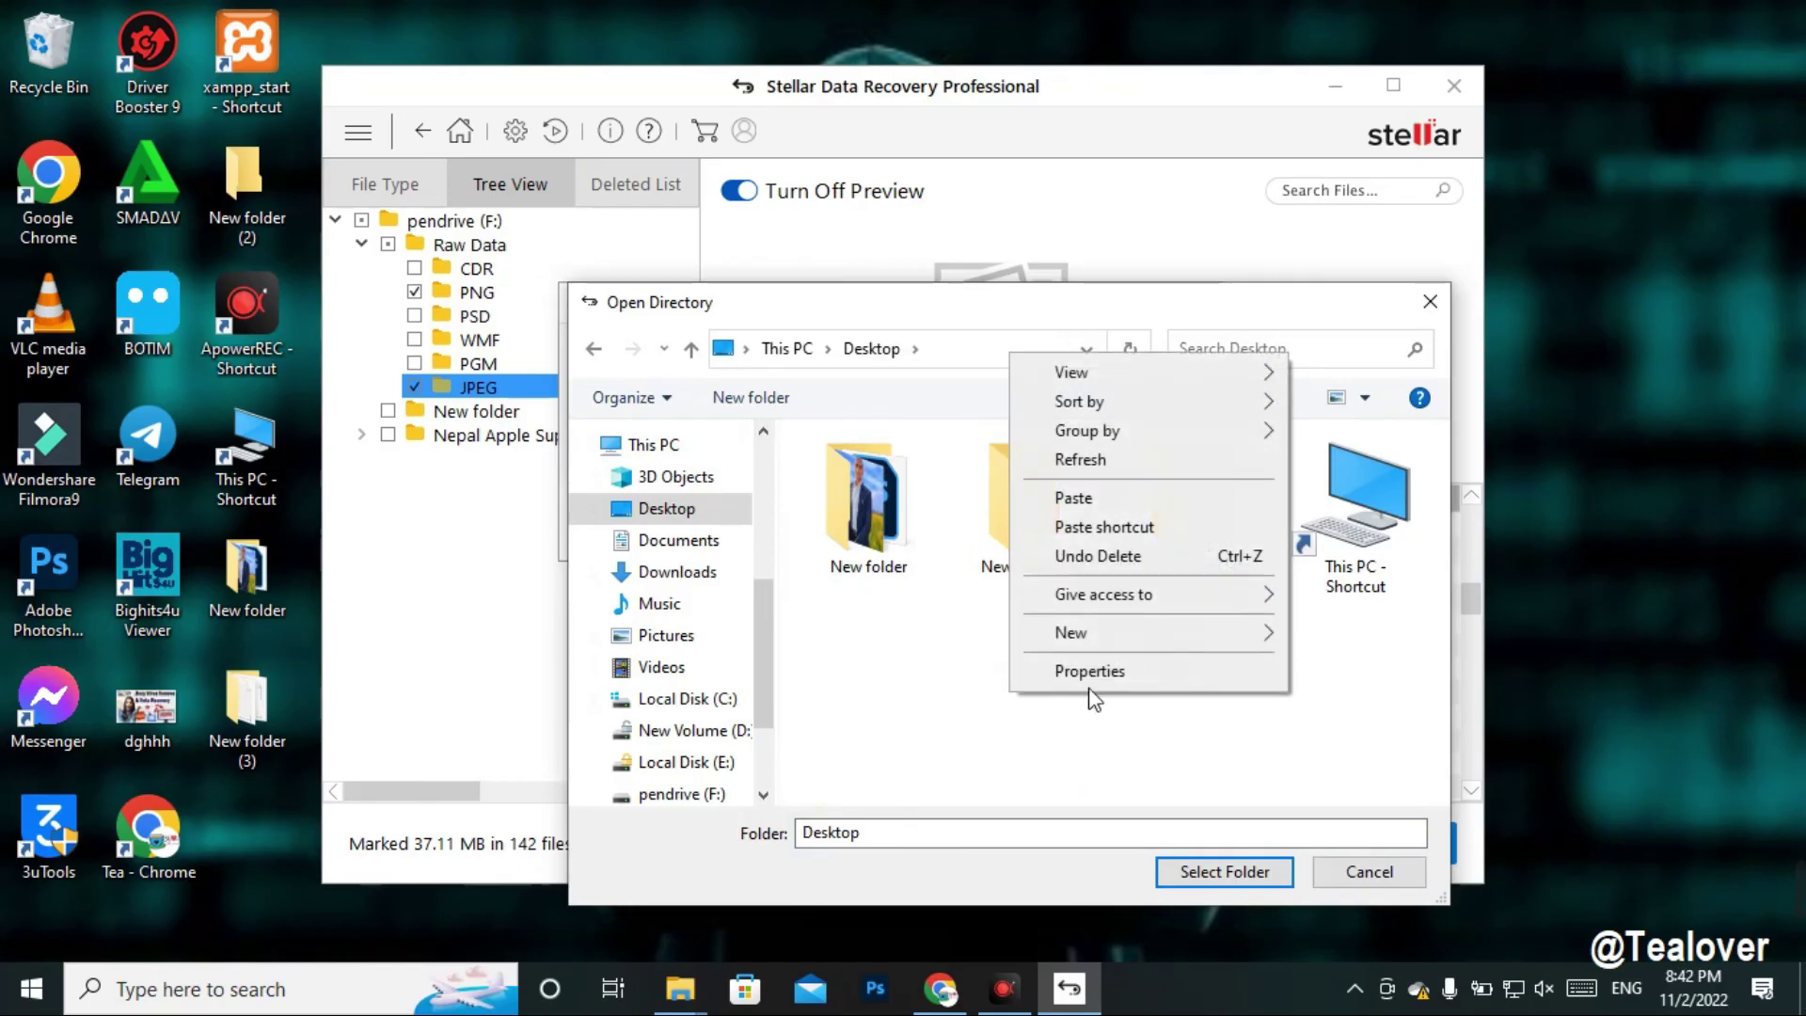
{"action": "mouse_move", "coordinate": [1106, 635]}
{"action": "left_click", "coordinate": [1345, 633]}
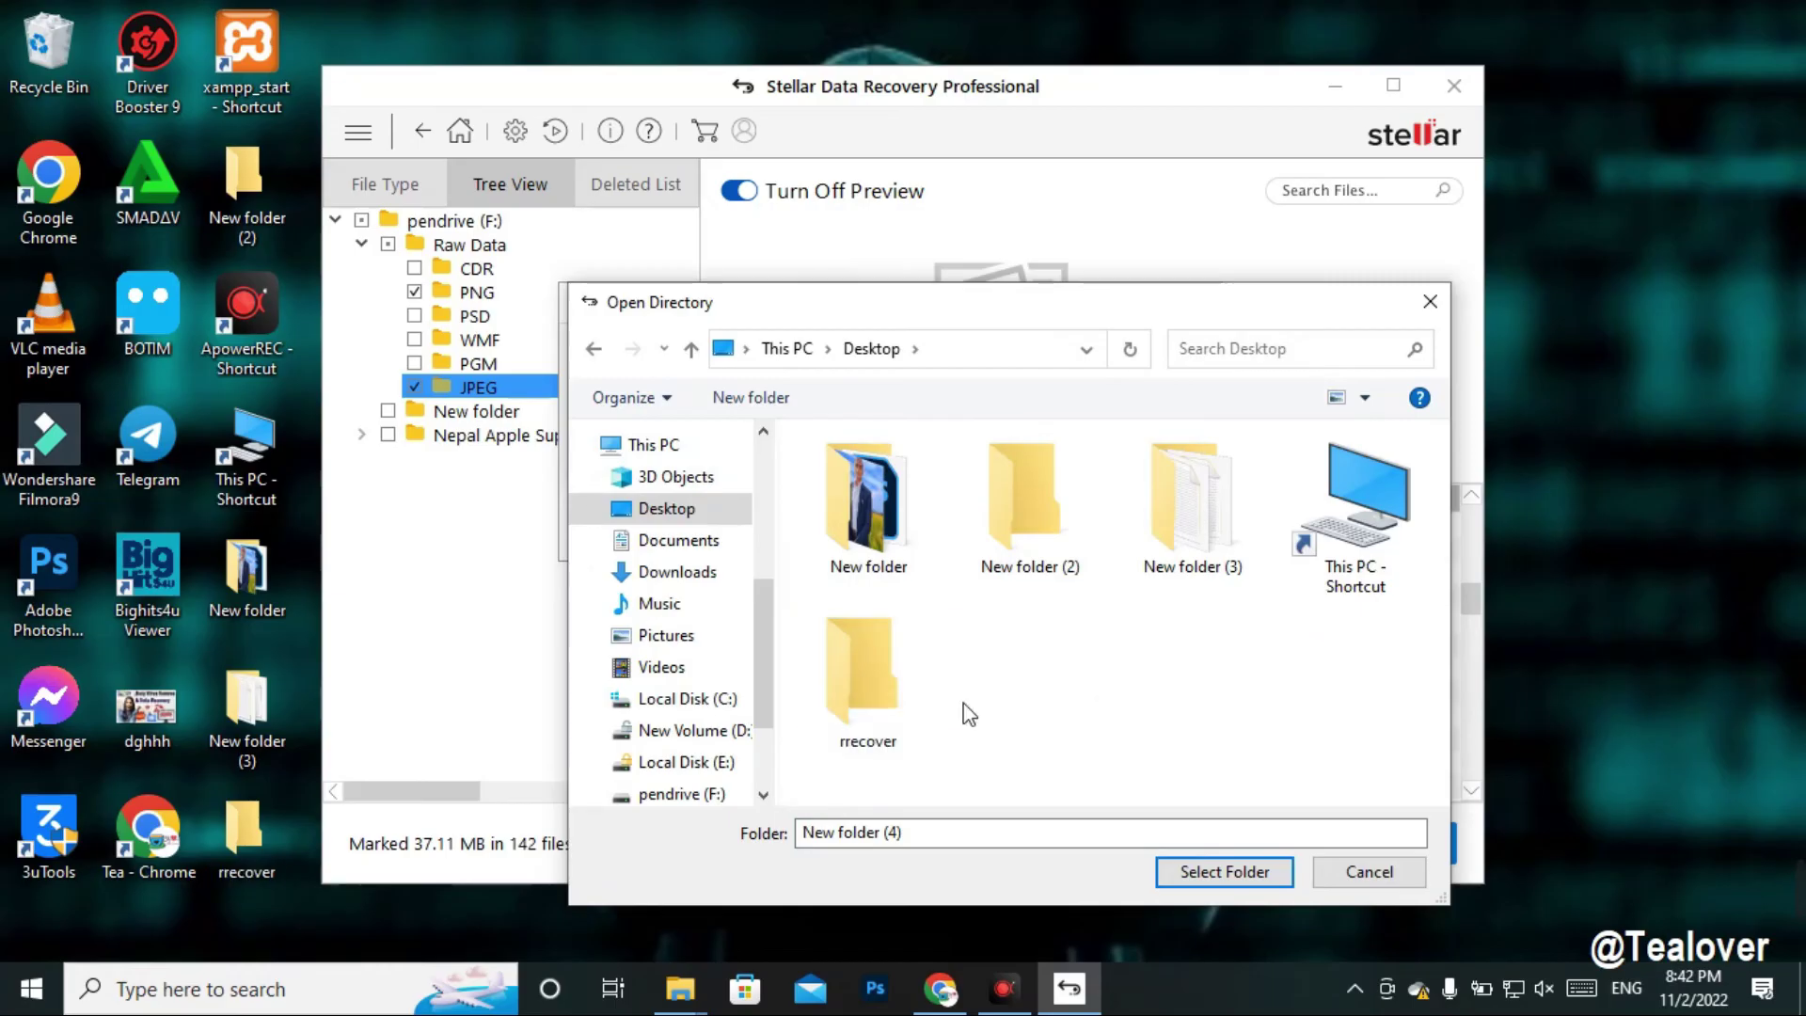
- Set the rrecover folder as the recovery destination and start saving the marked files
{"action": "left_click", "coordinate": [903, 710]}
{"action": "left_click", "coordinate": [1225, 871]}
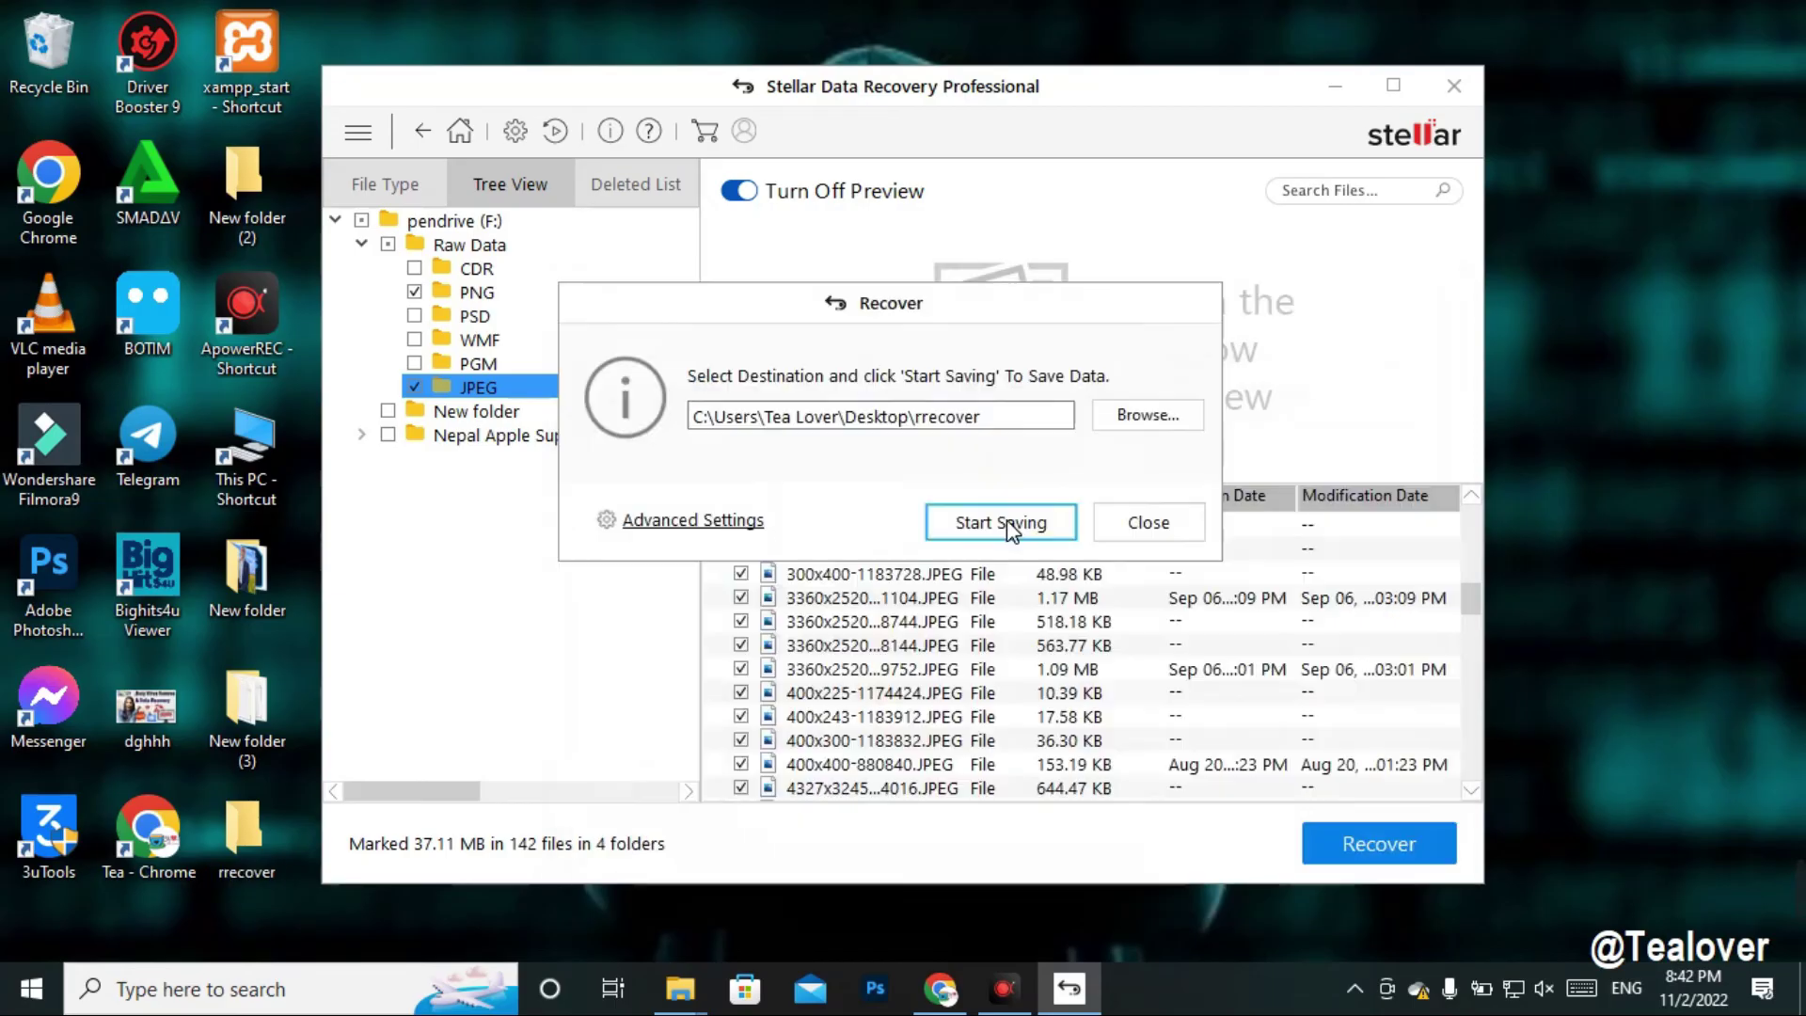
{"action": "left_click", "coordinate": [1011, 526]}
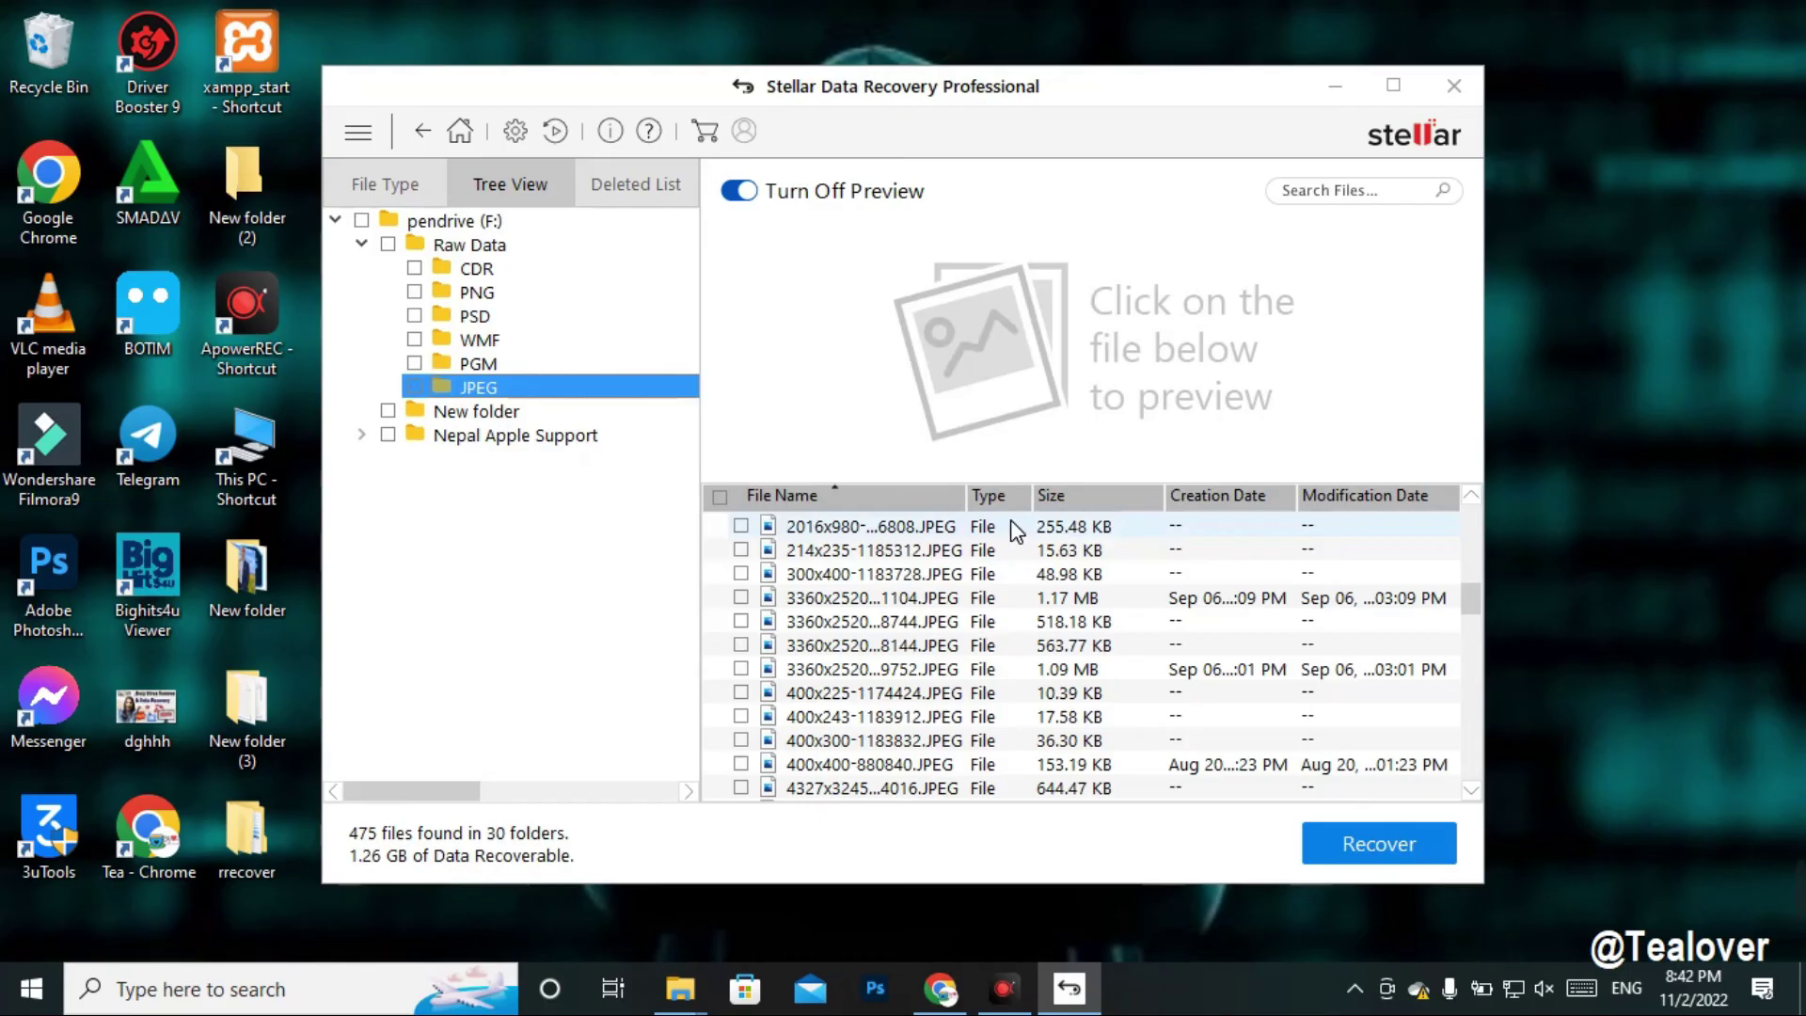
- Minimize the recovery program, move the rrecover folder to an empty desktop area, and open its #Root > Raw Data > JPEG subfolder
{"action": "left_click", "coordinate": [1336, 94]}
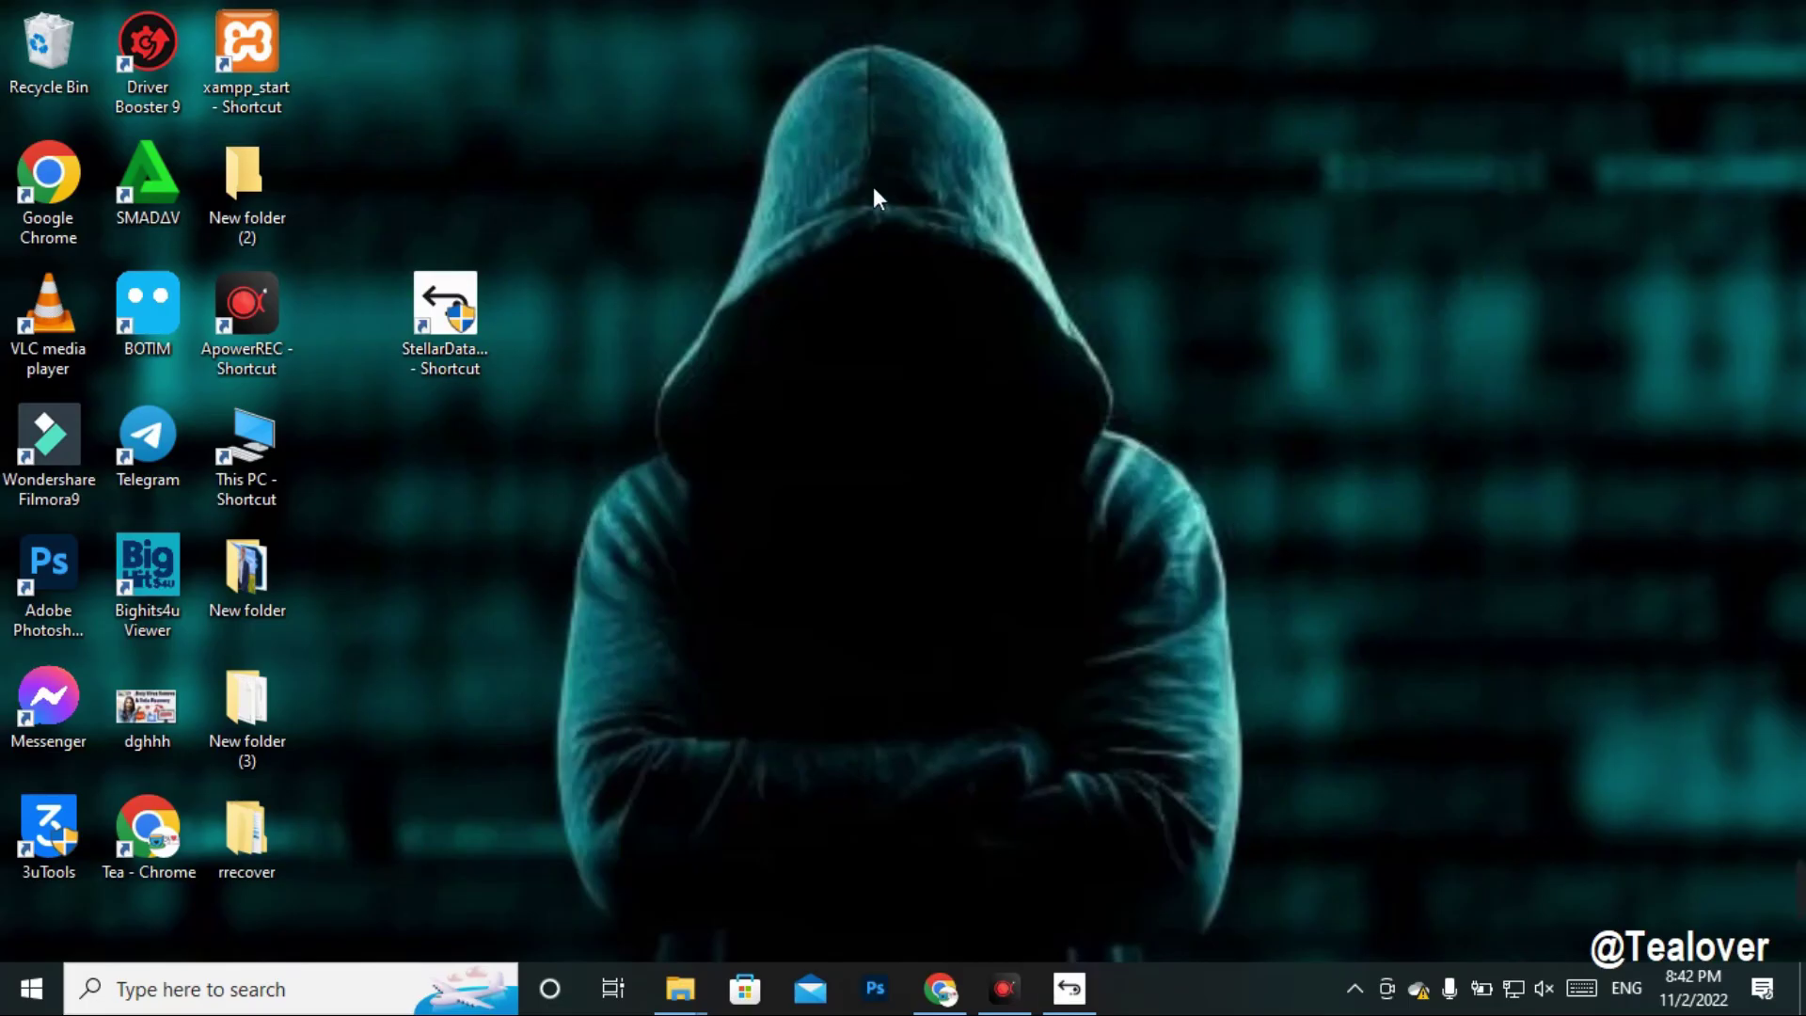
{"action": "left_click_drag", "start_coordinate": [257, 861], "coordinate": [725, 222]}
{"action": "double_click", "coordinate": [725, 222]}
{"action": "double_click", "coordinate": [584, 178]}
{"action": "double_click", "coordinate": [397, 177]}
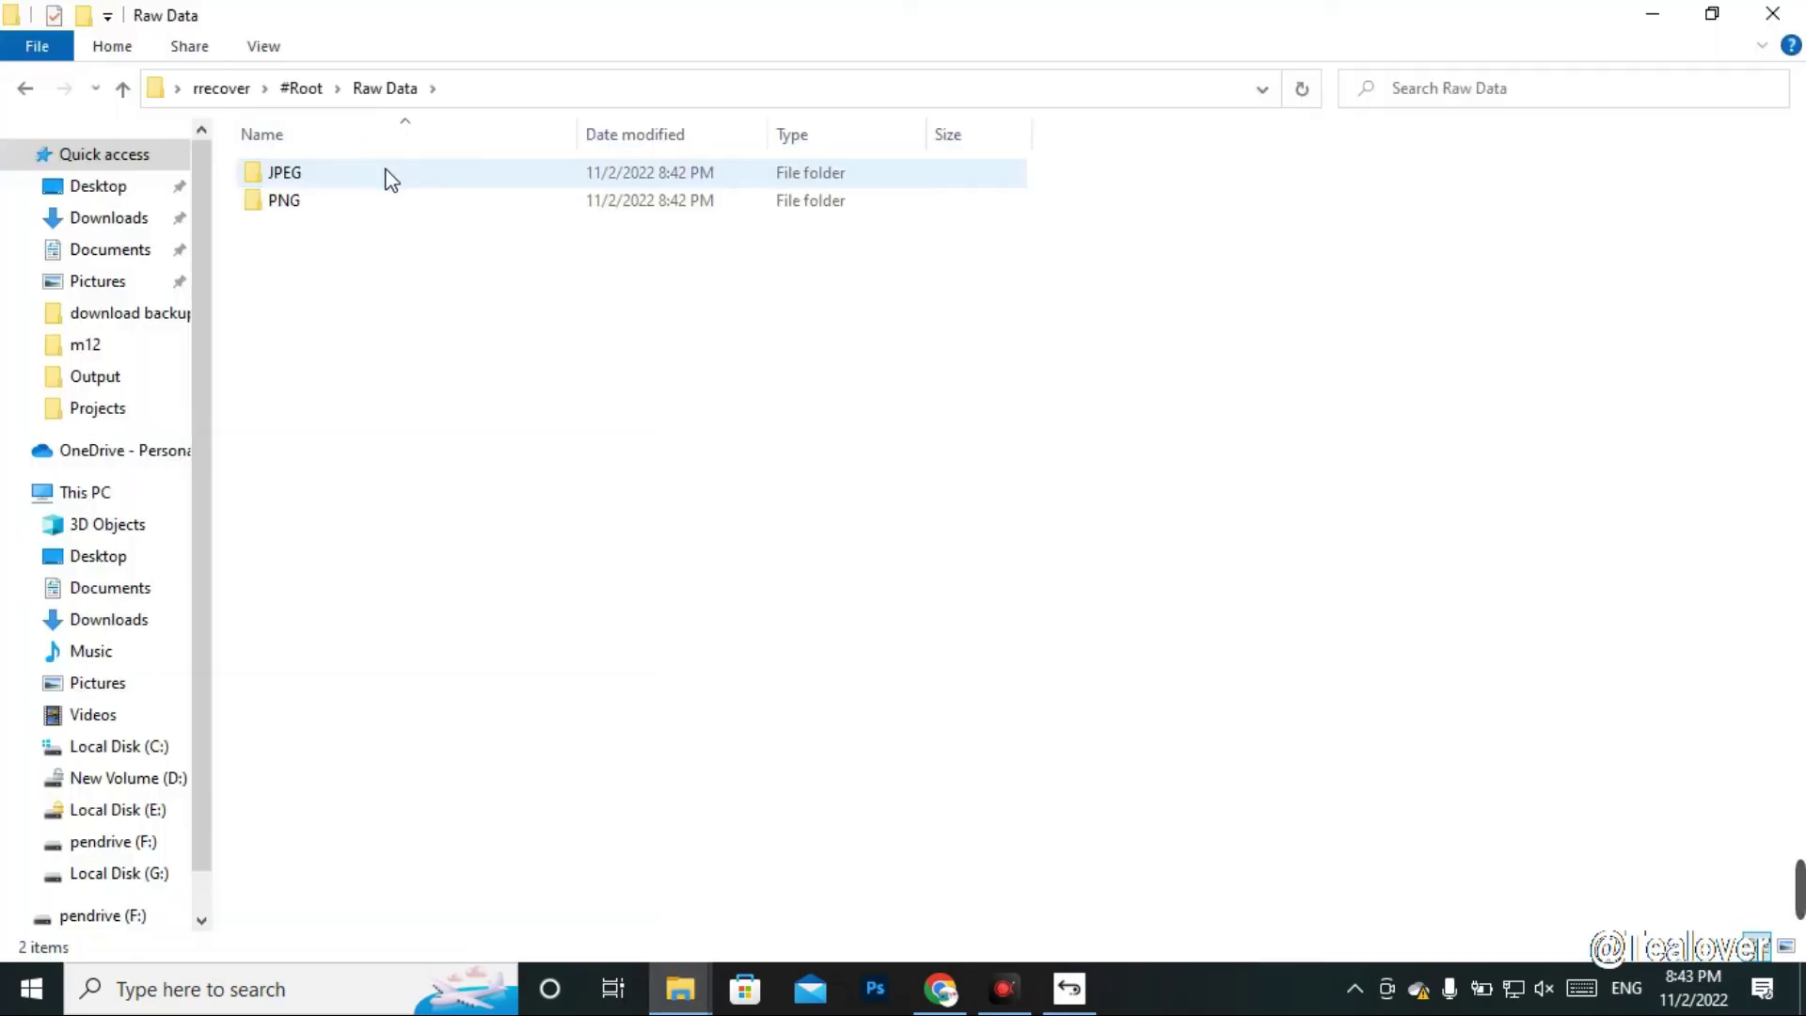
{"action": "double_click", "coordinate": [321, 173]}
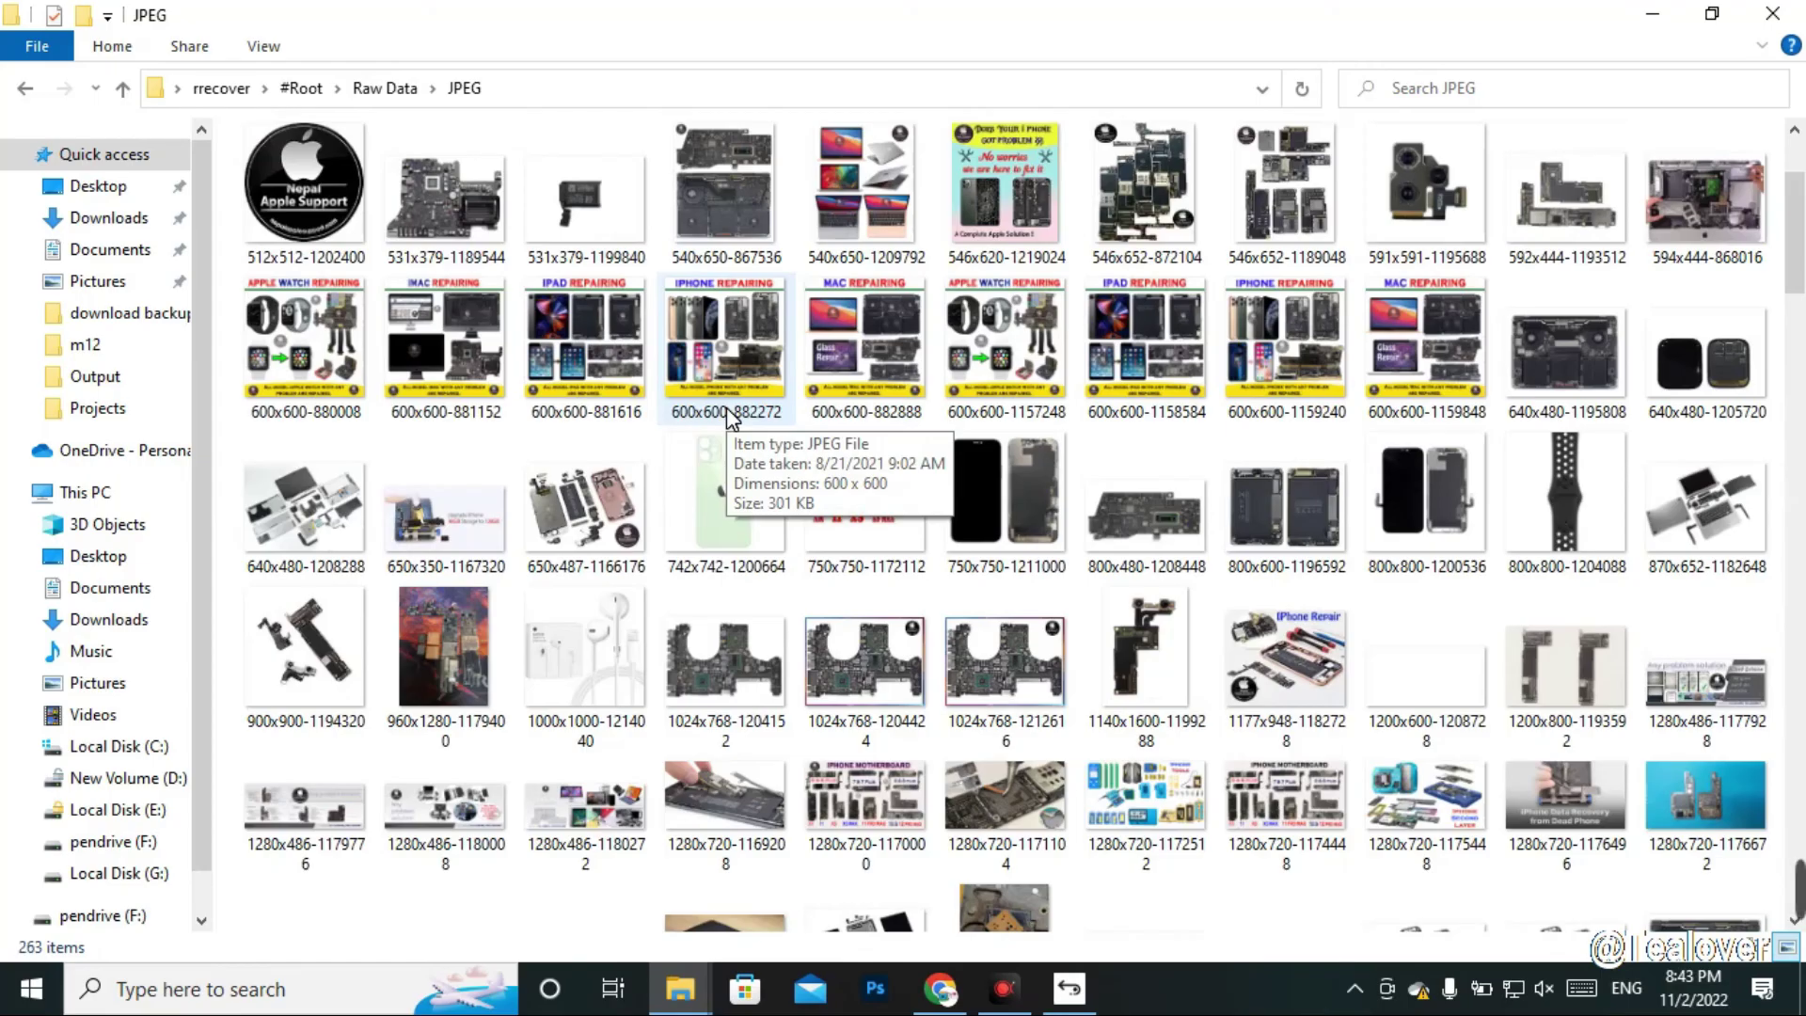
- View the recovered image 1024x768-1204424.JPEG enlarged to 107% and close it
{"action": "double_click", "coordinate": [854, 650]}
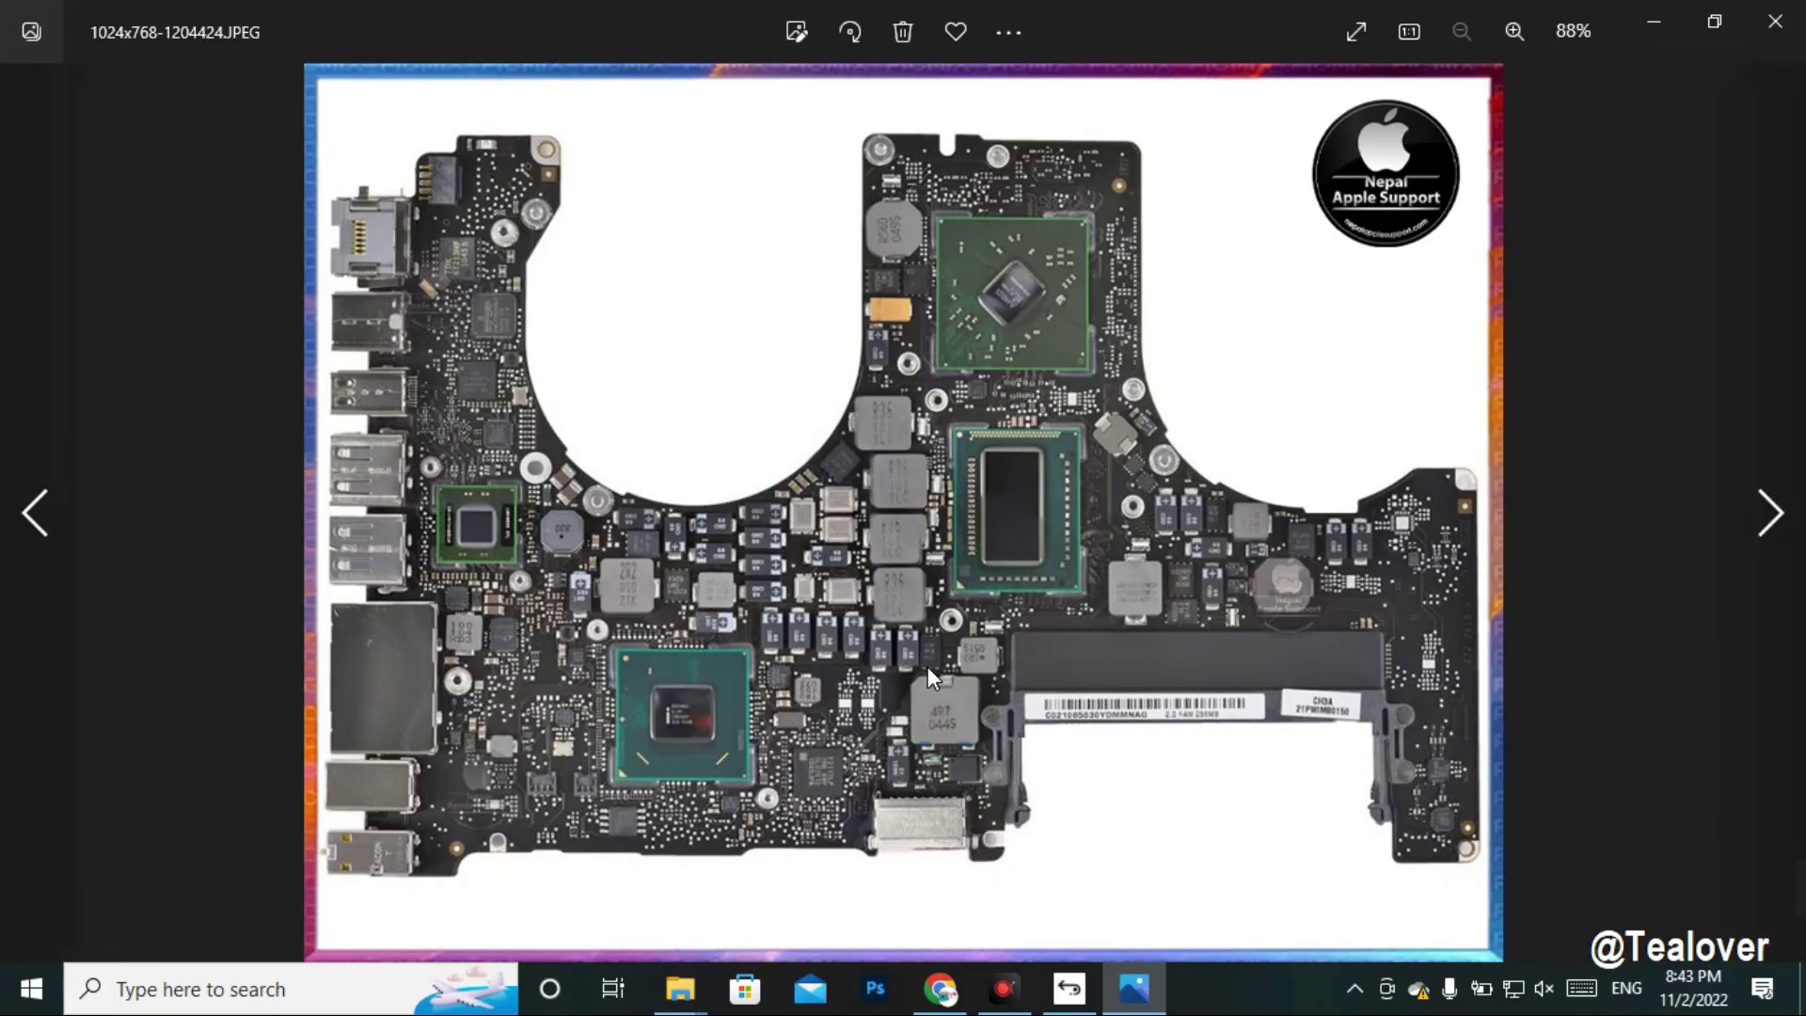
{"action": "scroll", "coordinate": [892, 583], "scroll_direction": "up", "scroll_amount": 1}
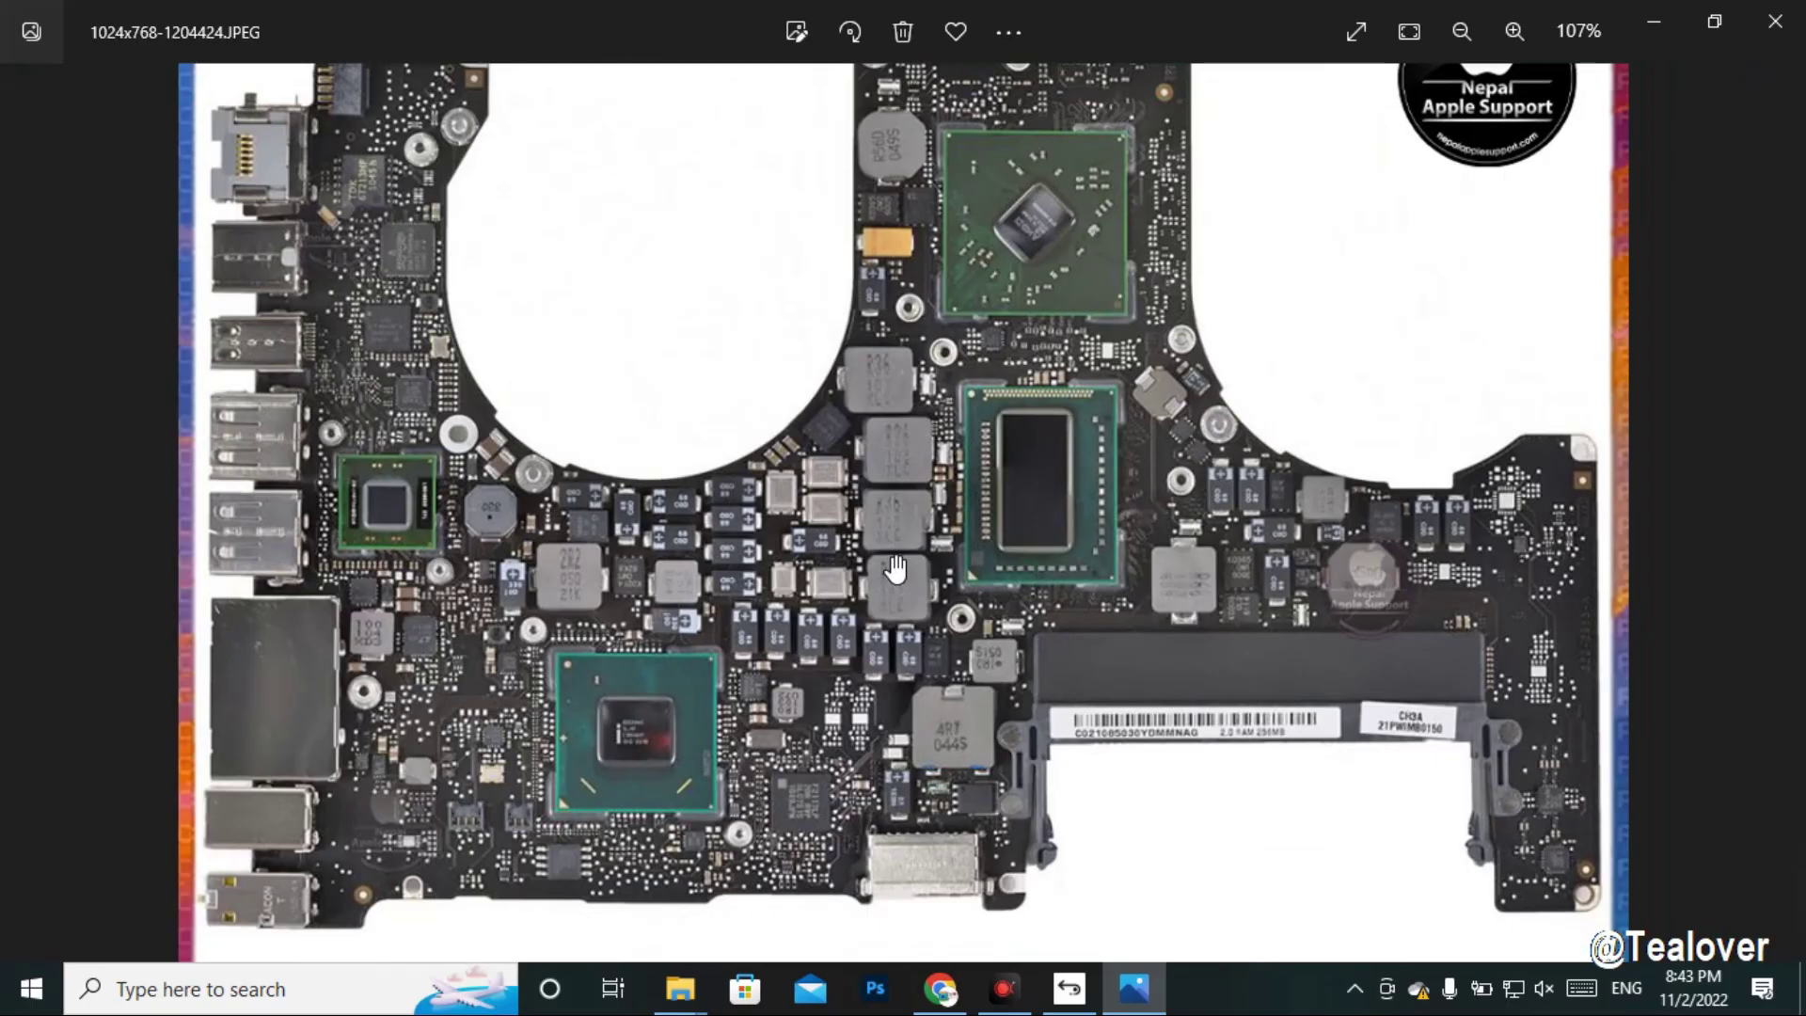
{"action": "key", "text": "alt+F4"}
- Switch back to Stellar Data Recovery Professional and return to its start screen, agreeing to save the scan information
{"action": "left_click", "coordinate": [1069, 987]}
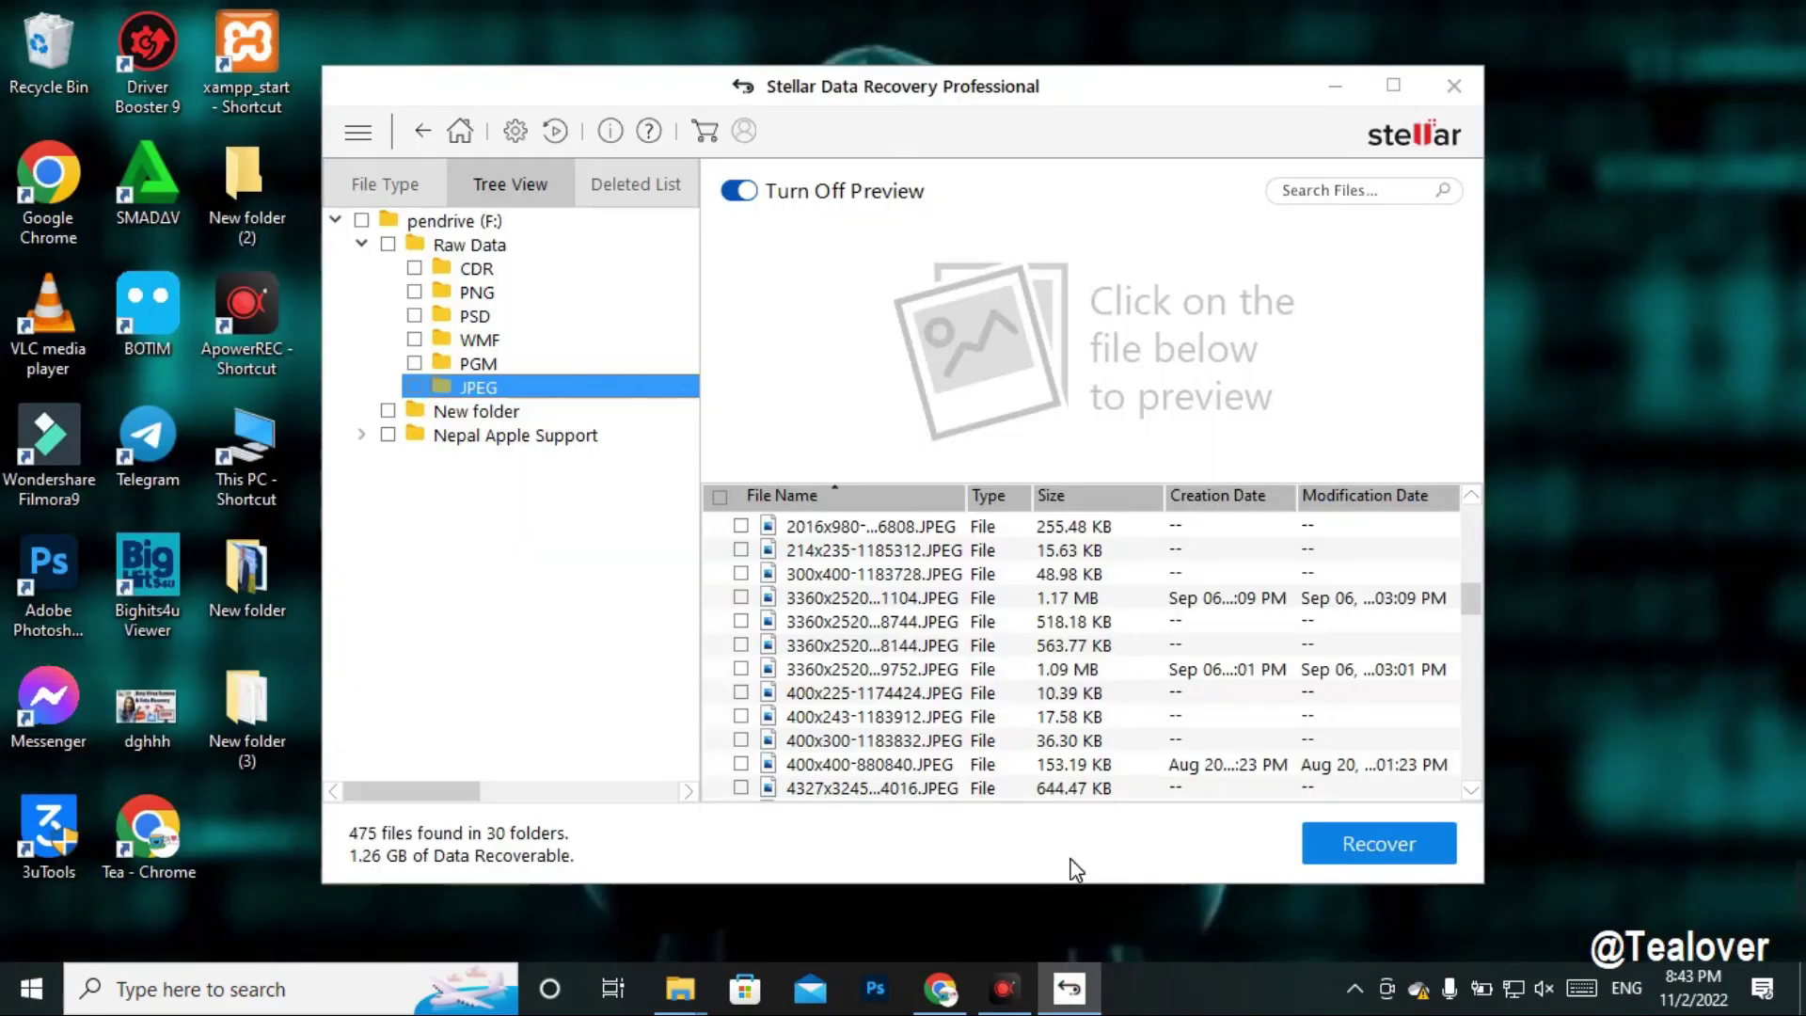
{"action": "left_click", "coordinate": [423, 137]}
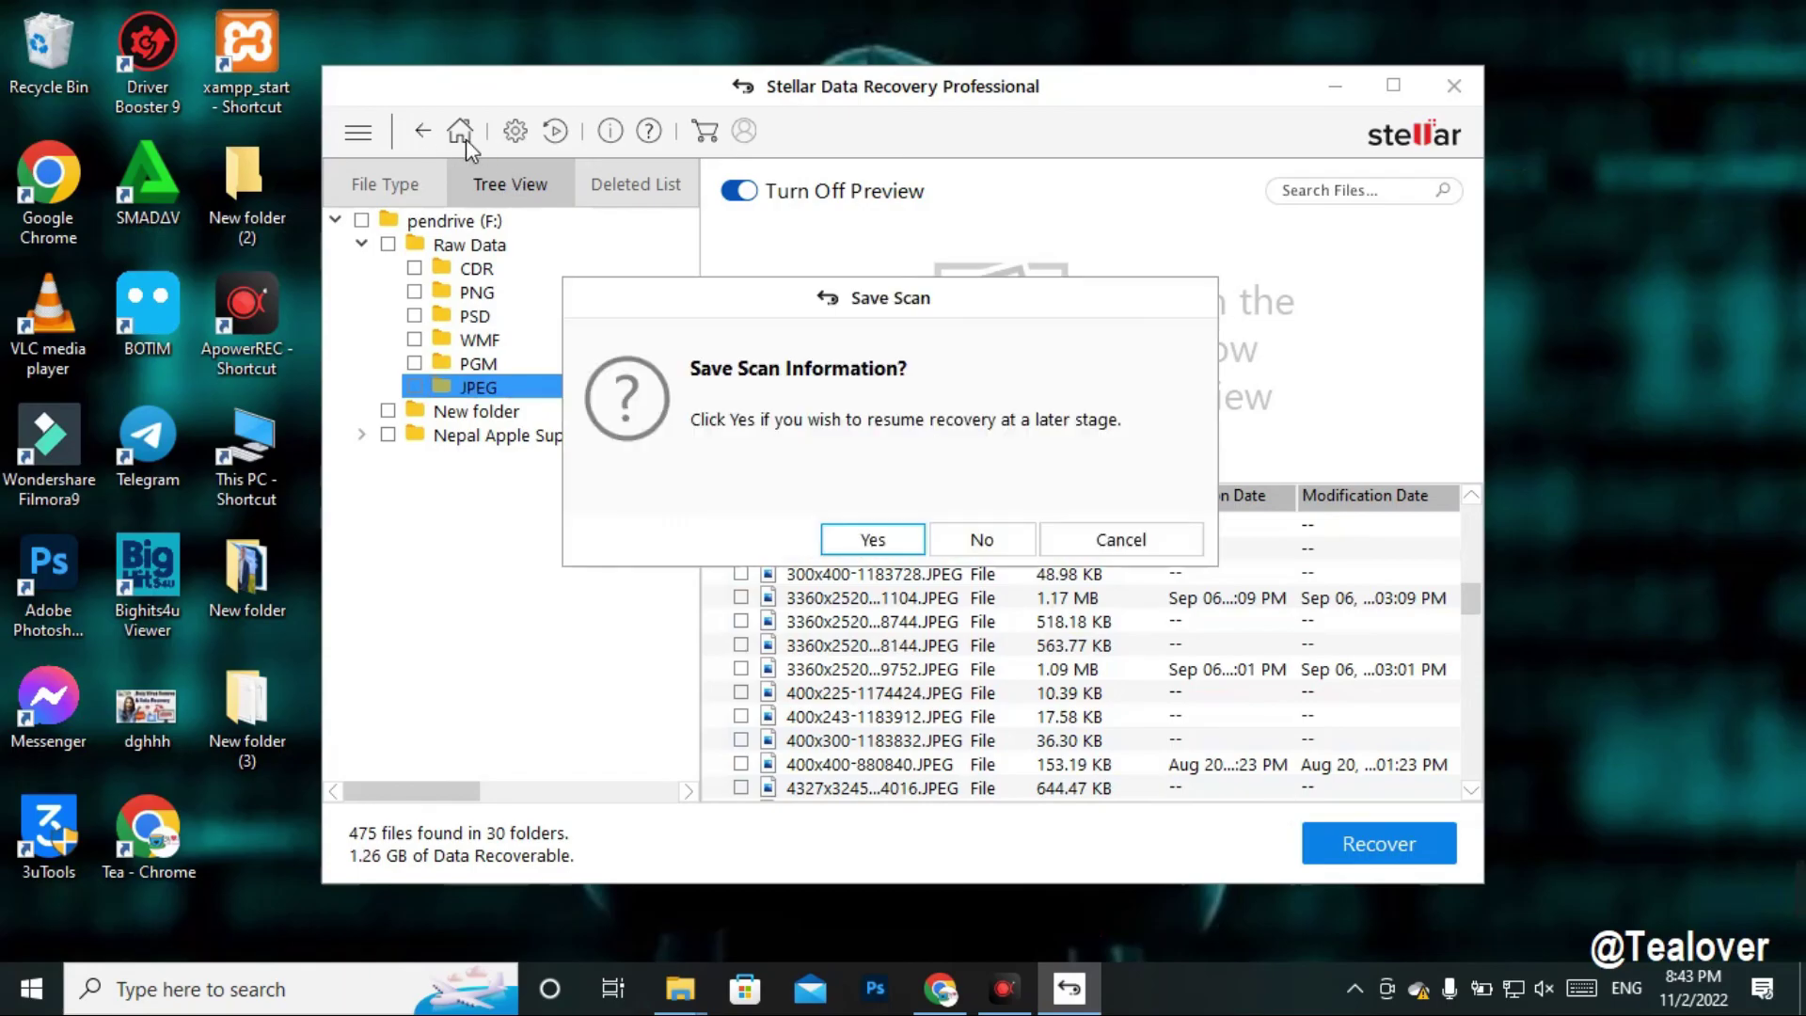
{"action": "left_click", "coordinate": [890, 548]}
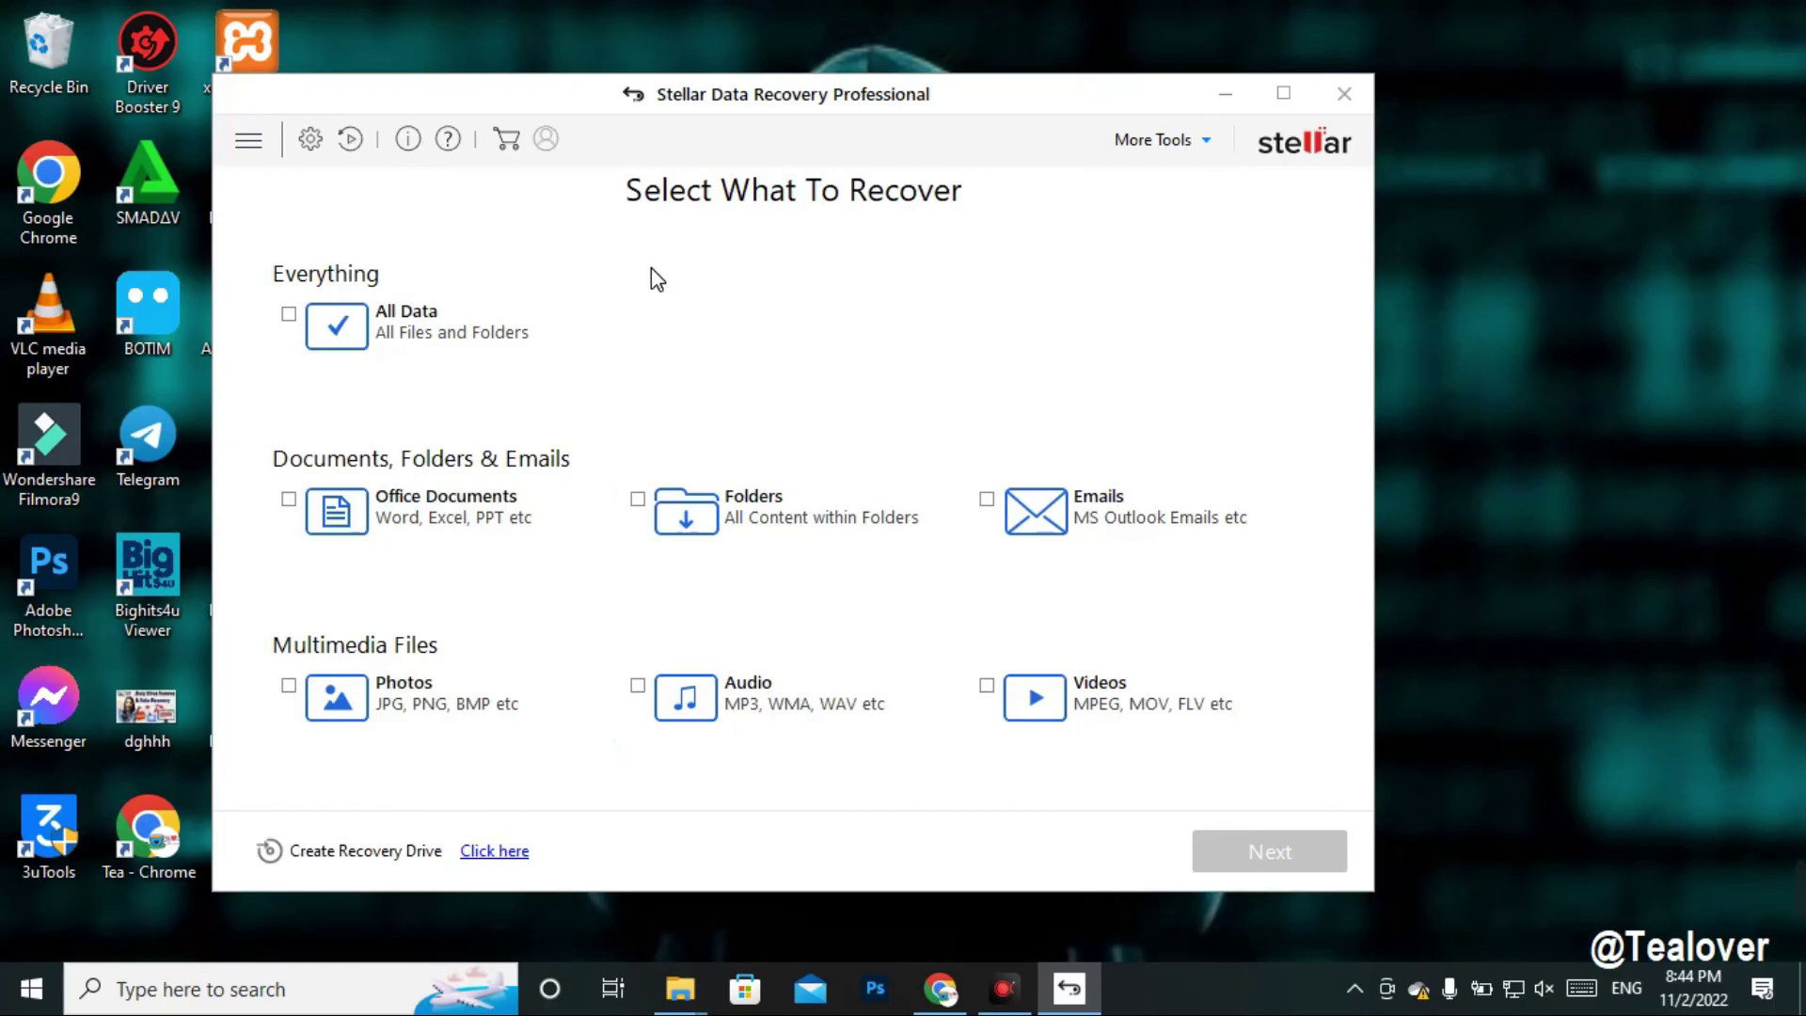
{"action": "left_click", "coordinate": [638, 686]}
{"action": "left_click", "coordinate": [638, 685]}
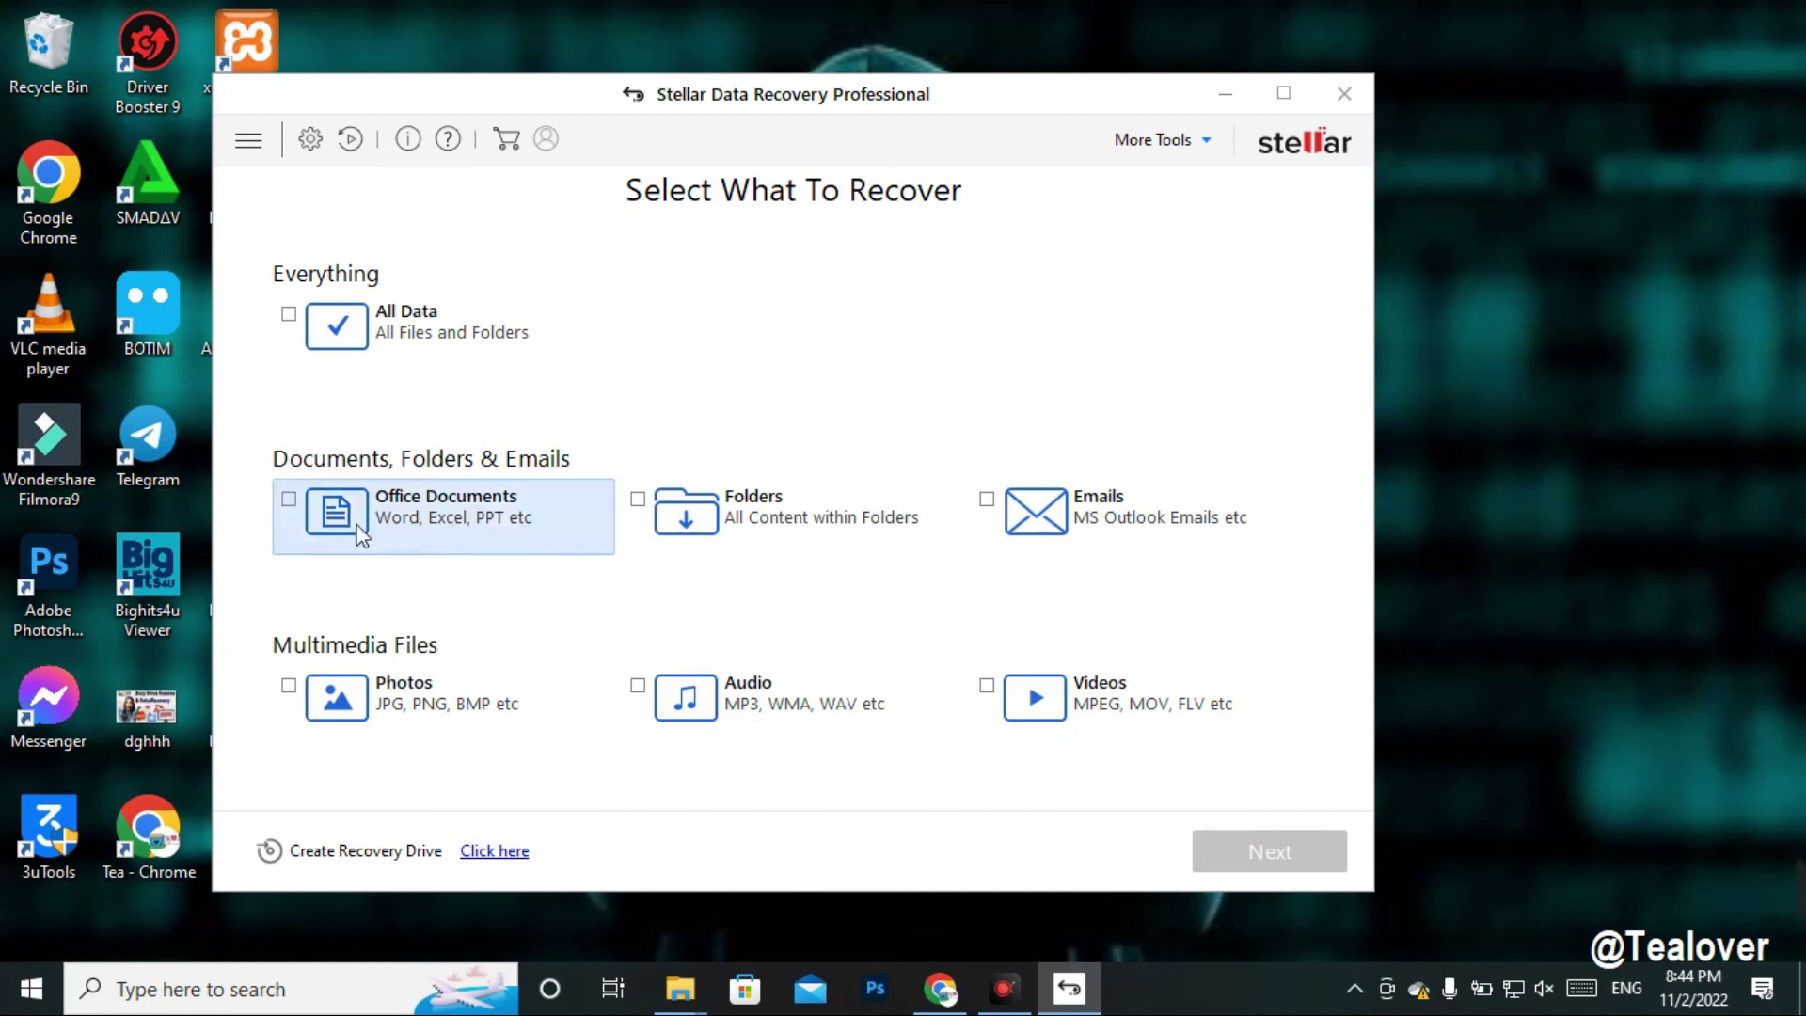
- Choose Office Documents as the data type to recover and continue to the following recovery stage
{"action": "left_click", "coordinate": [288, 498]}
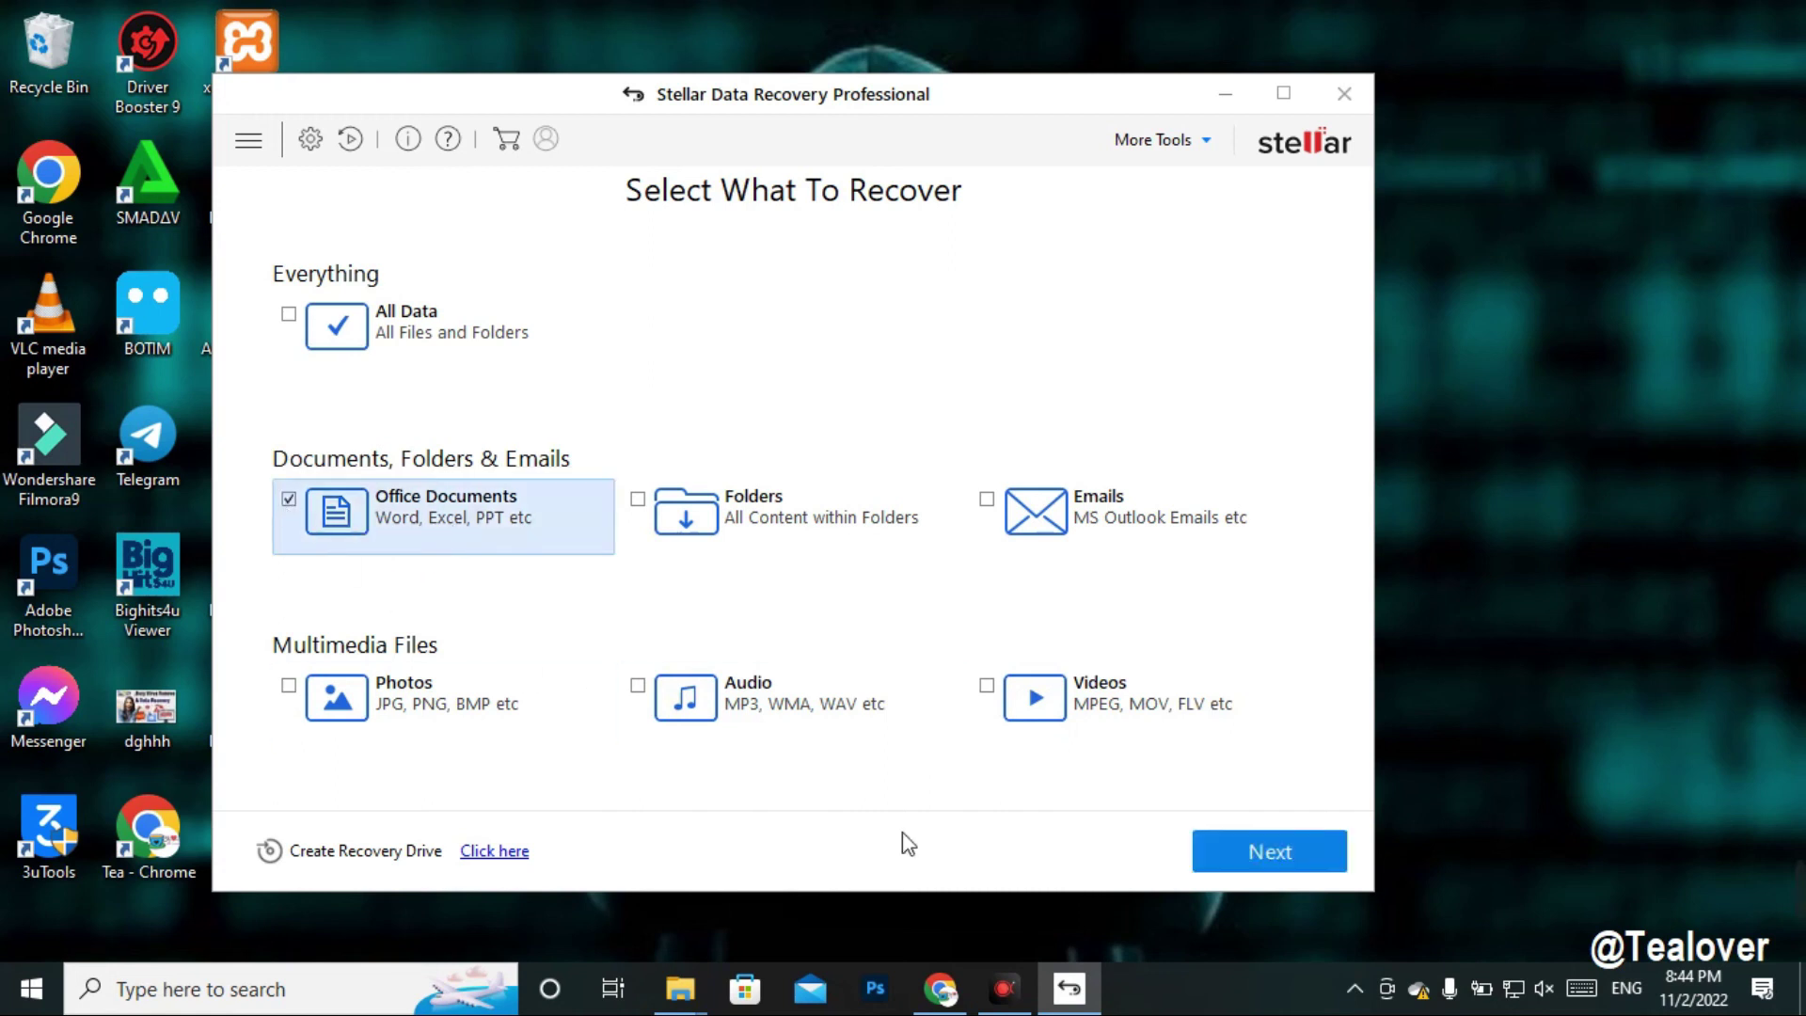
{"action": "left_click", "coordinate": [1224, 869]}
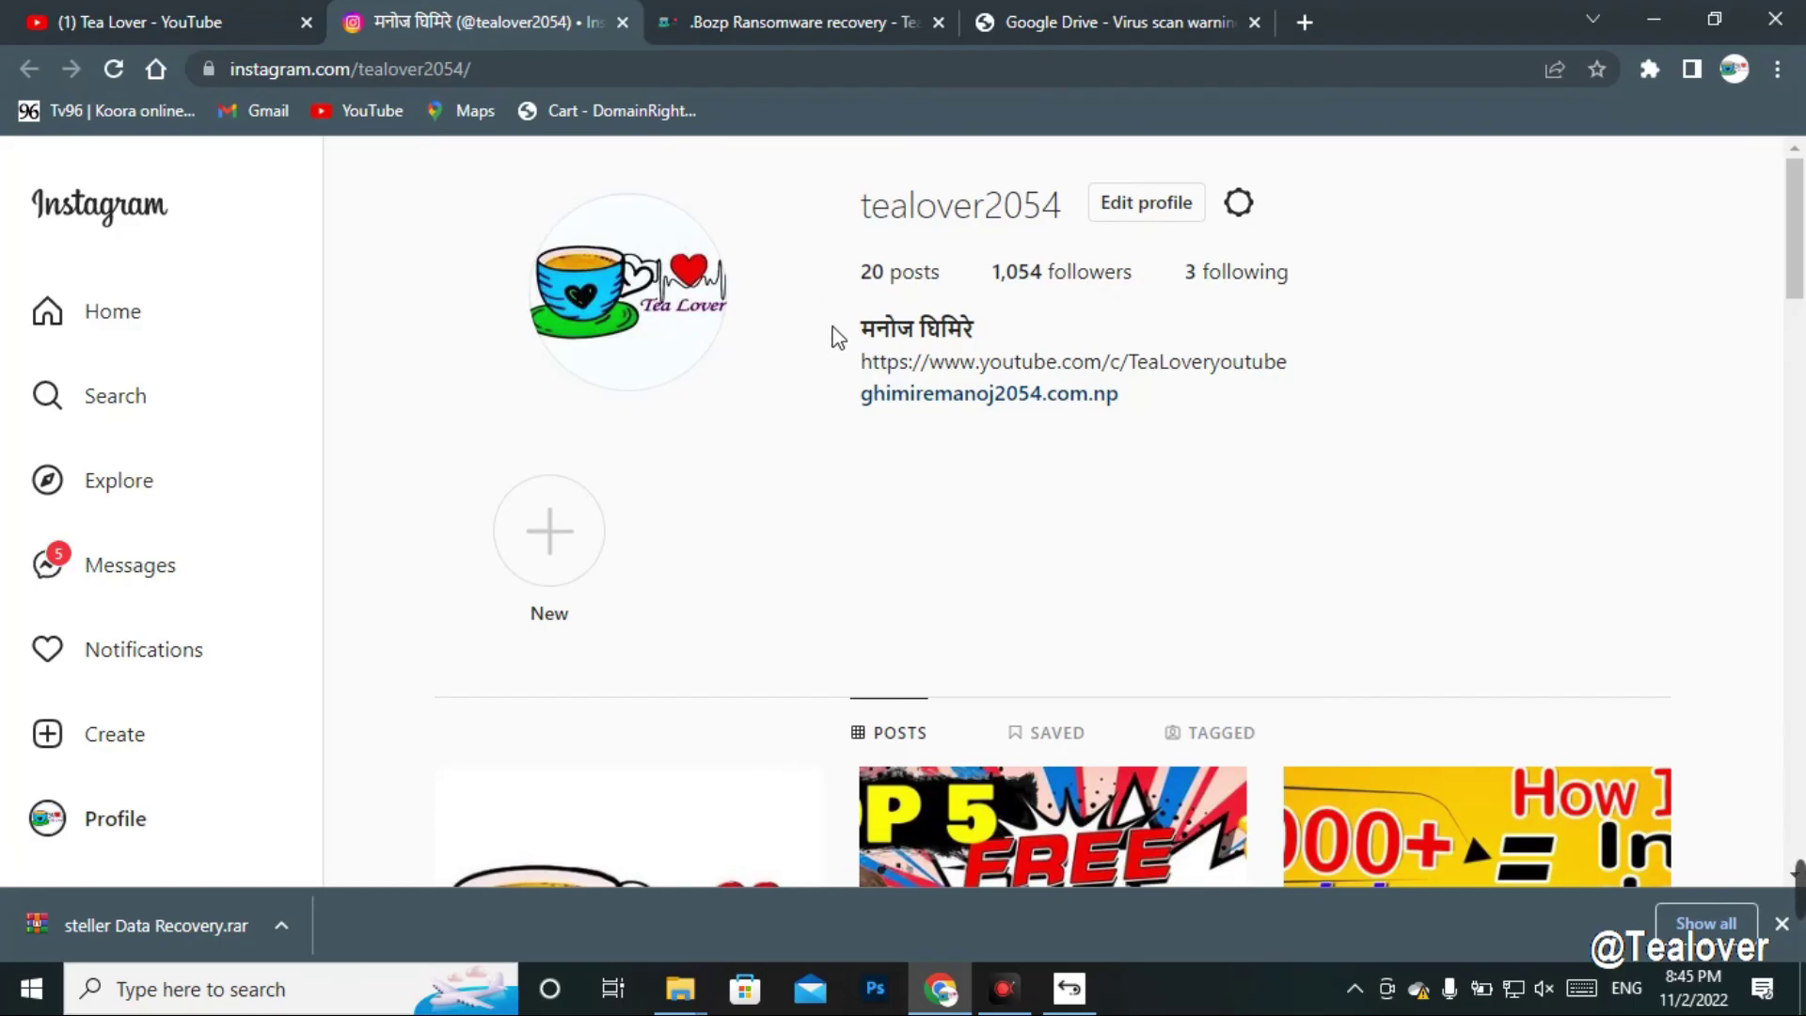
- In Google Chrome, highlight the username on the Tea Lover Instagram profile, then clear the selection
{"action": "left_click_drag", "start_coordinate": [860, 204], "coordinate": [1063, 218]}
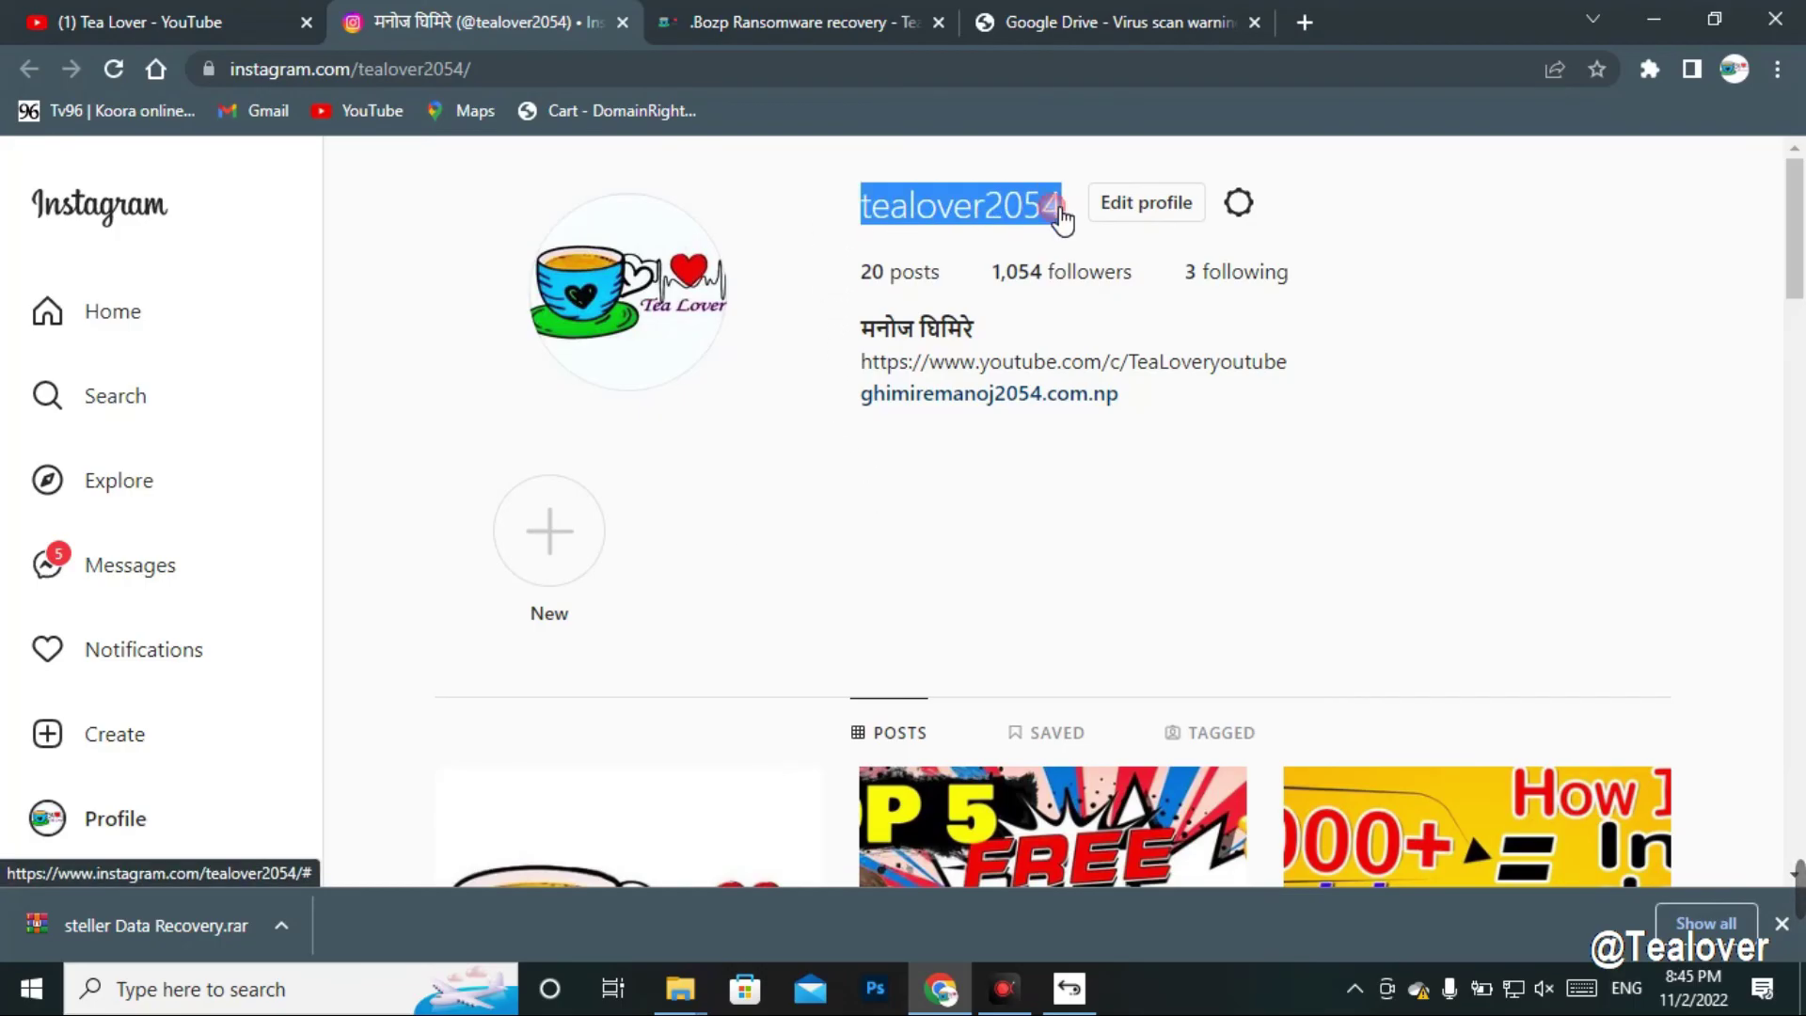
{"action": "left_click", "coordinate": [820, 188]}
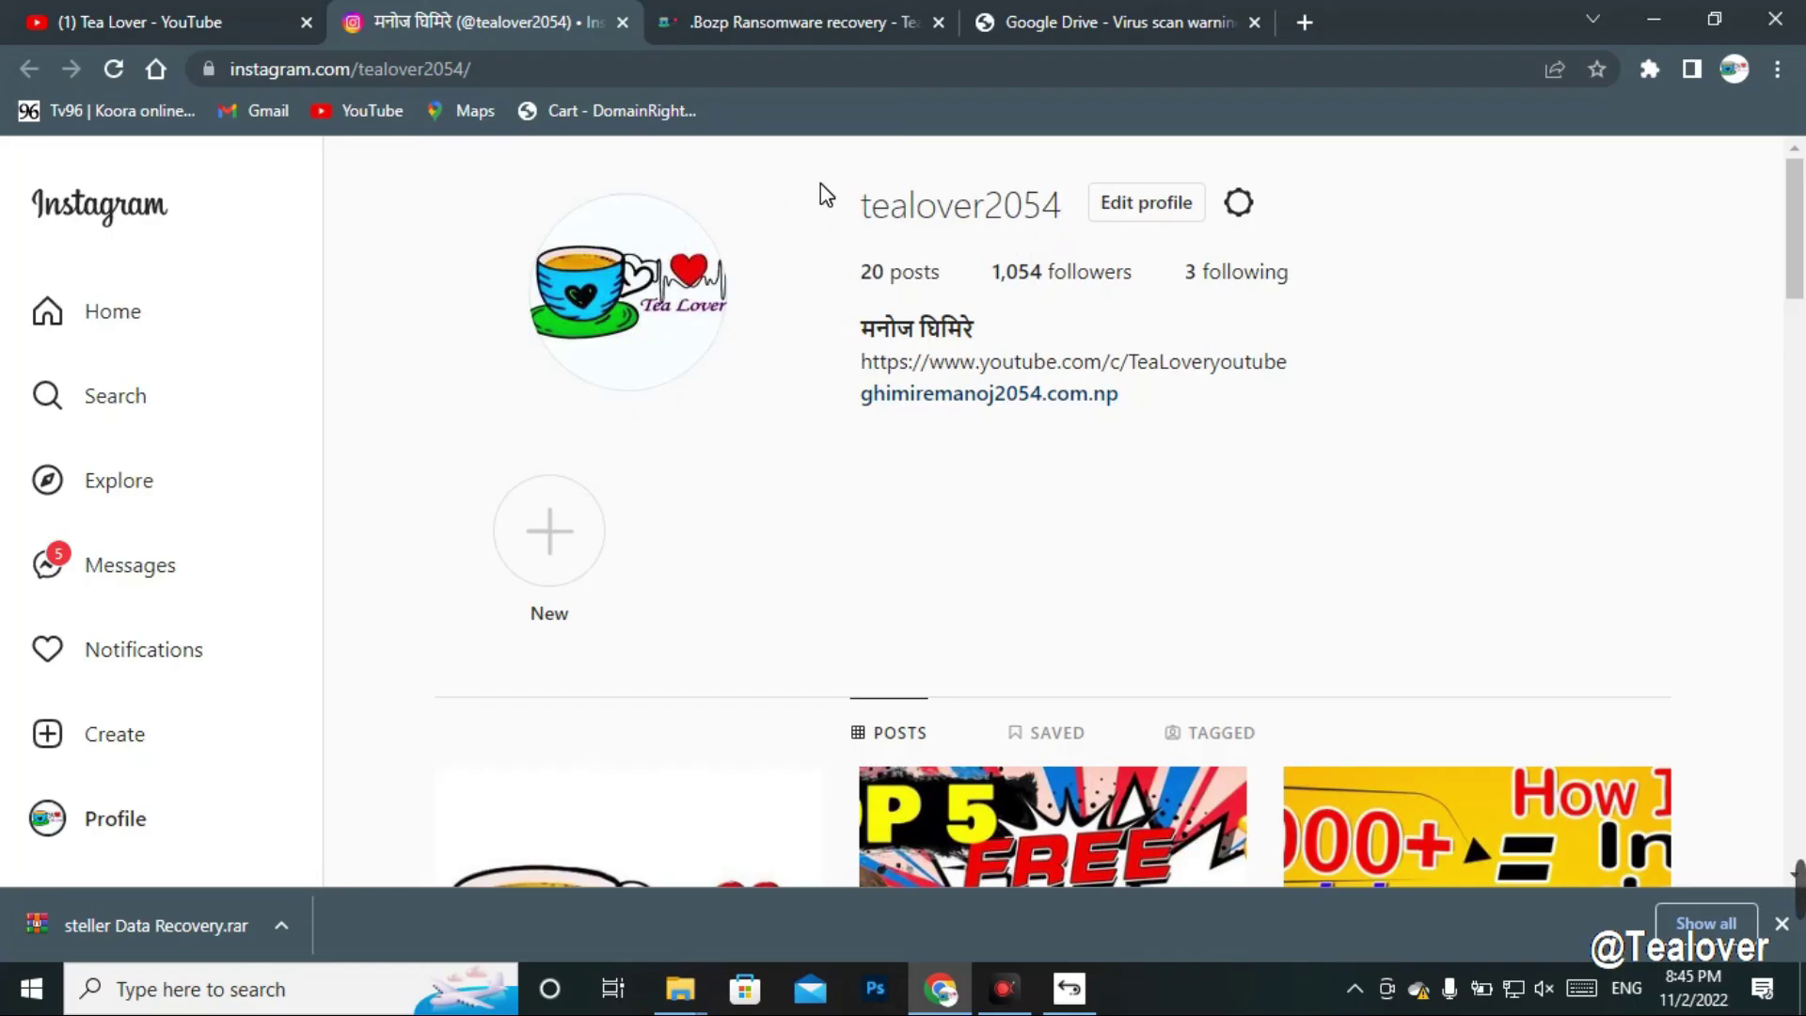
- Review the introduction of the .Bozp Ransomware recovery article, then bring up the Tea Lover YouTube channel's videos page
{"action": "left_click", "coordinate": [703, 8]}
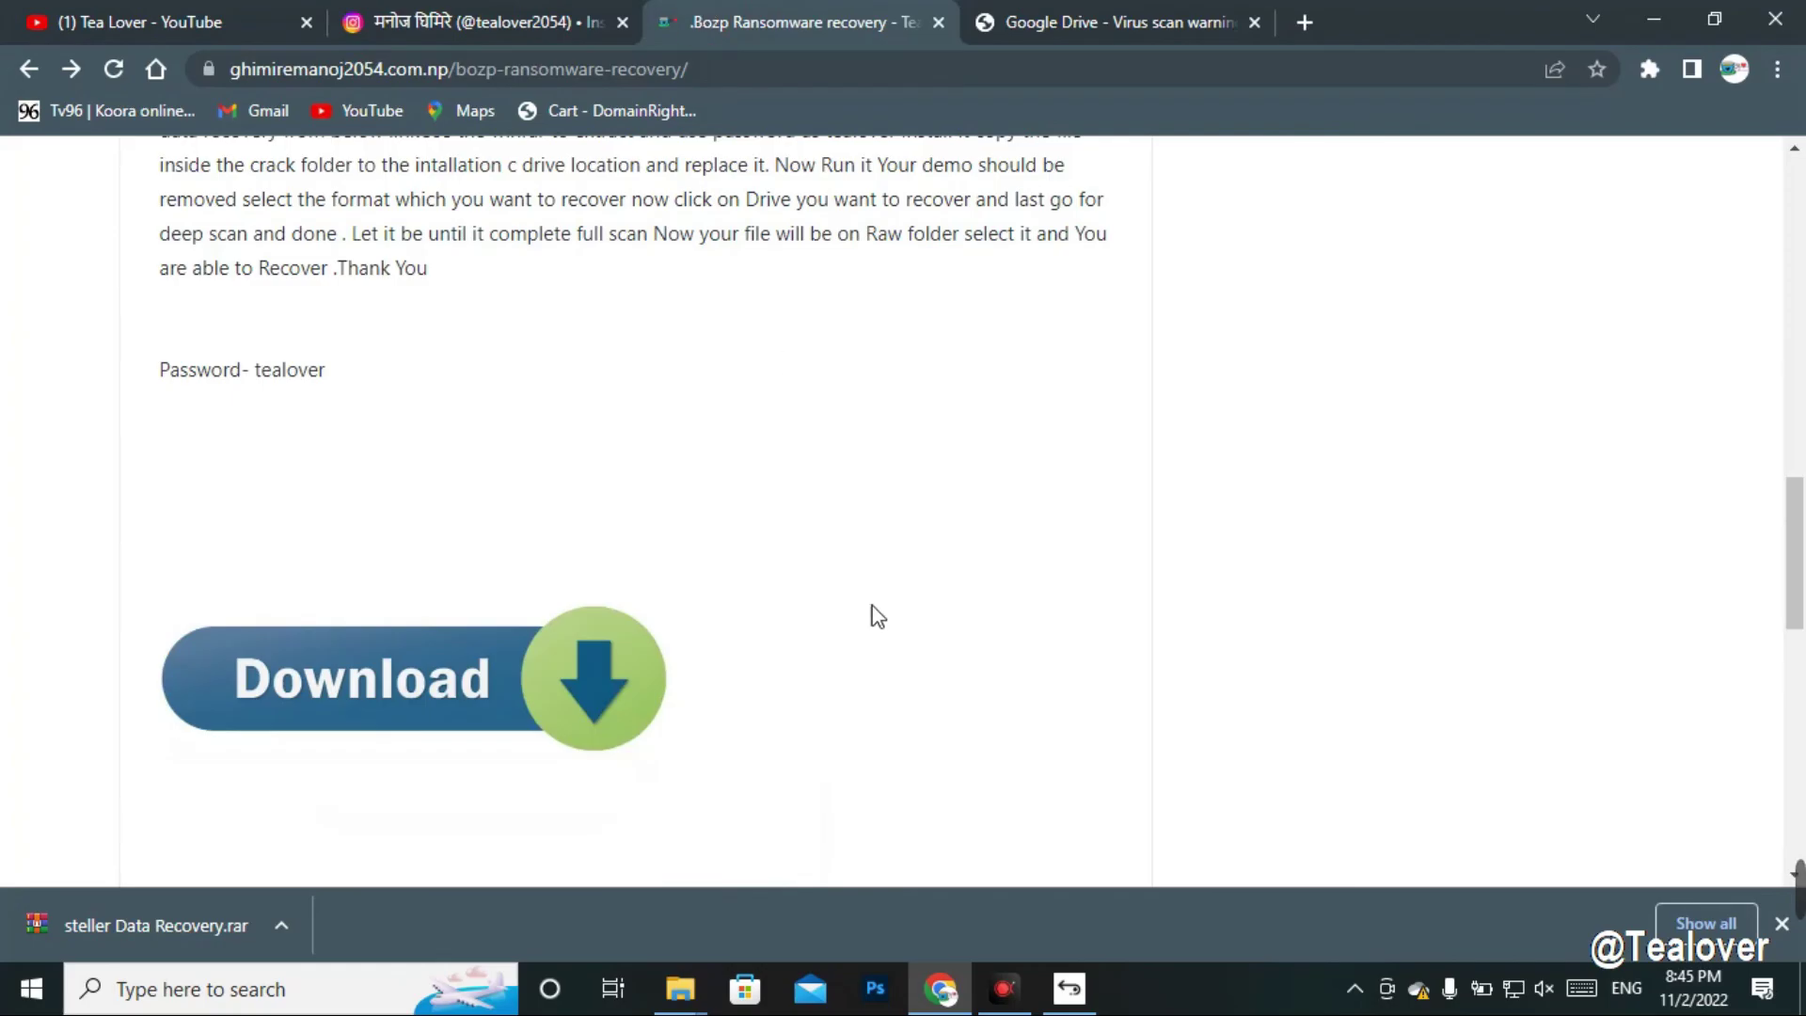
{"action": "scroll", "coordinate": [1161, 752], "scroll_direction": "up", "scroll_amount": 10}
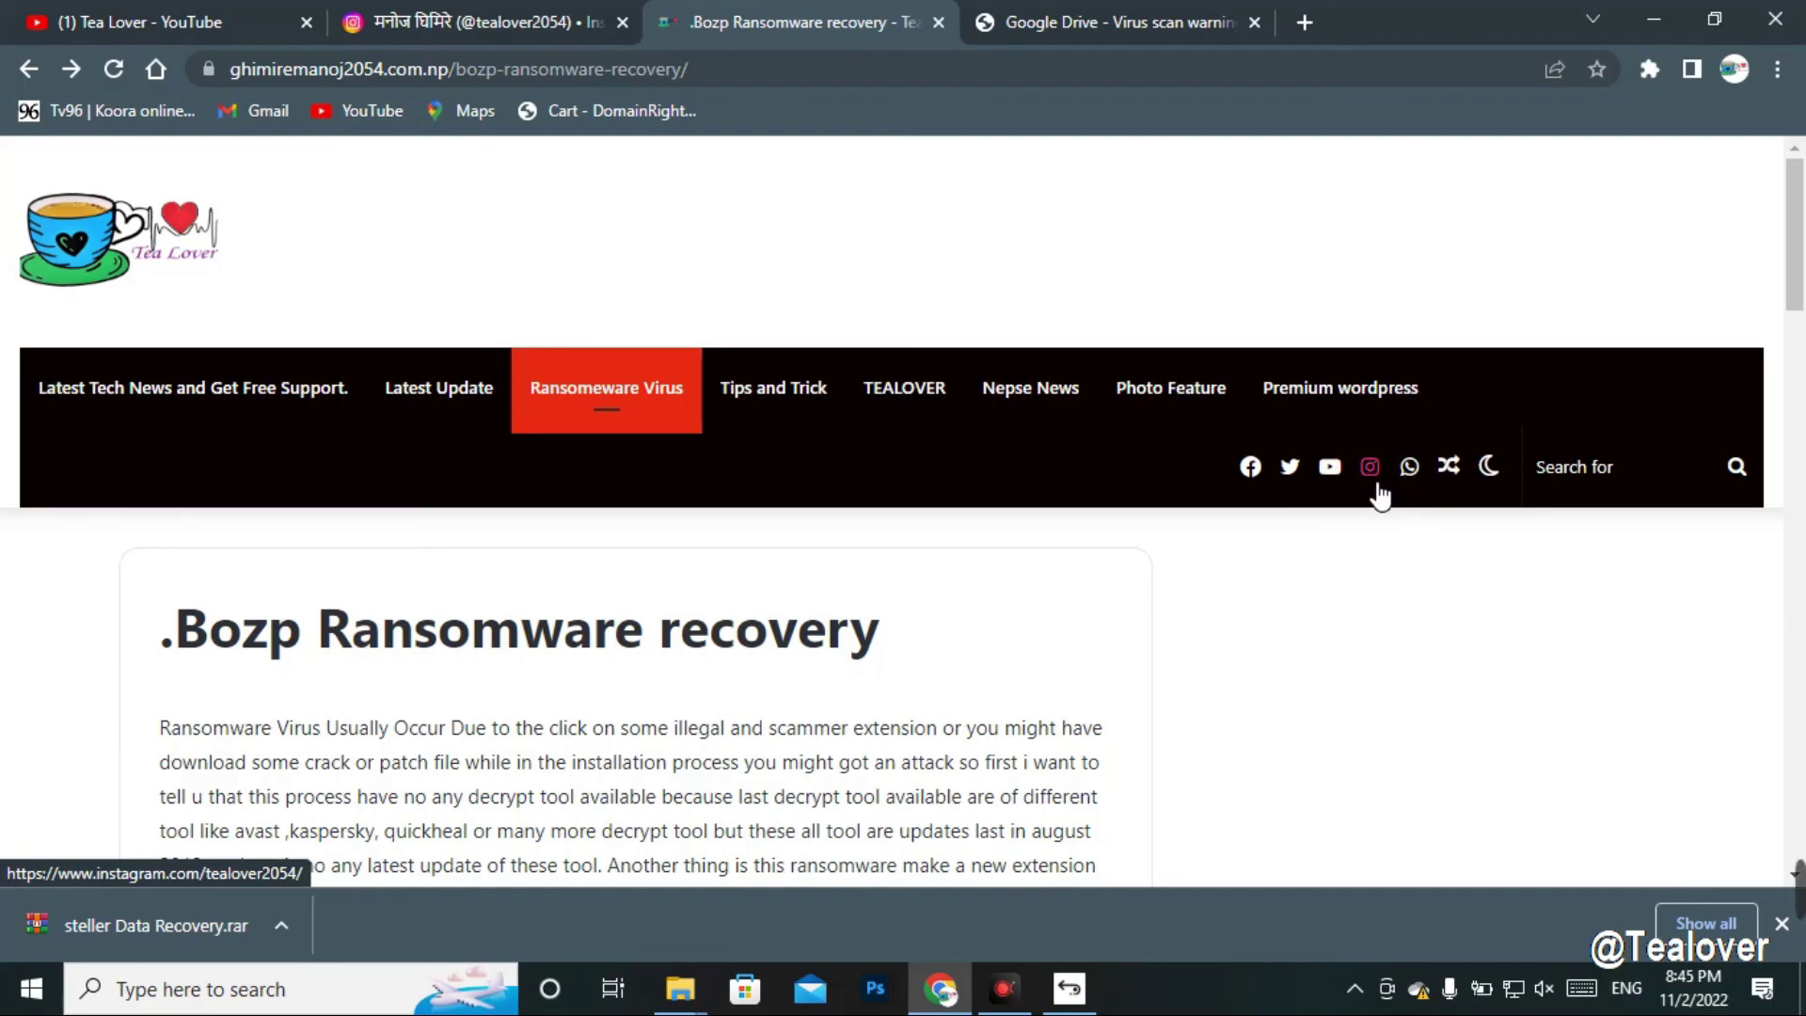
{"action": "scroll", "coordinate": [56, 715], "scroll_direction": "down", "scroll_amount": 4}
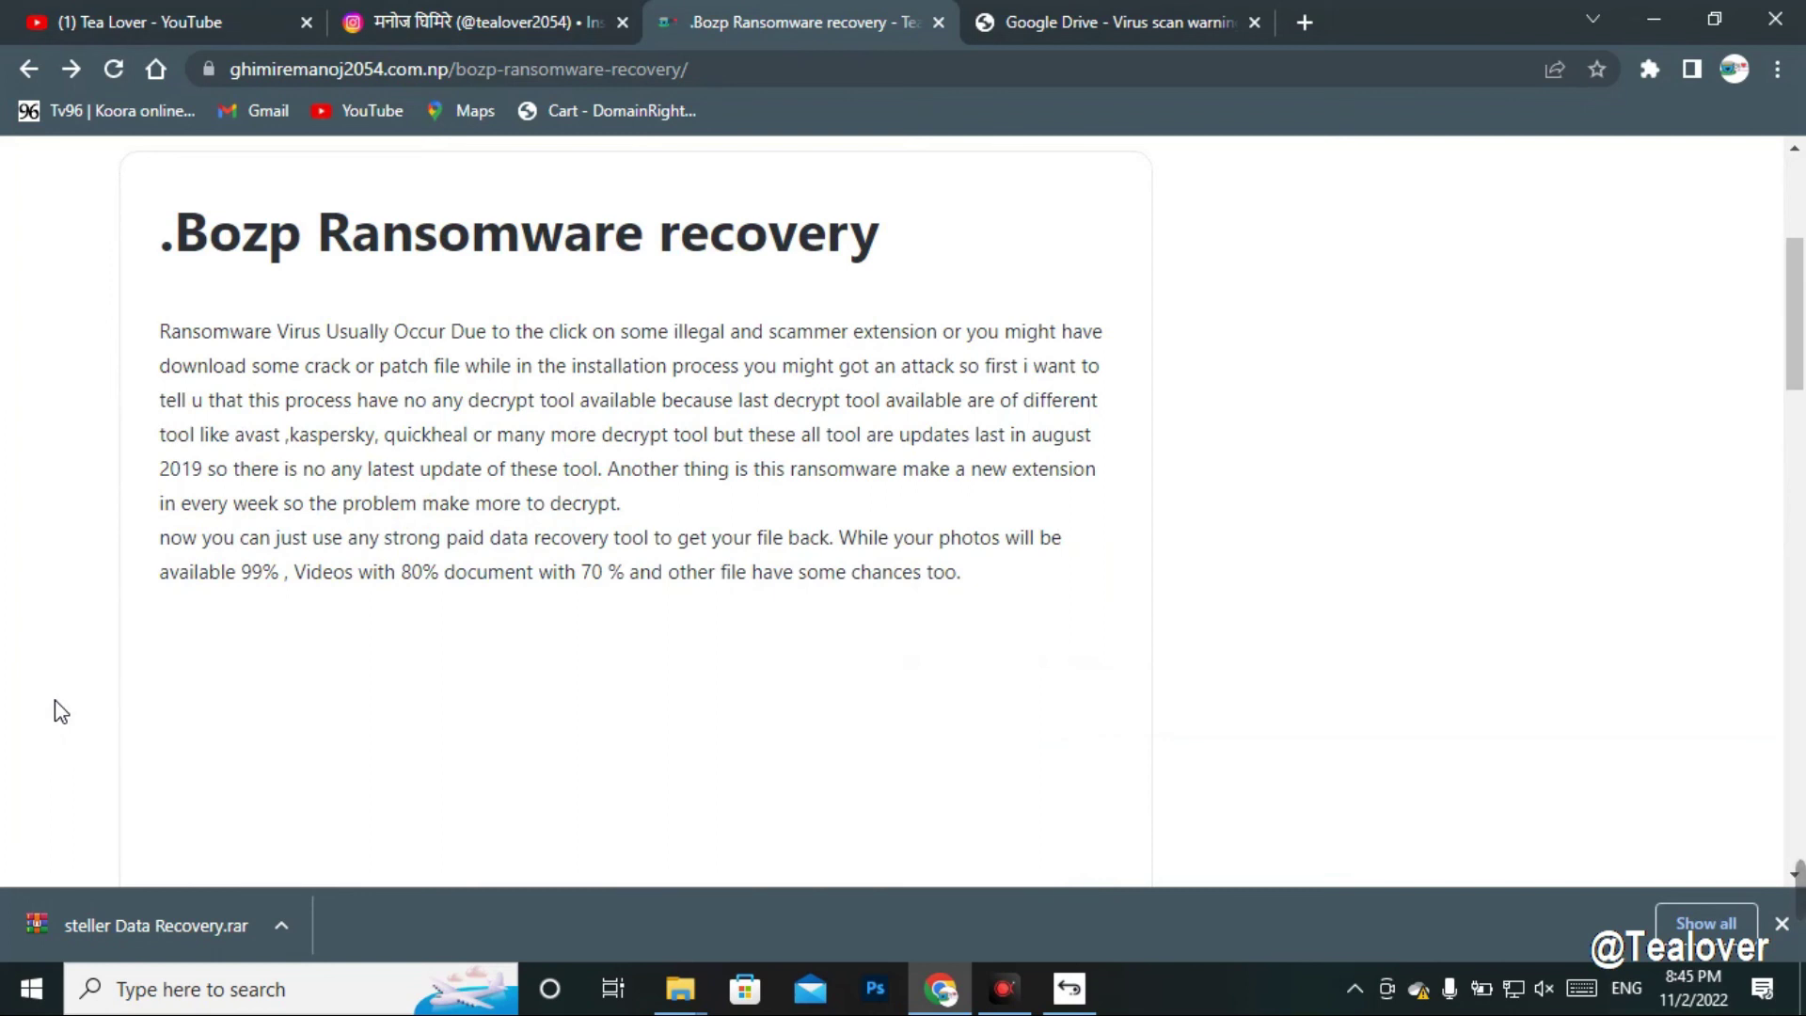
{"action": "key", "text": "ctrl+1"}
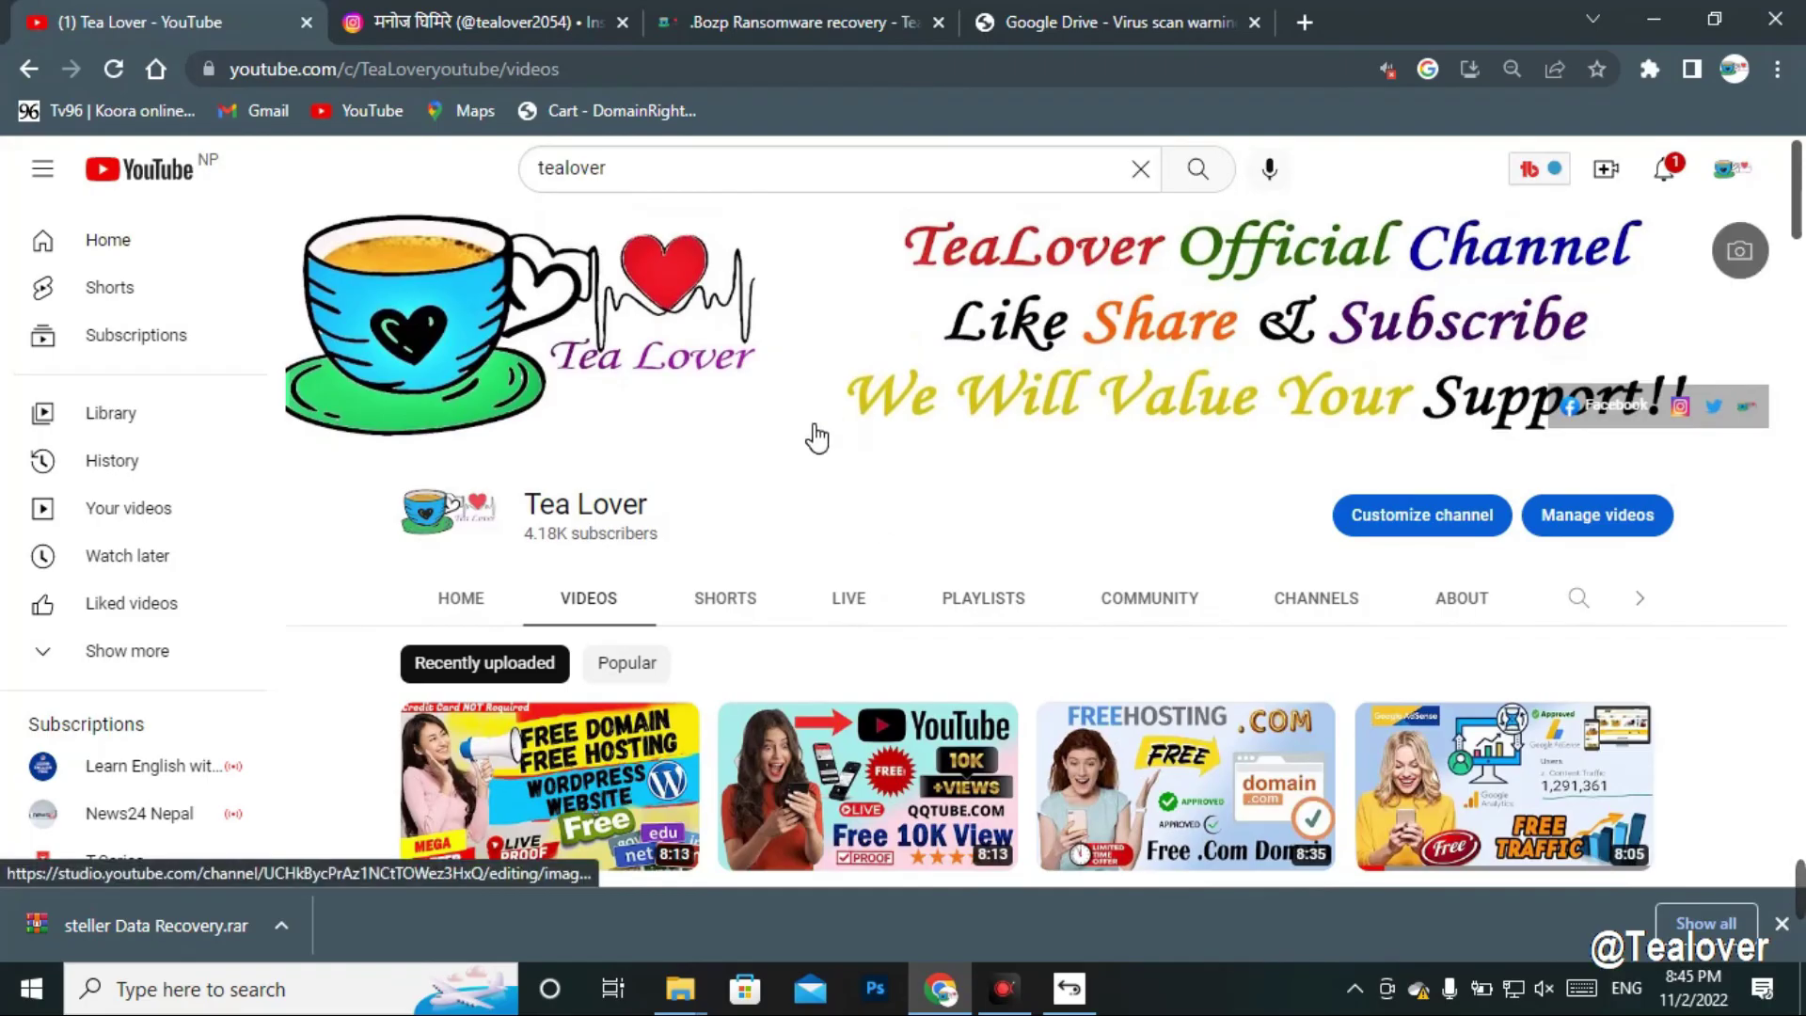